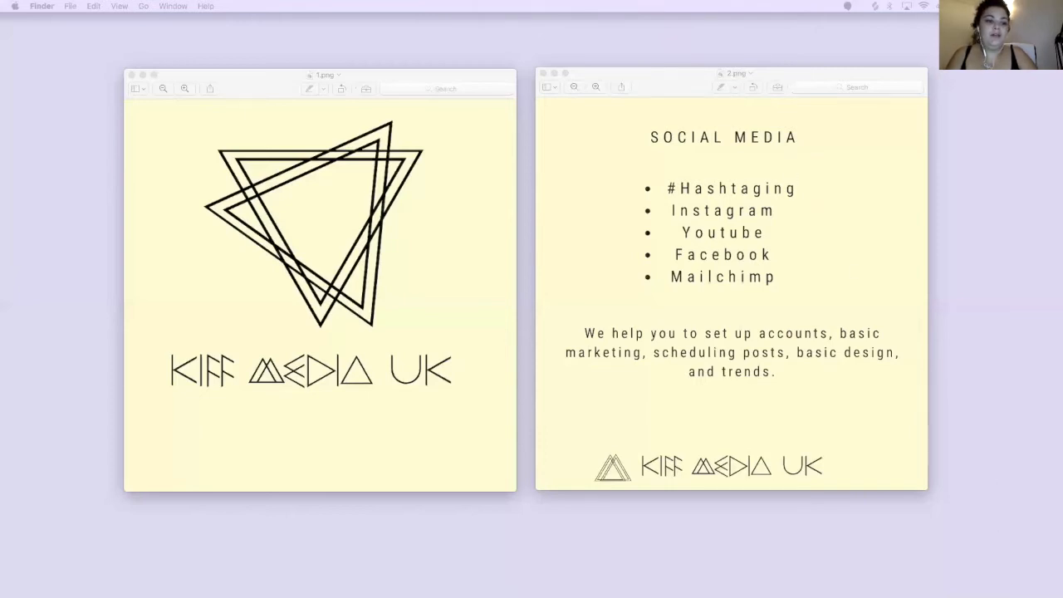
Open a new Finder window on the Documents folder and move it over the two open logo images.
key(super+n)
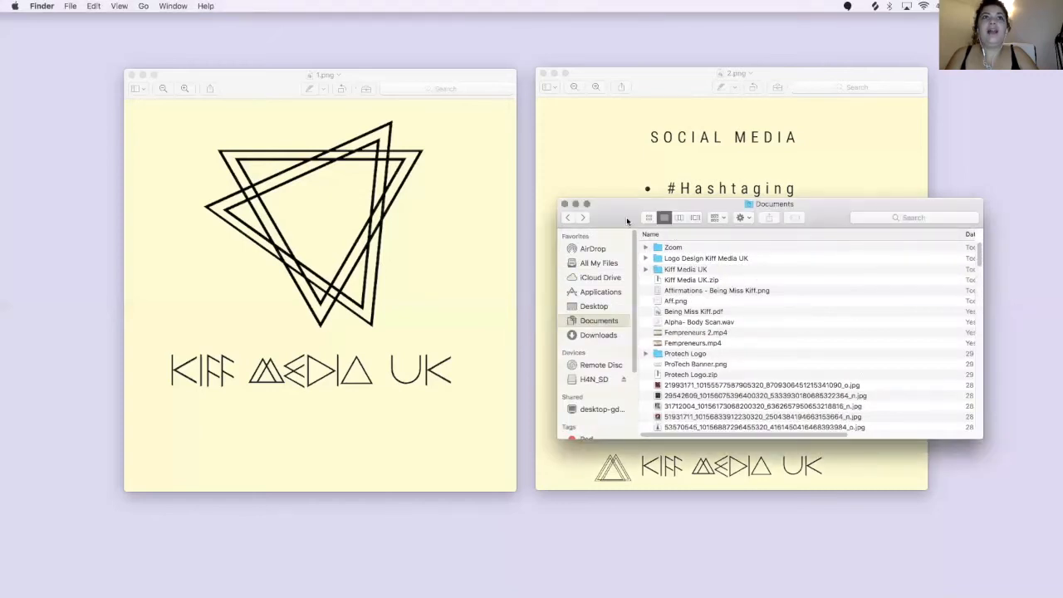
drag(632, 212, 508, 159)
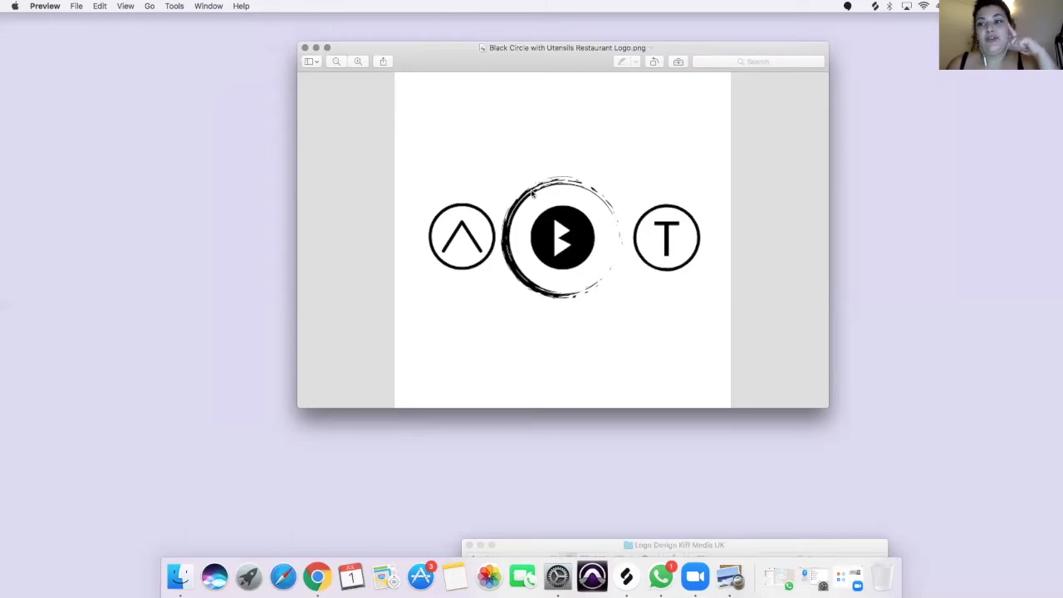
Replace the restaurant logo image on screen with BMK Planner 1.png, clear the folder window away and enlarge the image.
click(316, 49)
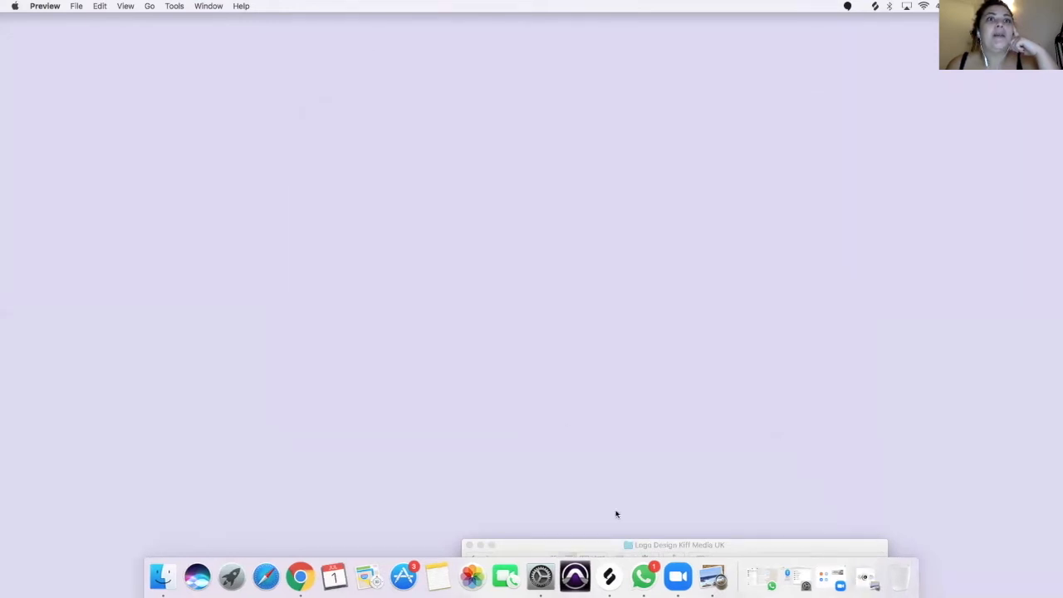
drag(606, 546, 529, 349)
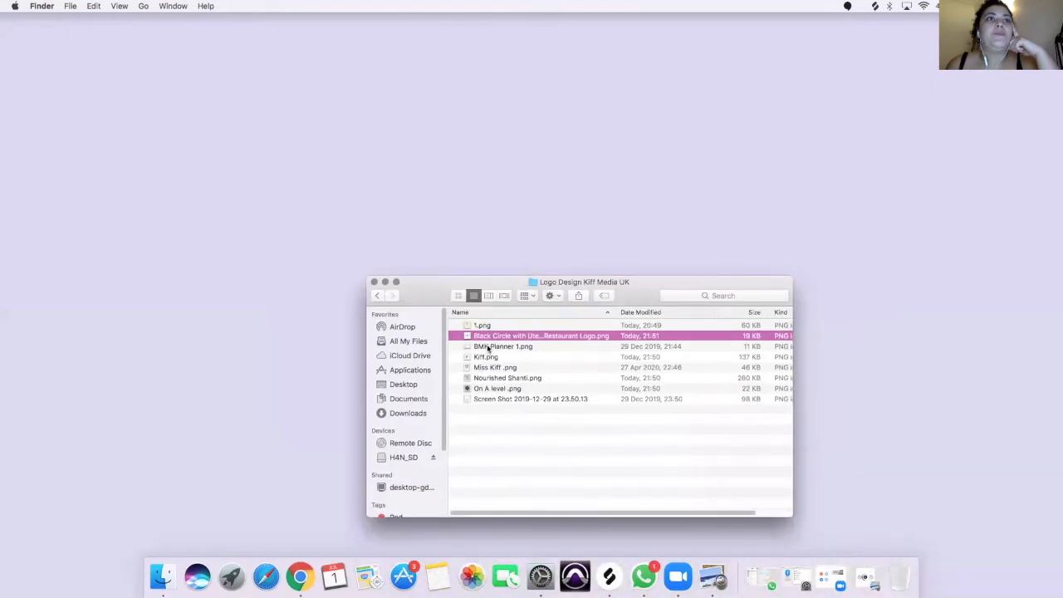
double_click(488, 346)
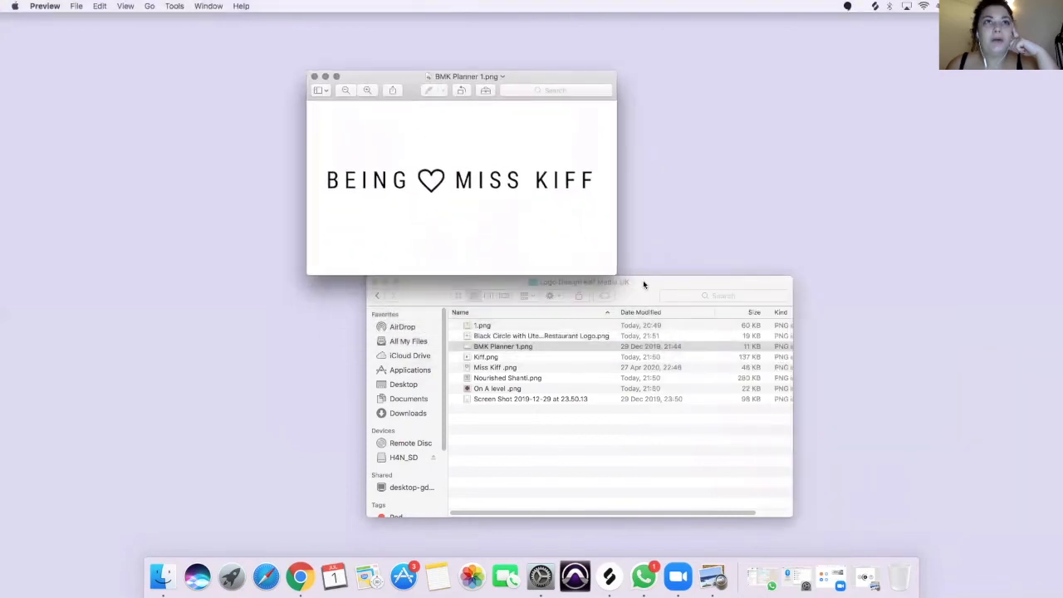
drag(643, 279, 707, 359)
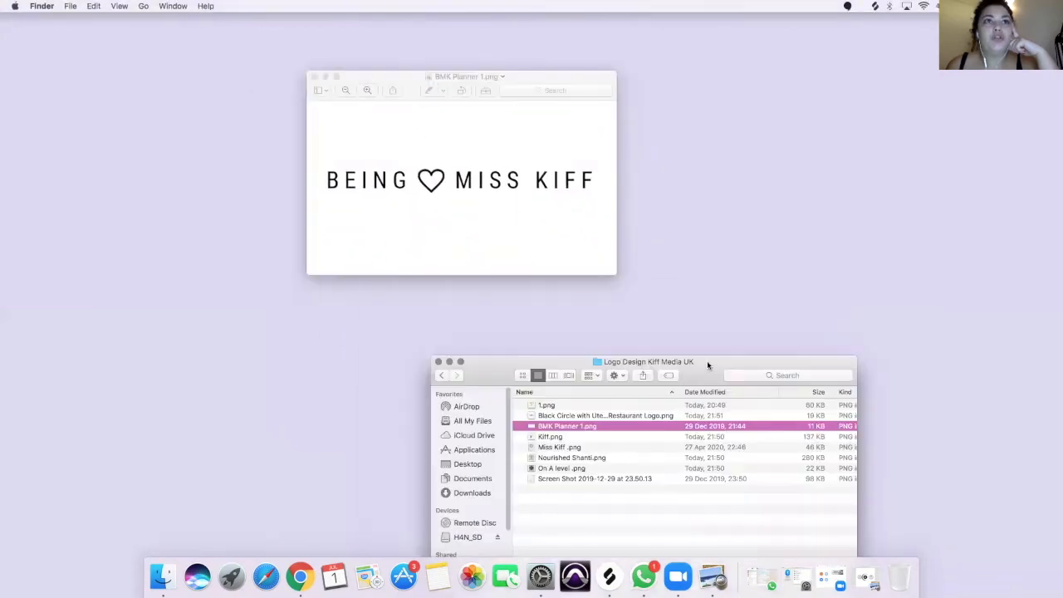
click(449, 362)
drag(612, 273, 900, 379)
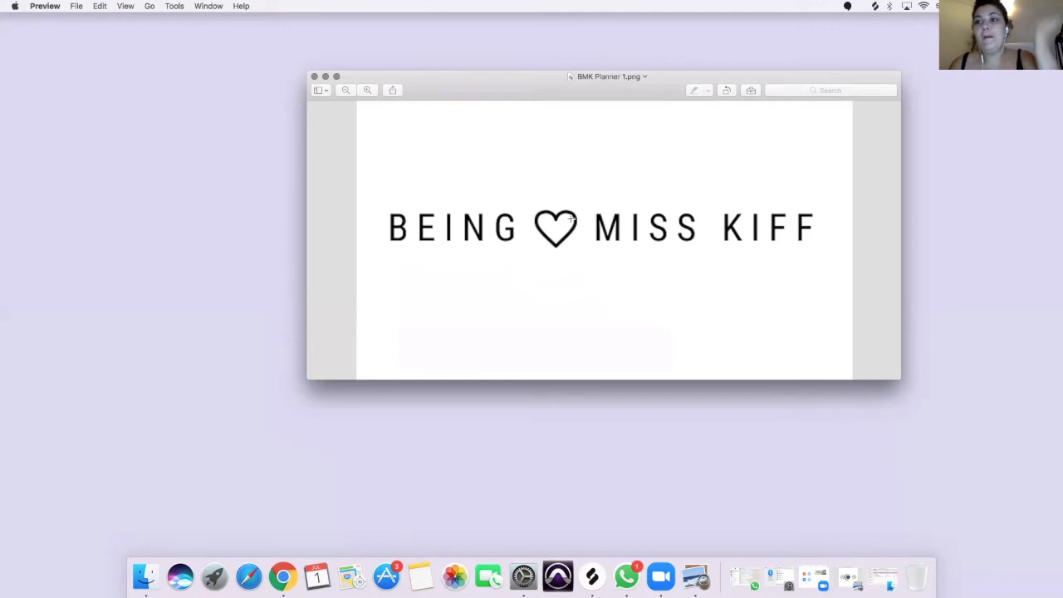
Close BMK Planner 1.png and display Kiff.png from the logo folder without the folder window covering it.
click(313, 77)
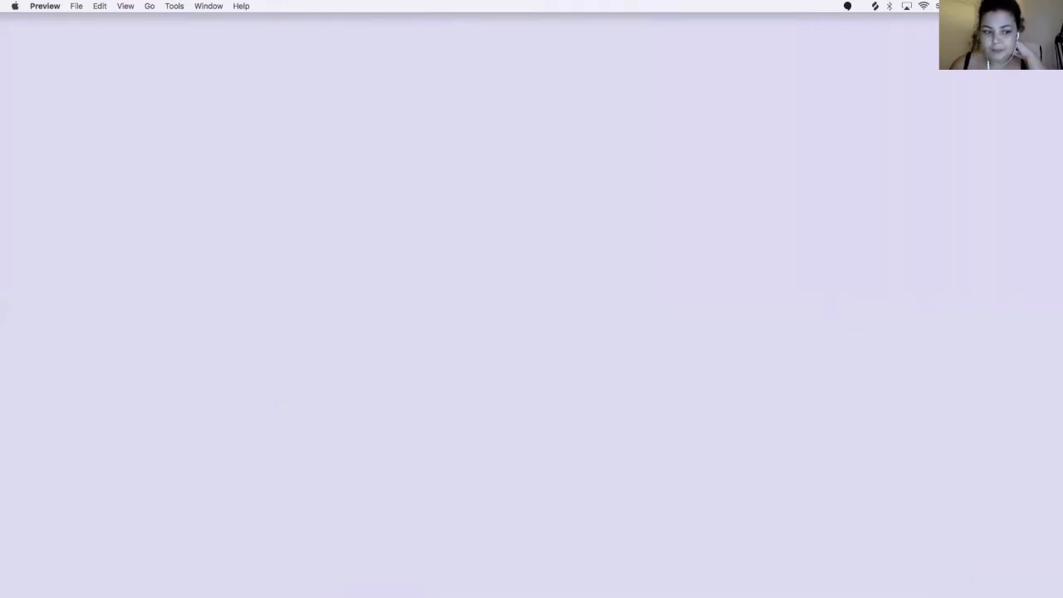
key(super+o)
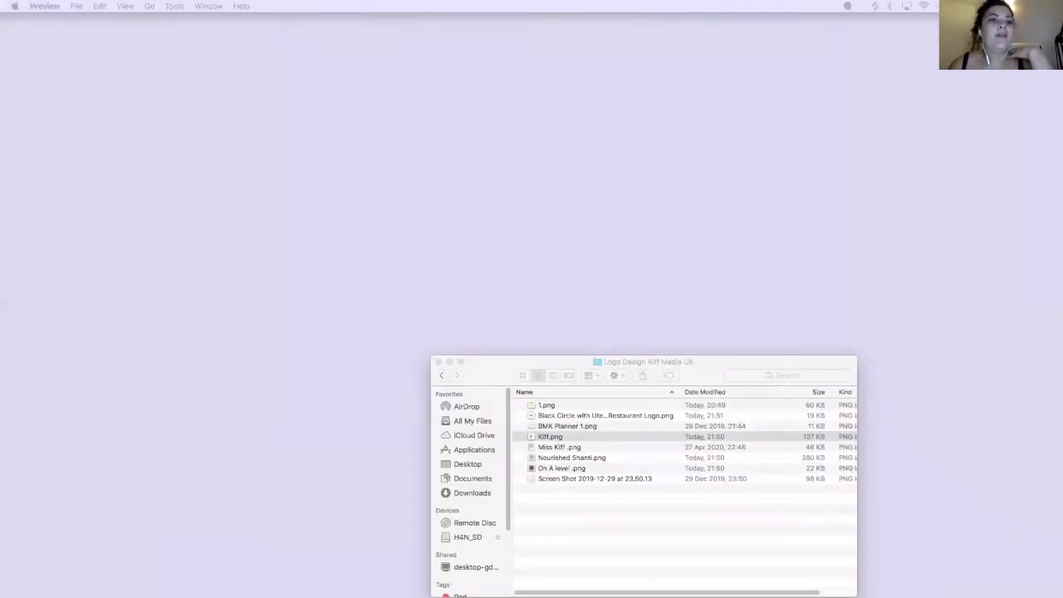
key(Return)
drag(1008, 429, 504, 90)
drag(797, 365, 1026, 569)
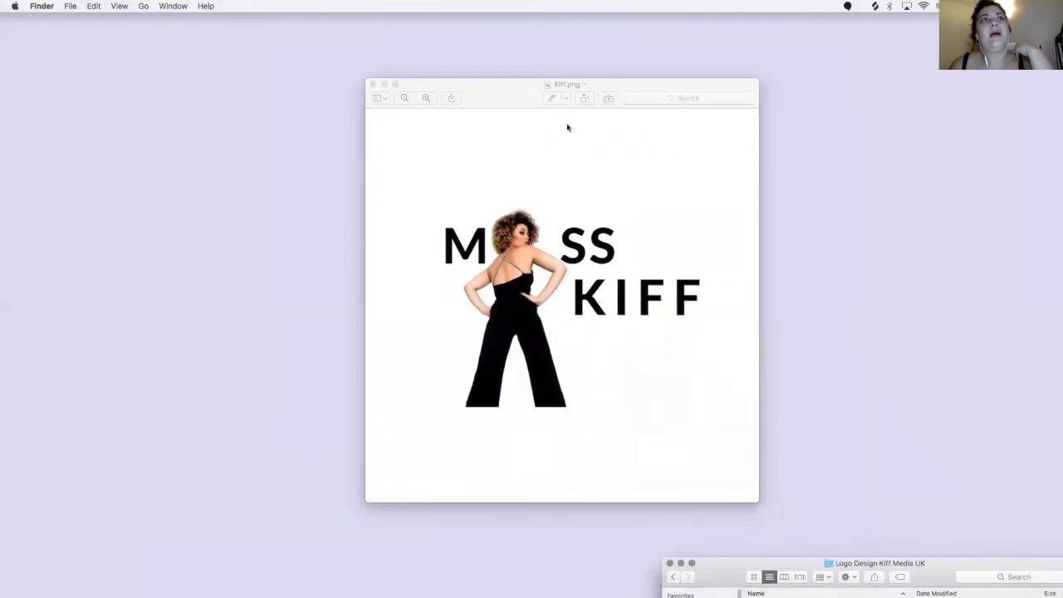
drag(513, 94, 512, 64)
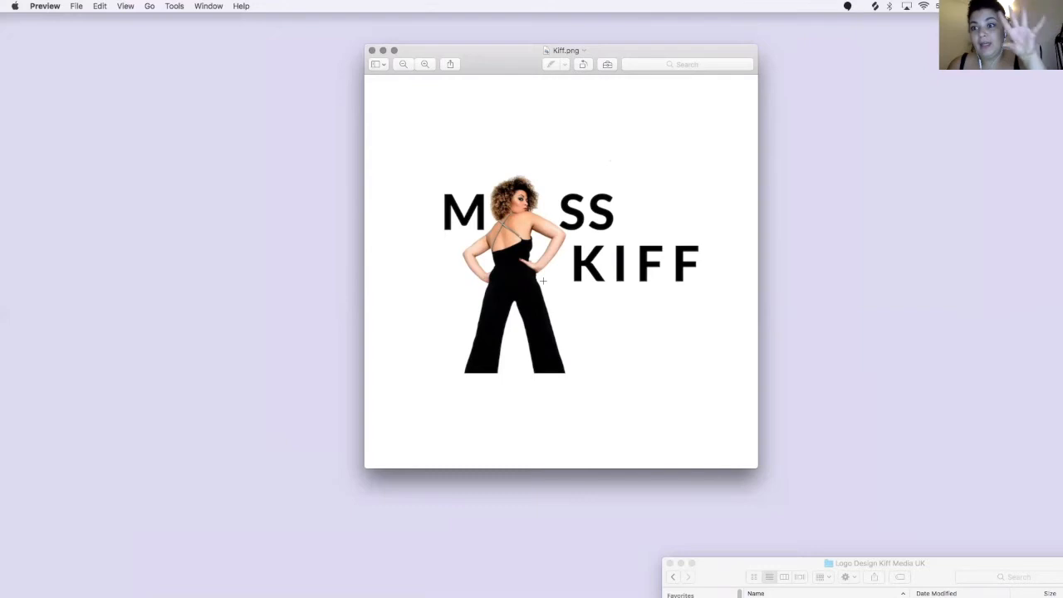
Close Kiff.png and display Nourished Shanti.png from the logo folder, moving the folder window clear of it.
click(371, 50)
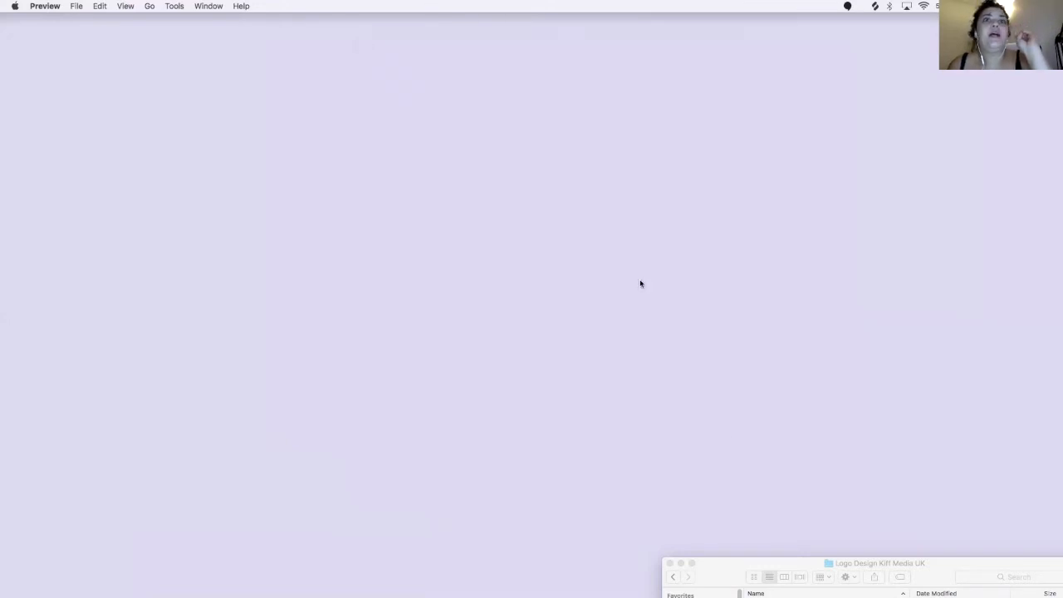
drag(730, 563, 585, 287)
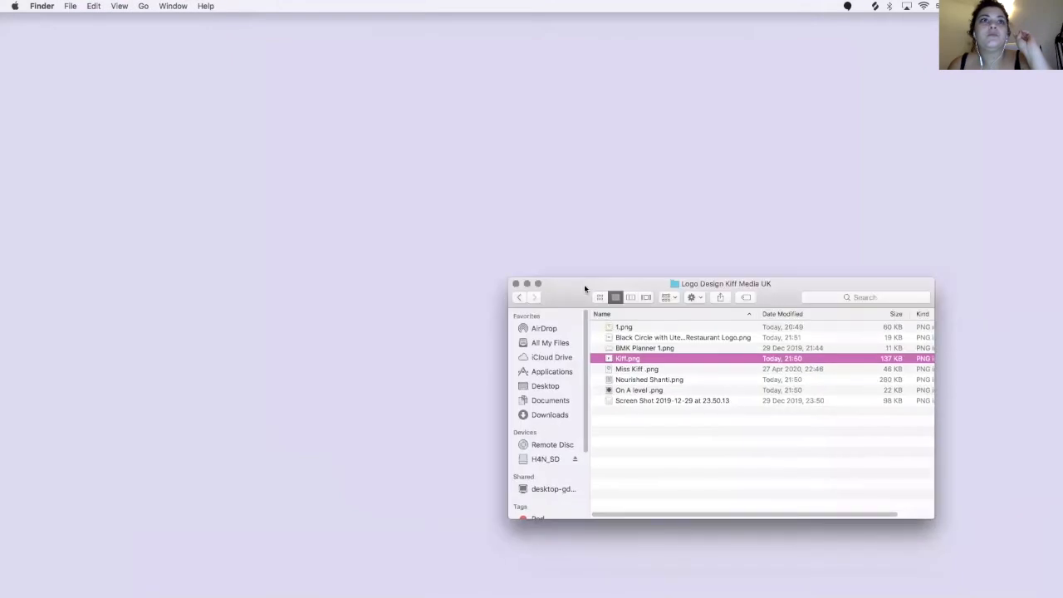
double_click(645, 379)
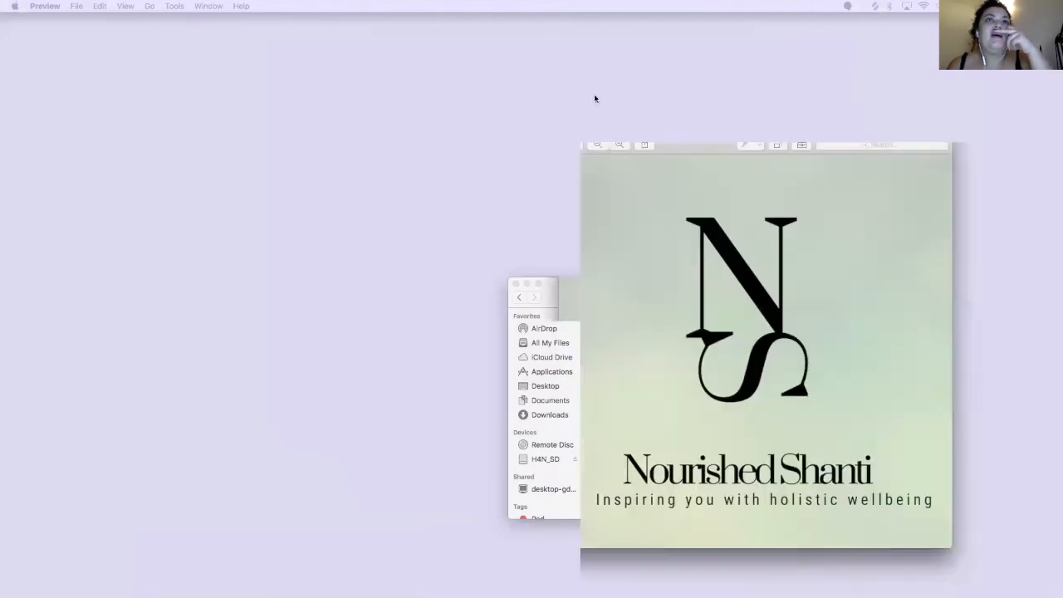
click(791, 294)
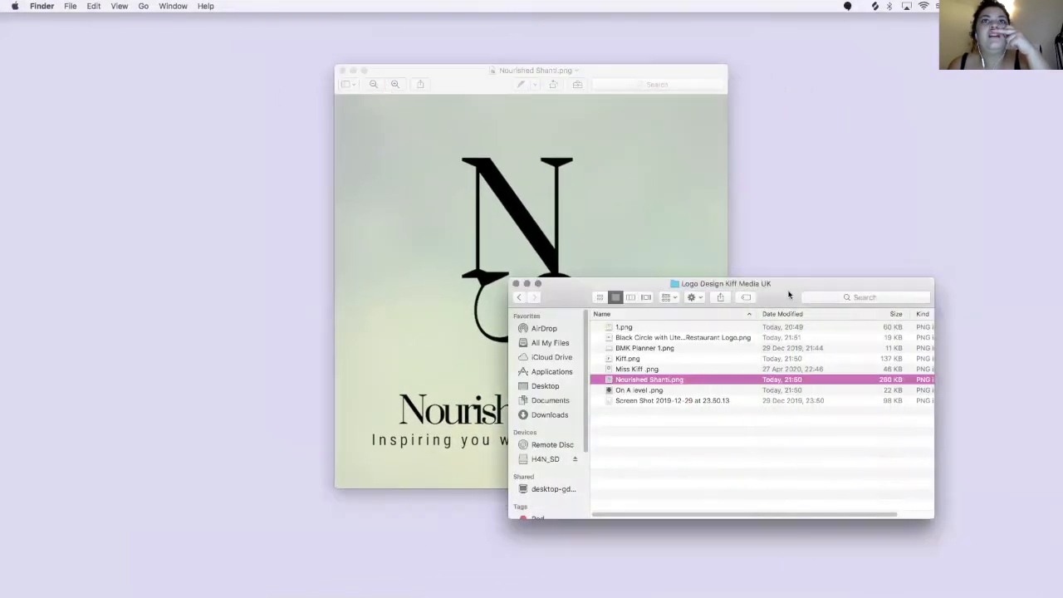
drag(561, 291, 655, 560)
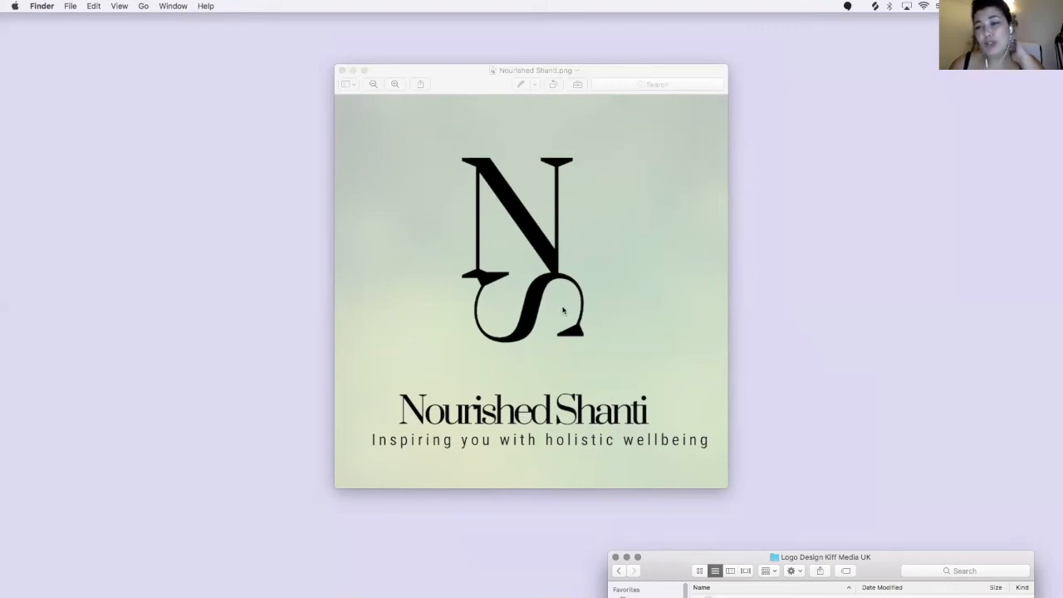
Close Nourished Shanti.png, display On A level .png from the logo folder and minimize the folder window.
click(342, 72)
drag(732, 555, 650, 280)
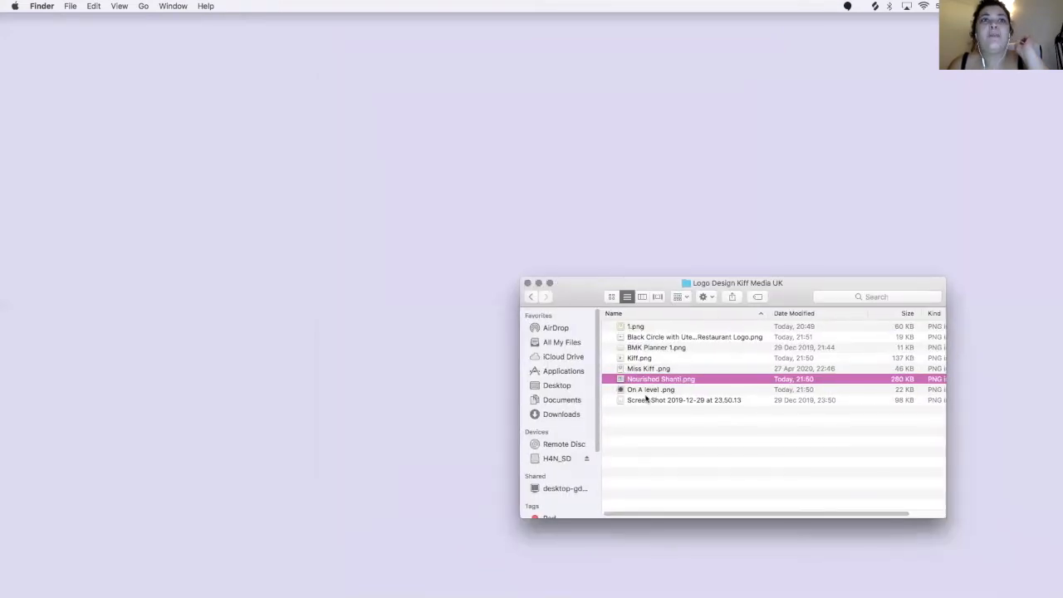
double_click(645, 390)
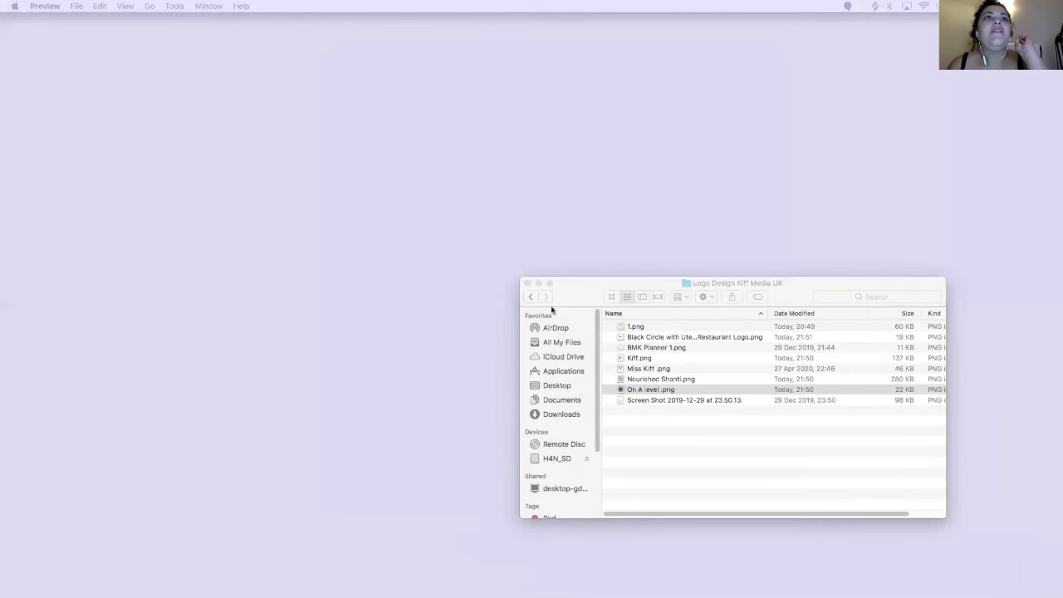
click(537, 284)
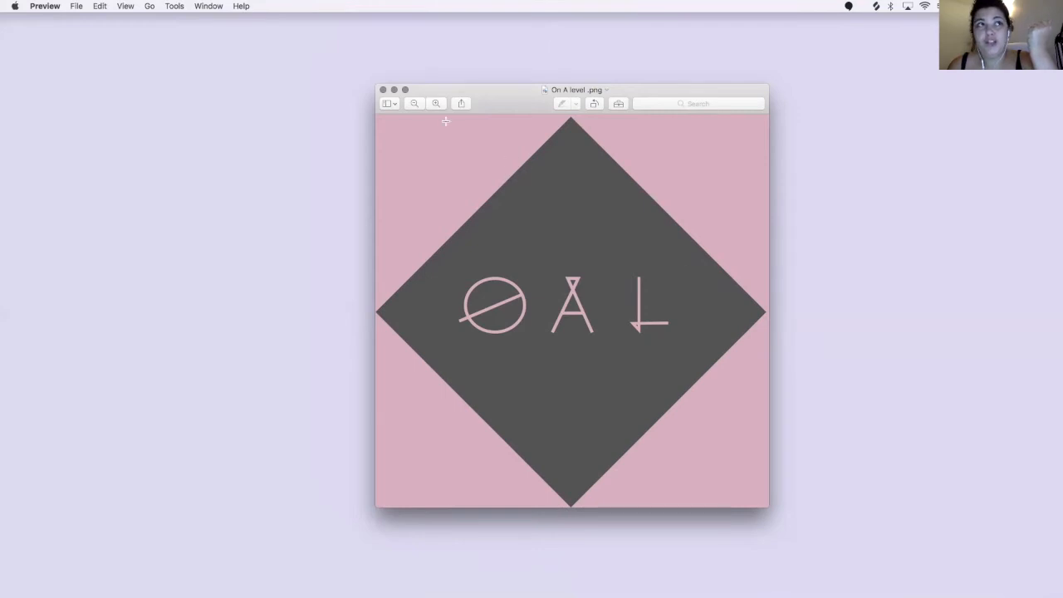
Close the On A level image, switch to the Canva page in Chrome and review the Basic and Pro pricing plans.
click(383, 89)
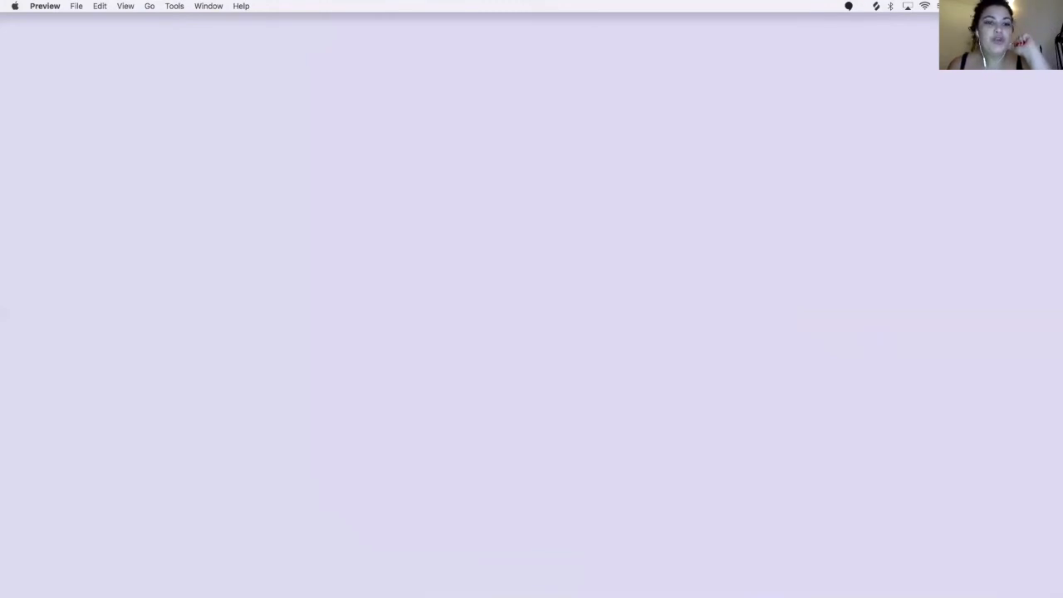
key(ctrl+Right)
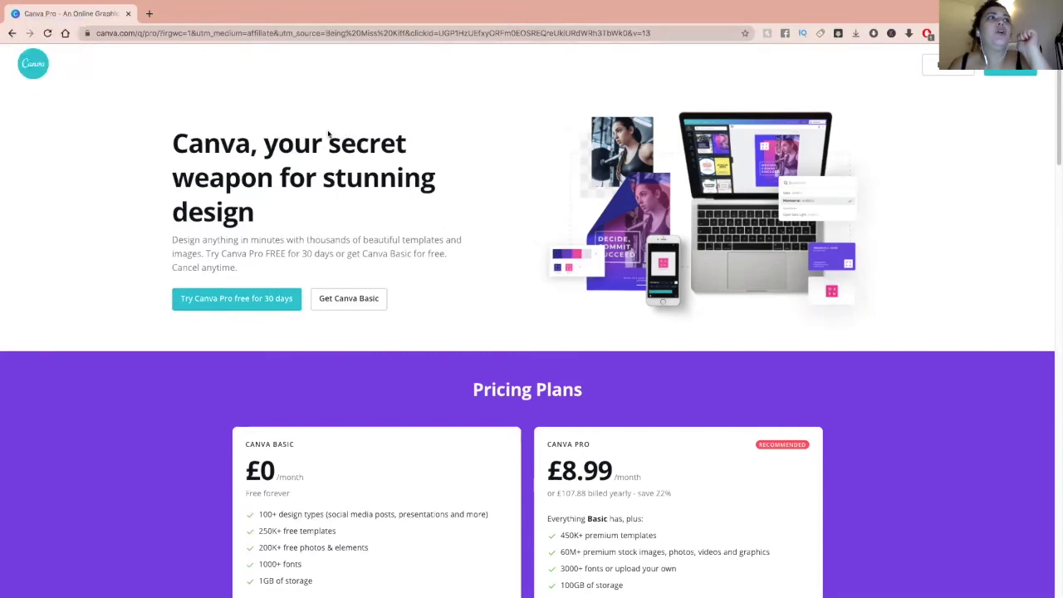
scroll(328, 133, down, 3)
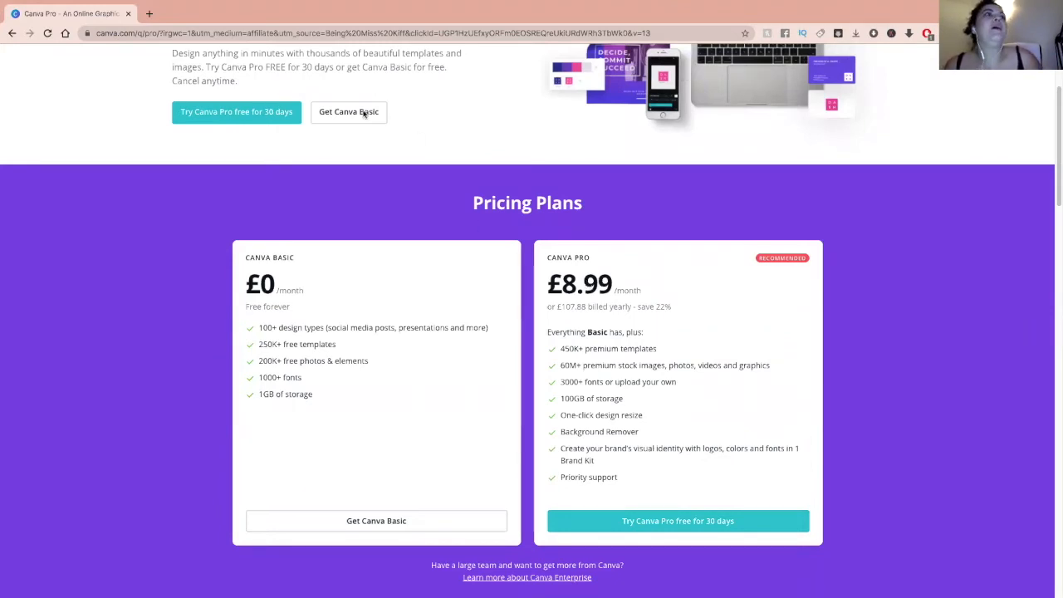
scroll(325, 201, up, 1)
scroll(324, 201, up, 3)
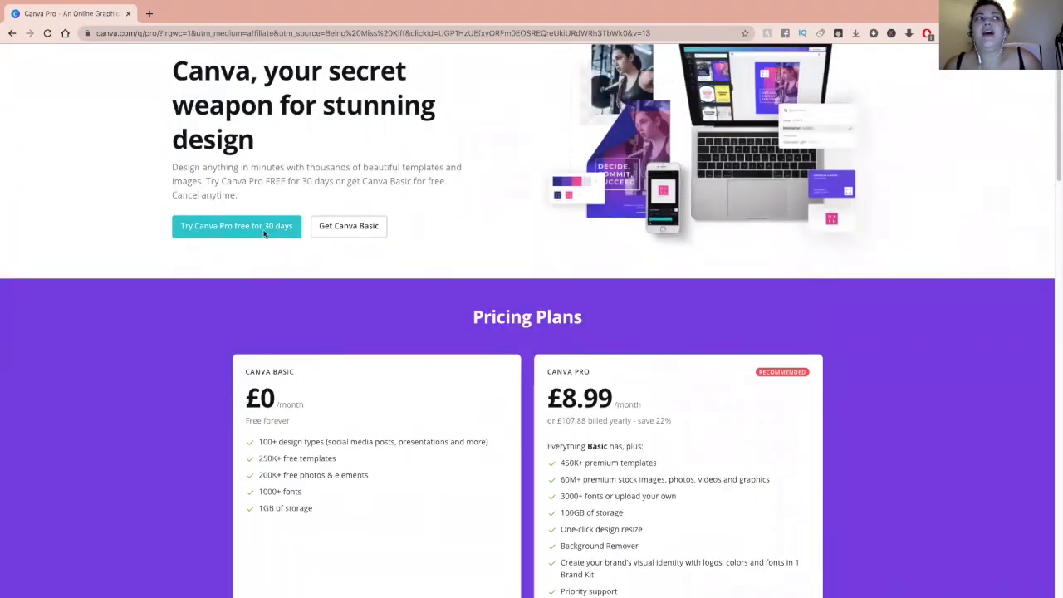
scroll(562, 227, up, 2)
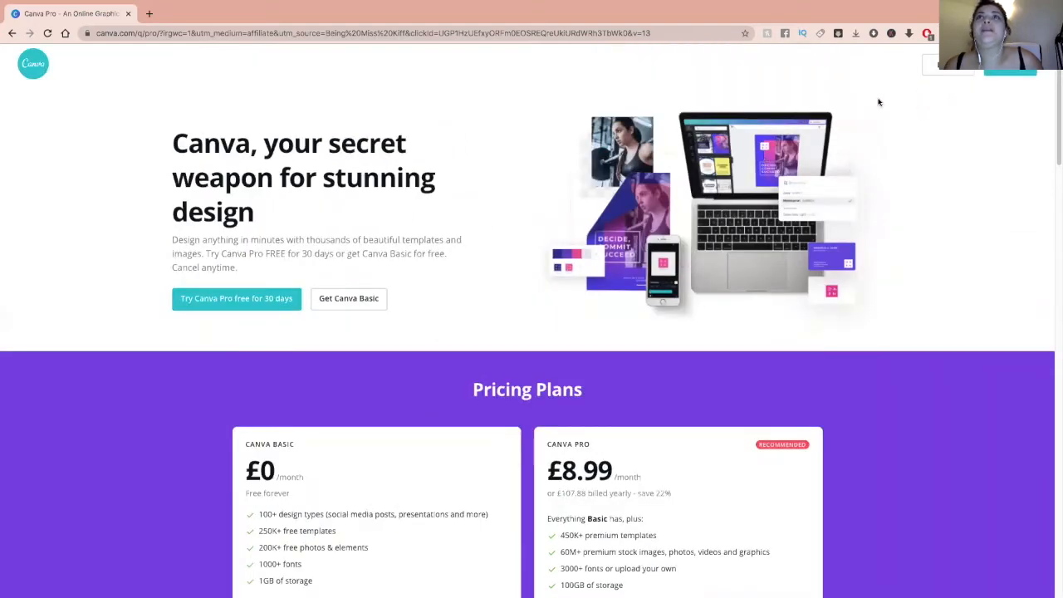
Open the Kiff Music logo design in the Canva editor and compare the versions on its two pages.
click(951, 70)
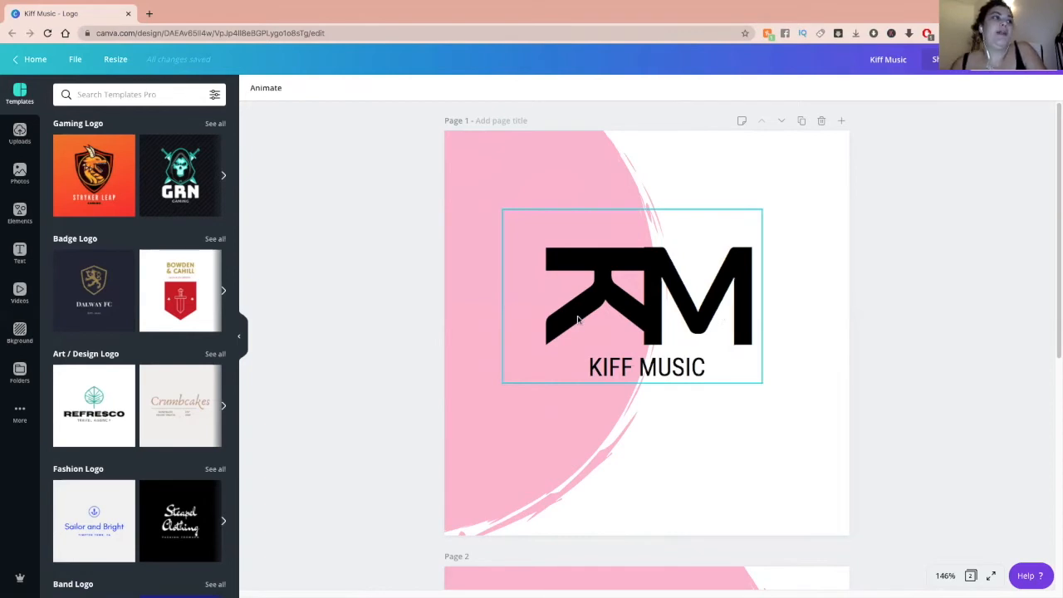
scroll(761, 306, down, 1)
scroll(758, 308, up, 1)
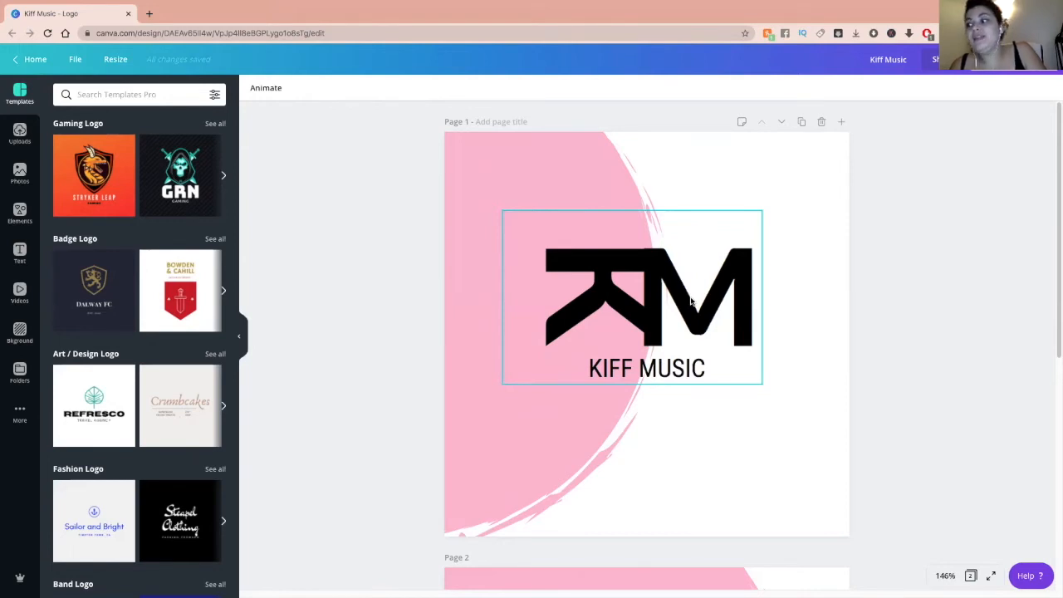
scroll(691, 301, down, 1)
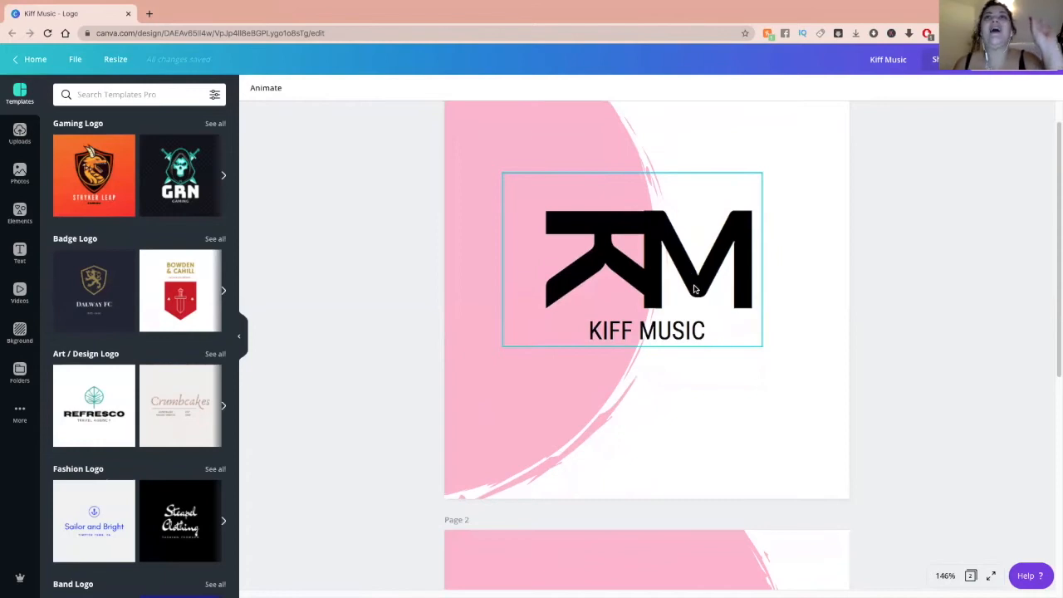
scroll(694, 291, up, 1)
scroll(690, 298, down, 4)
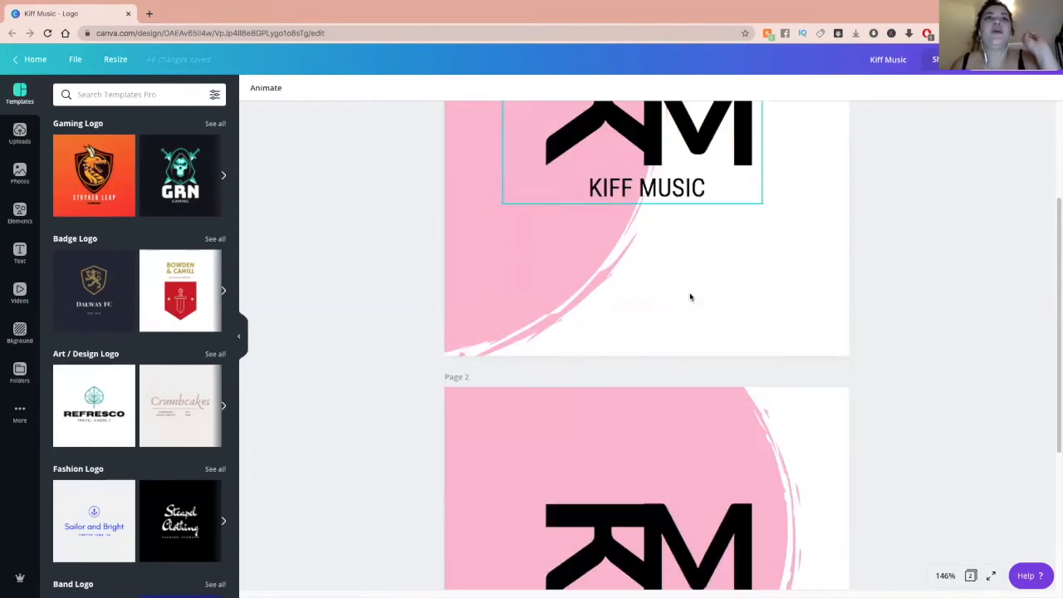
scroll(689, 296, down, 6)
scroll(690, 293, up, 10)
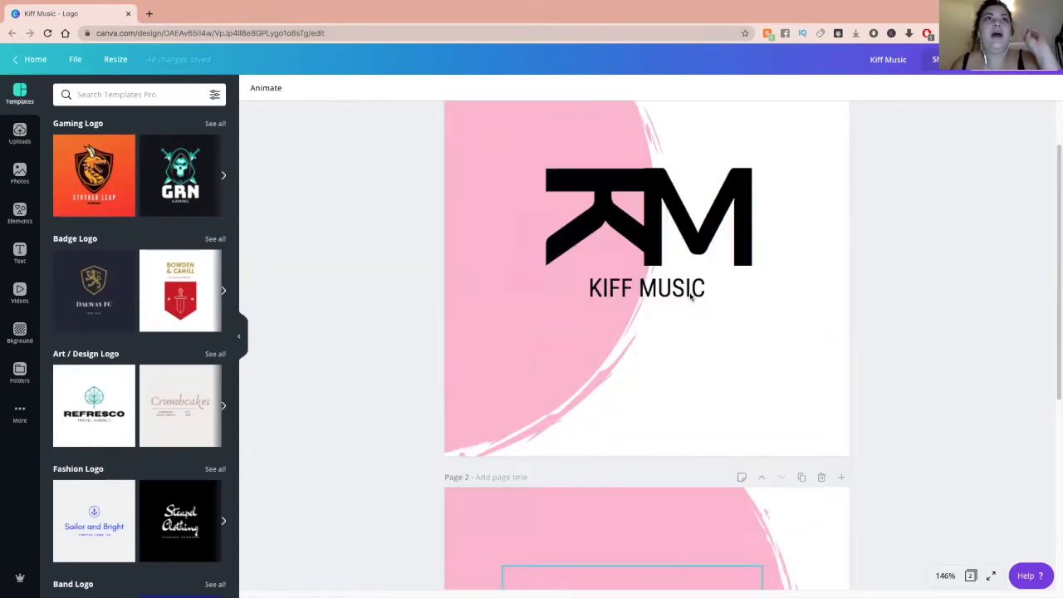
scroll(690, 296, down, 10)
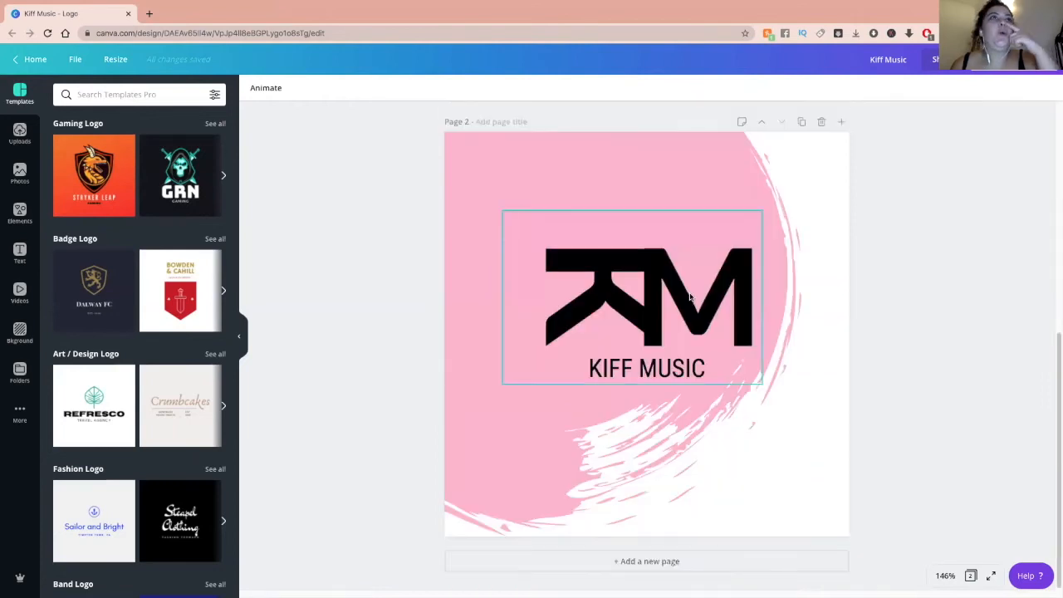
scroll(689, 297, up, 1)
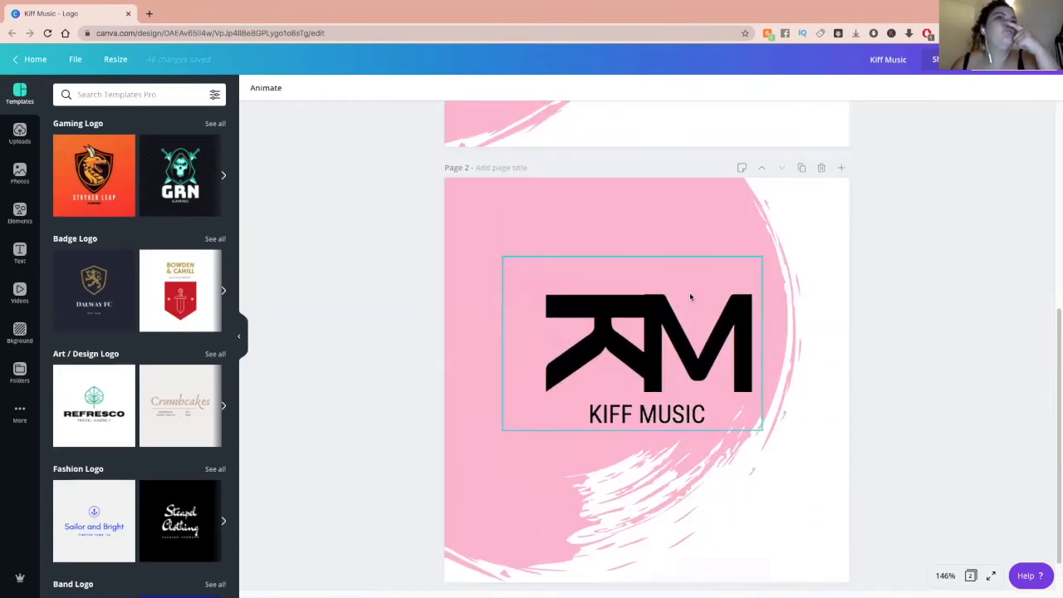
scroll(689, 297, up, 8)
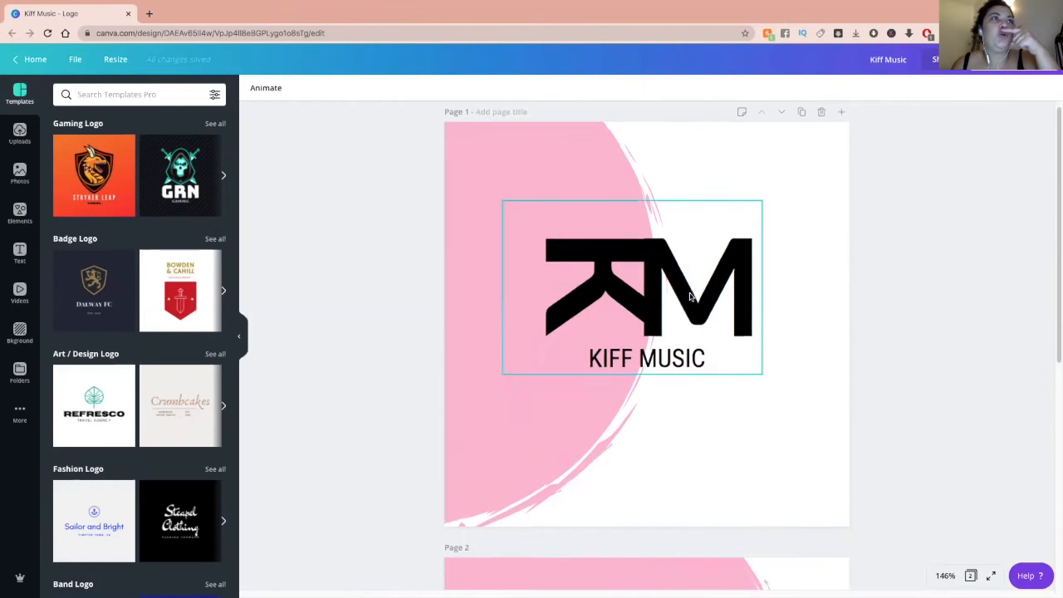
scroll(689, 296, down, 2)
scroll(689, 297, up, 1)
scroll(689, 297, up, 1)
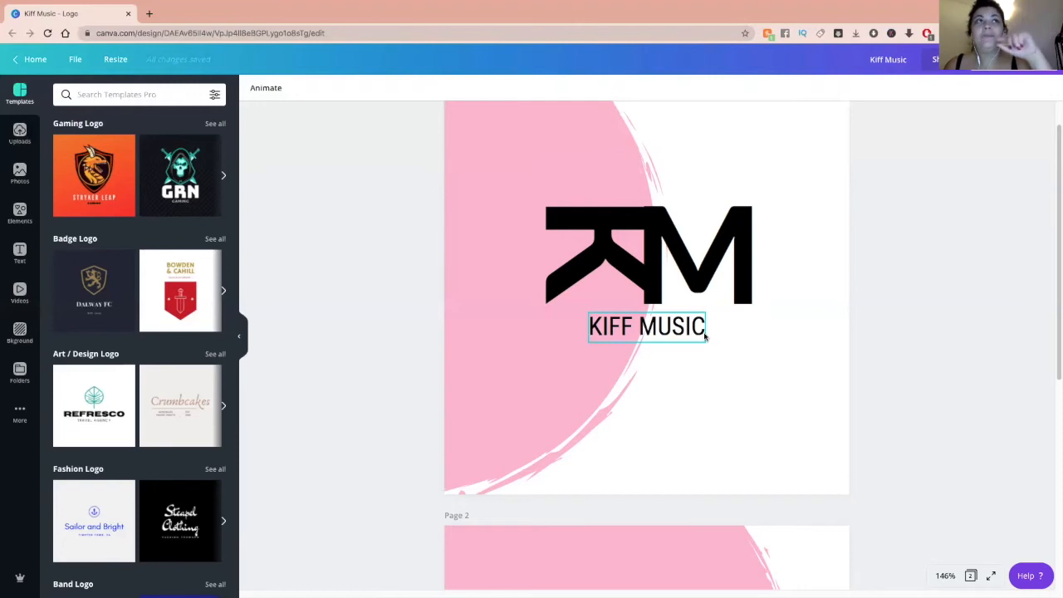
Leave the logo elements unselected and show the options for adding text to the design.
click(705, 334)
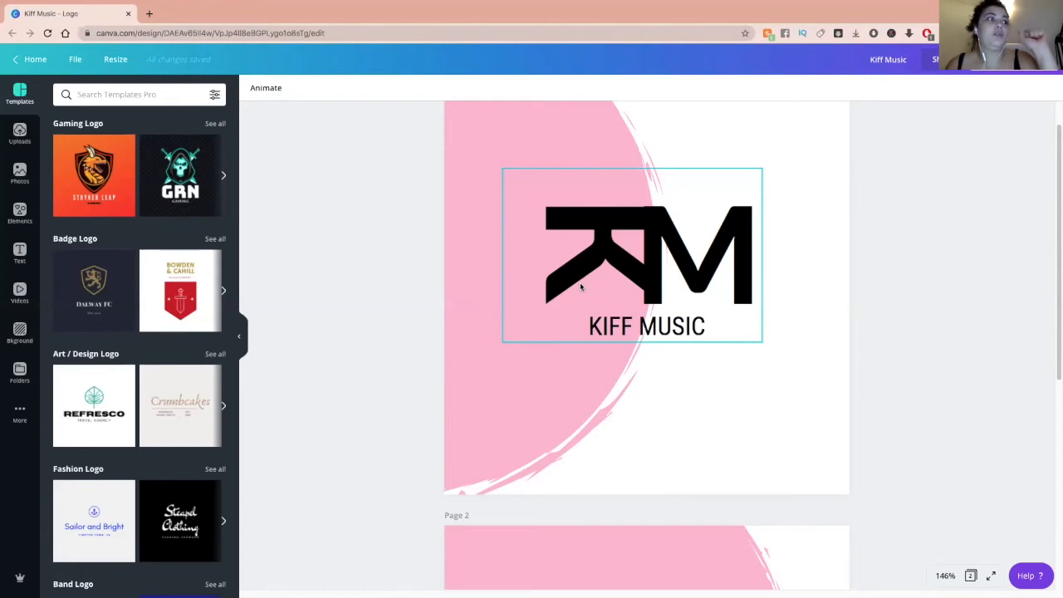
key(Escape)
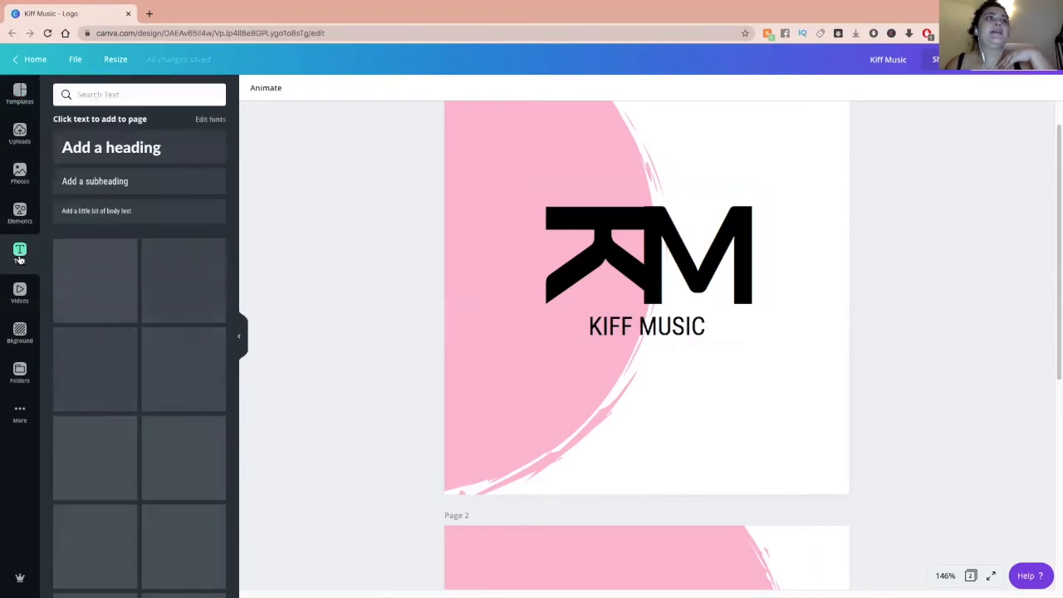
Add a blank page after page 2 of the Kiff Music logo design.
scroll(889, 223, down, 5)
scroll(888, 224, down, 2)
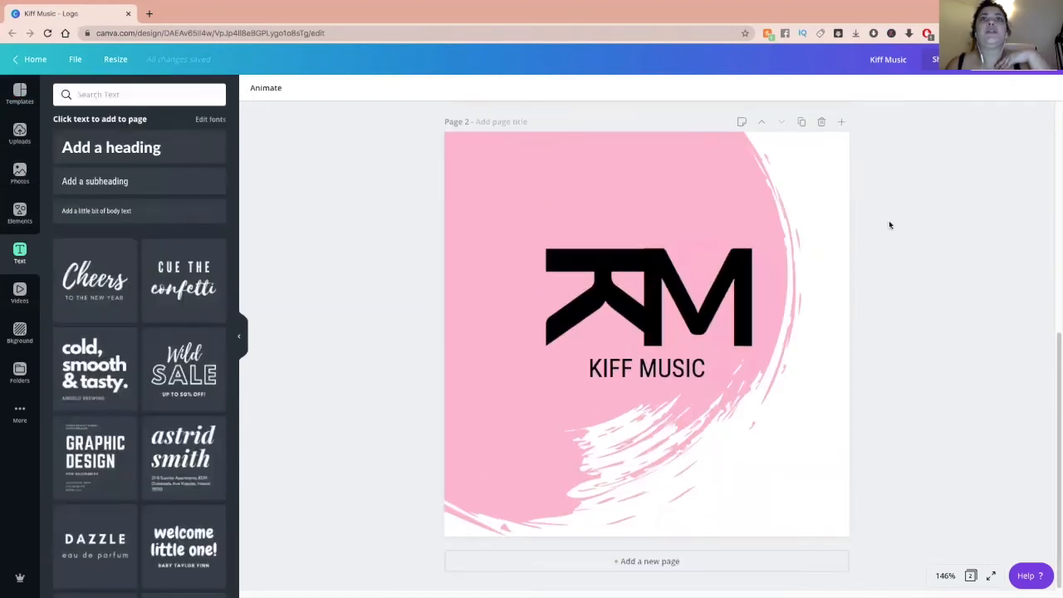
click(621, 561)
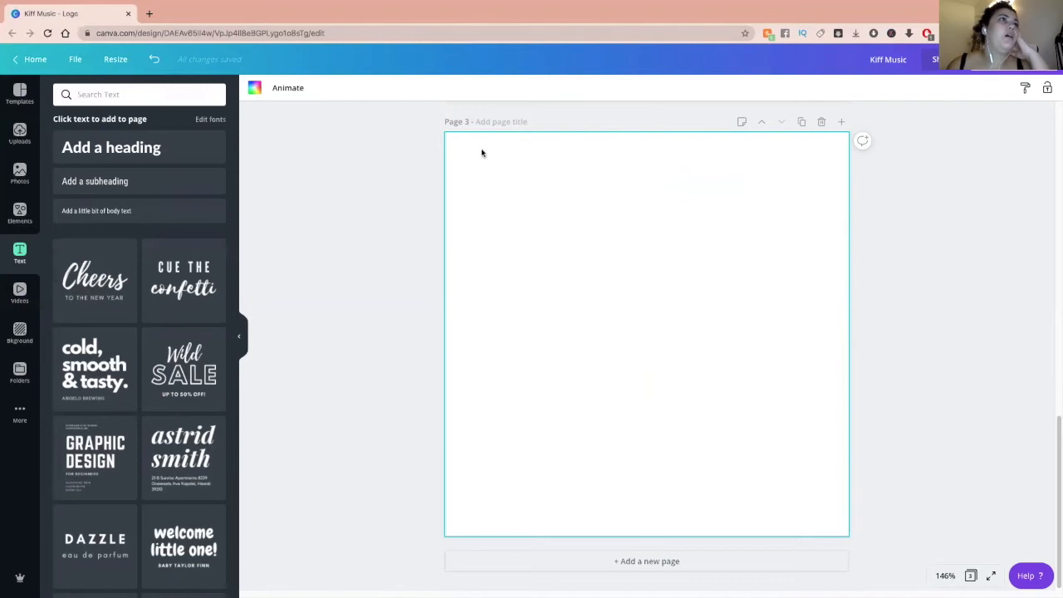
Create a new blank 500 × 500 px logo design and add a heading text to it.
click(30, 59)
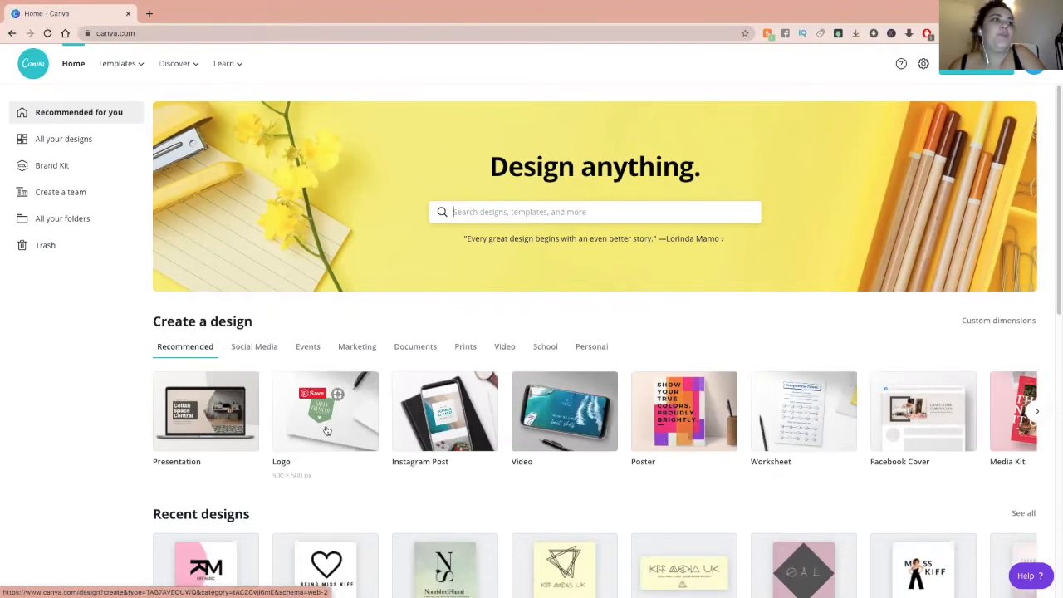
click(315, 429)
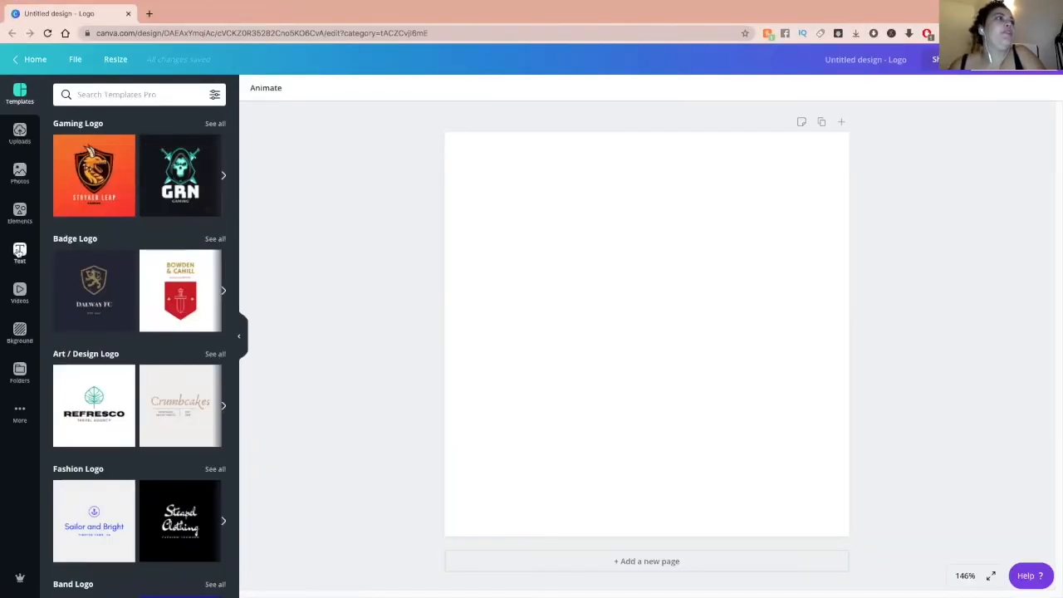
click(19, 251)
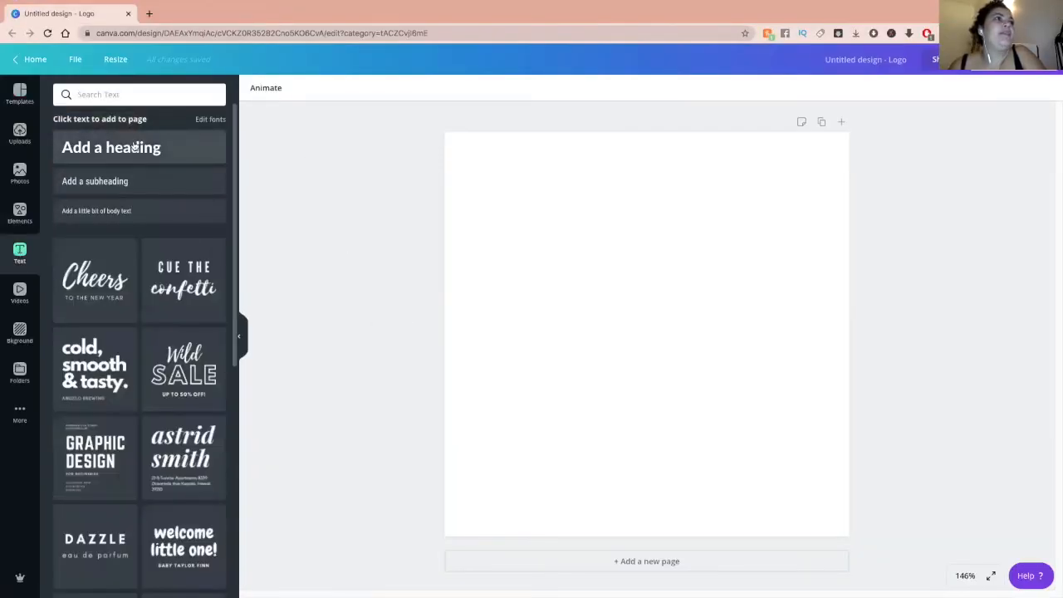
click(135, 145)
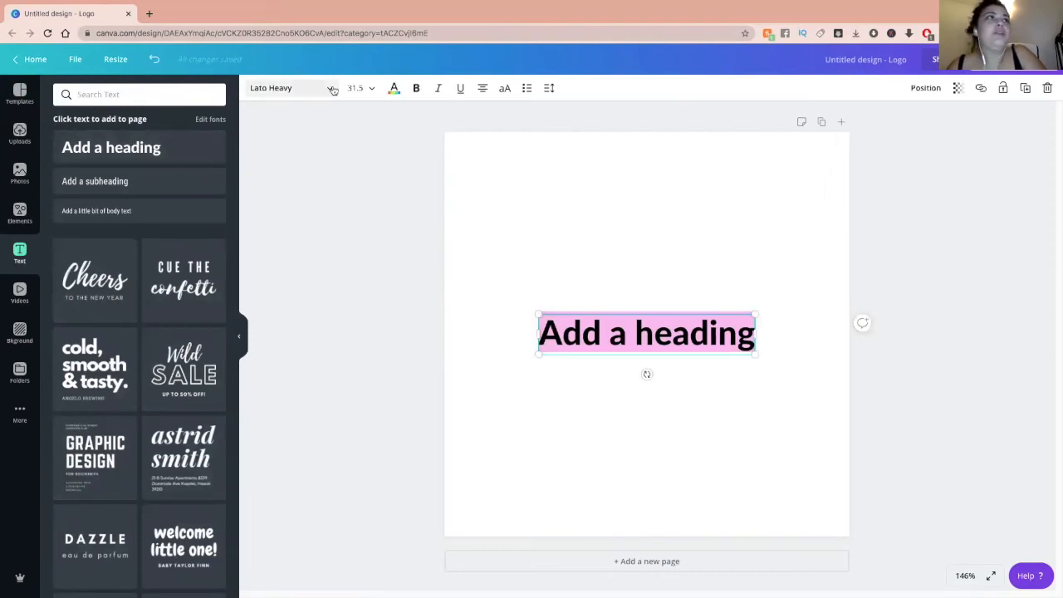
Try the Quarz 974 Light, destain and Arrowesque fonts on the heading, and set it back to Lato Heavy.
click(332, 90)
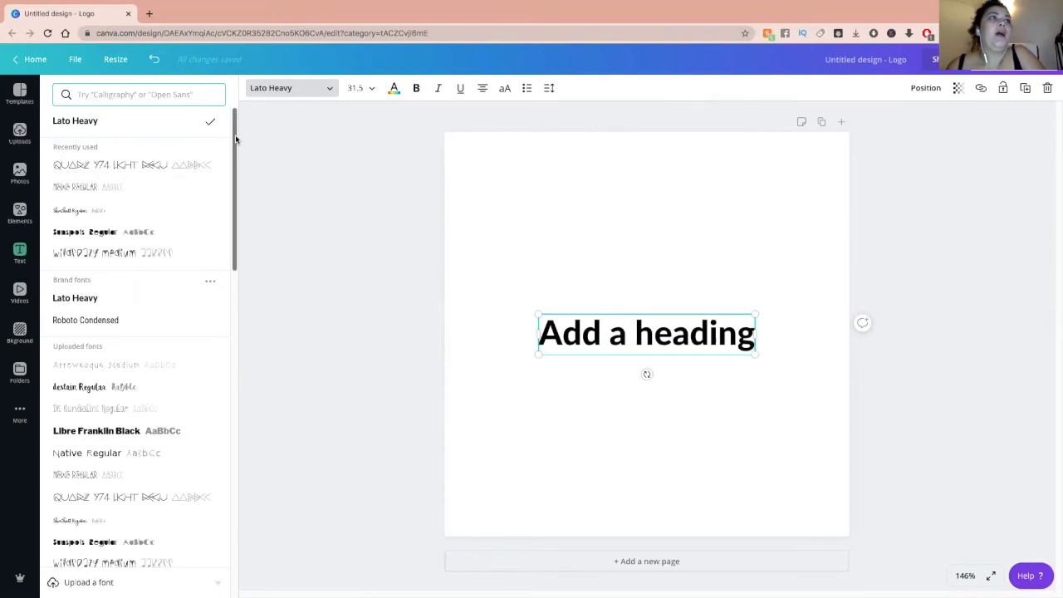
scroll(235, 145, down, 3)
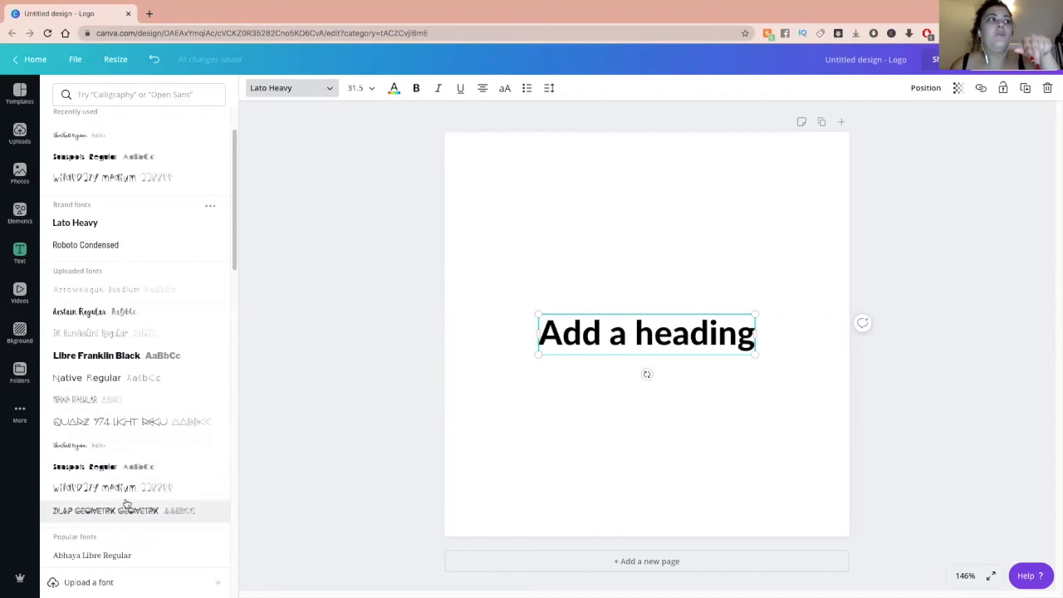
click(99, 423)
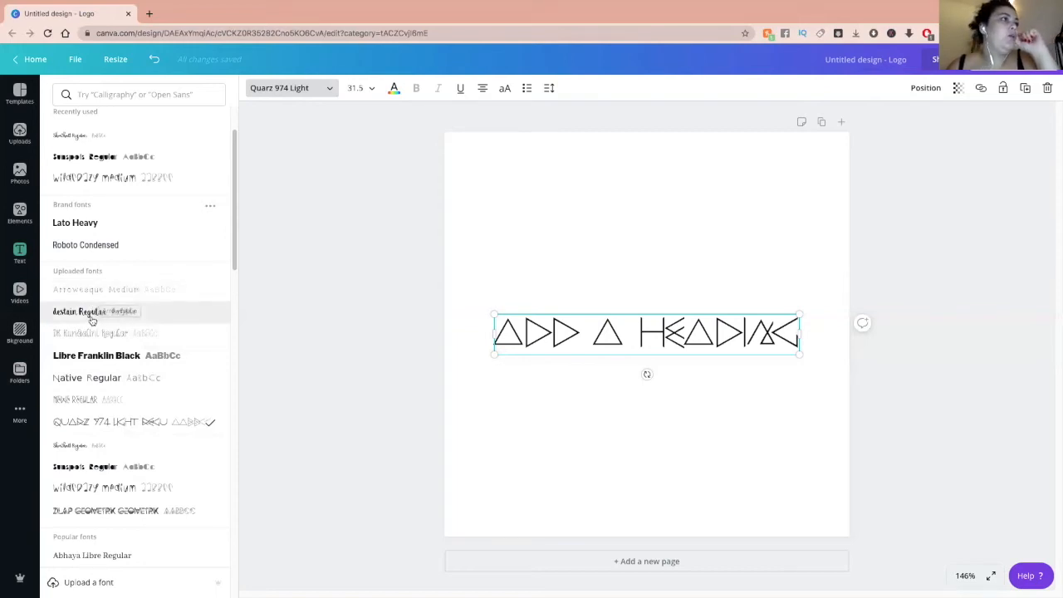
click(88, 318)
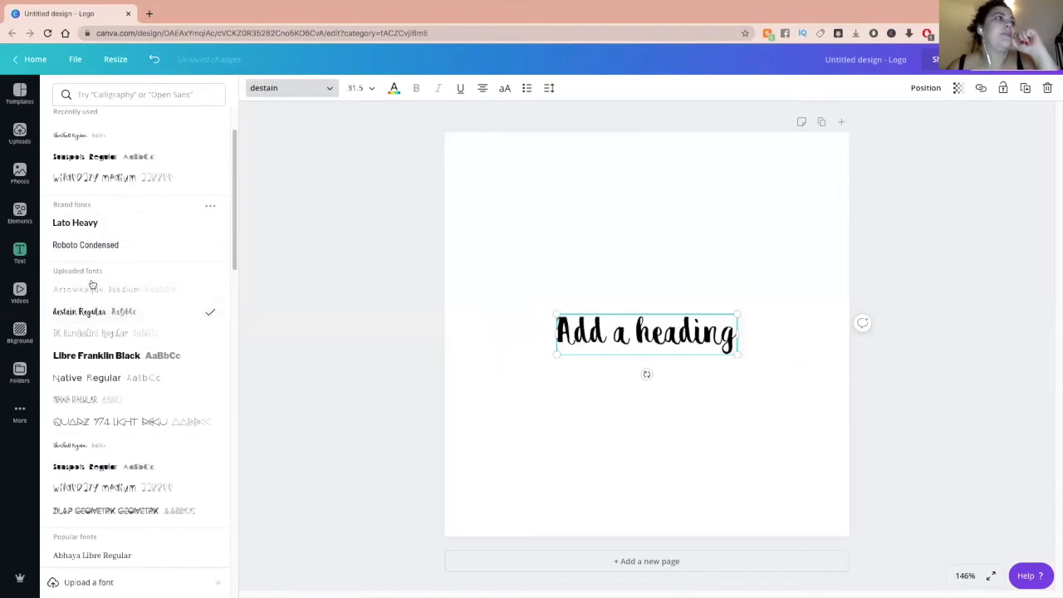
click(92, 289)
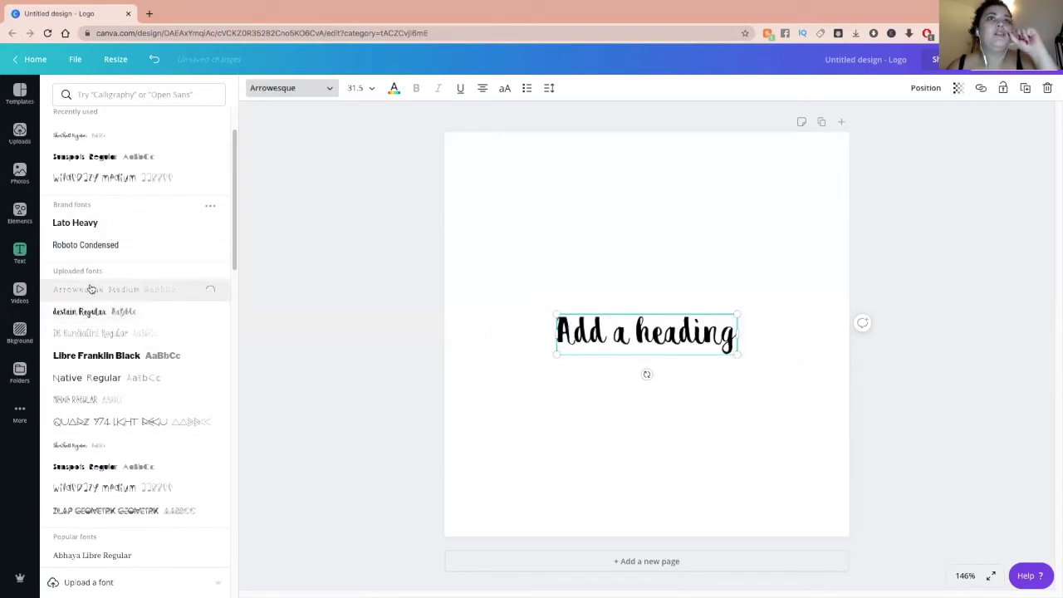
click(88, 225)
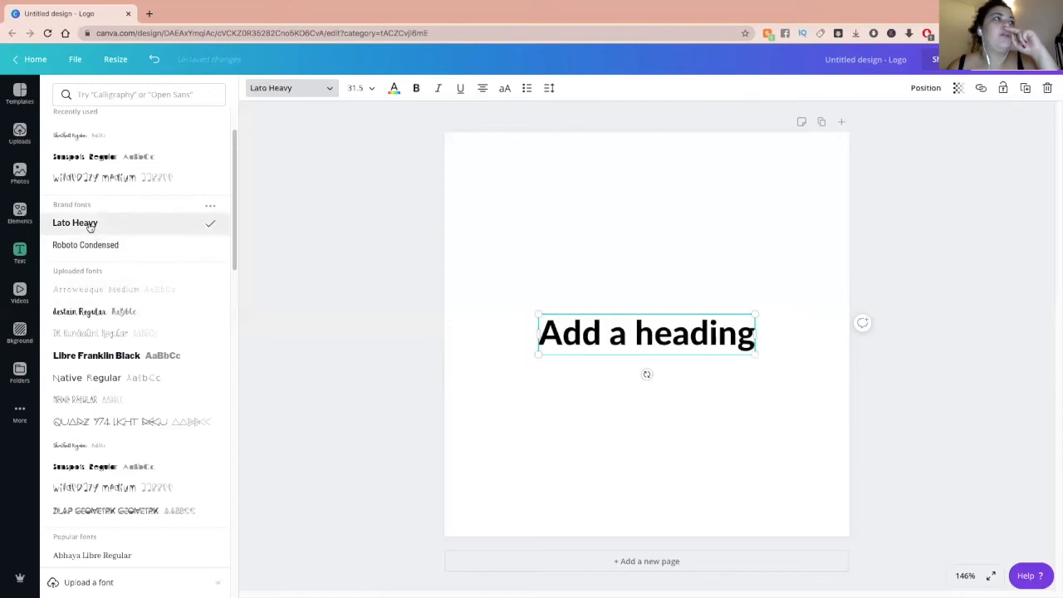
Replace the heading text with the single letter K and deselect it.
click(661, 350)
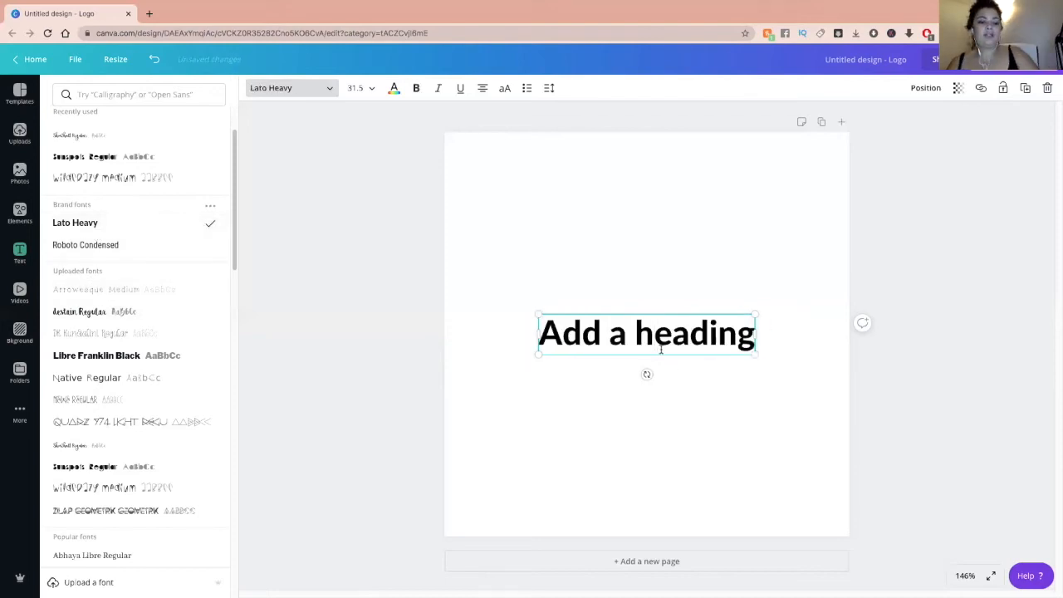
key(ctrl+a)
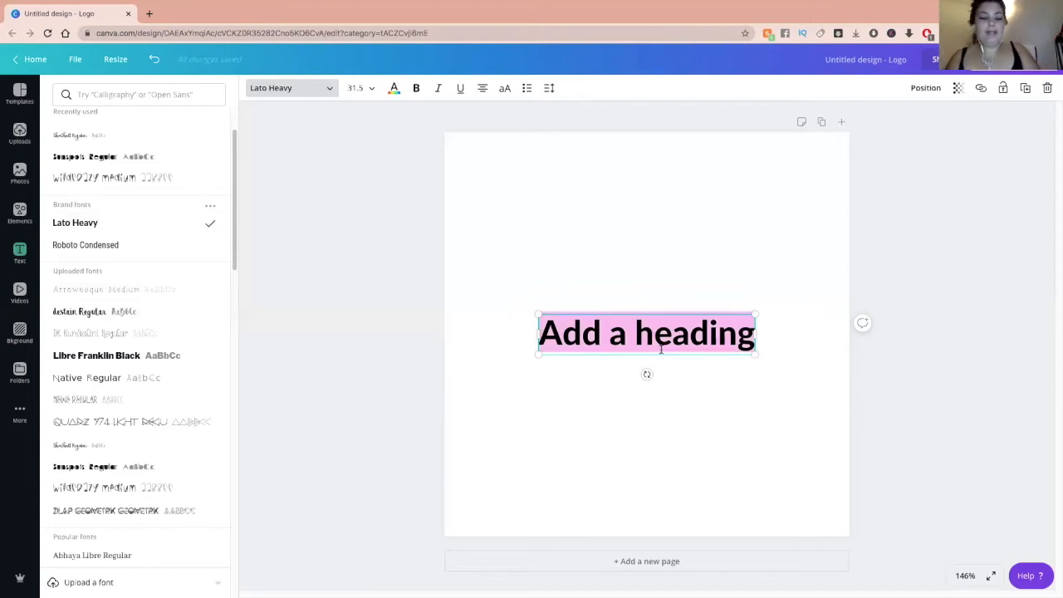
text(K)
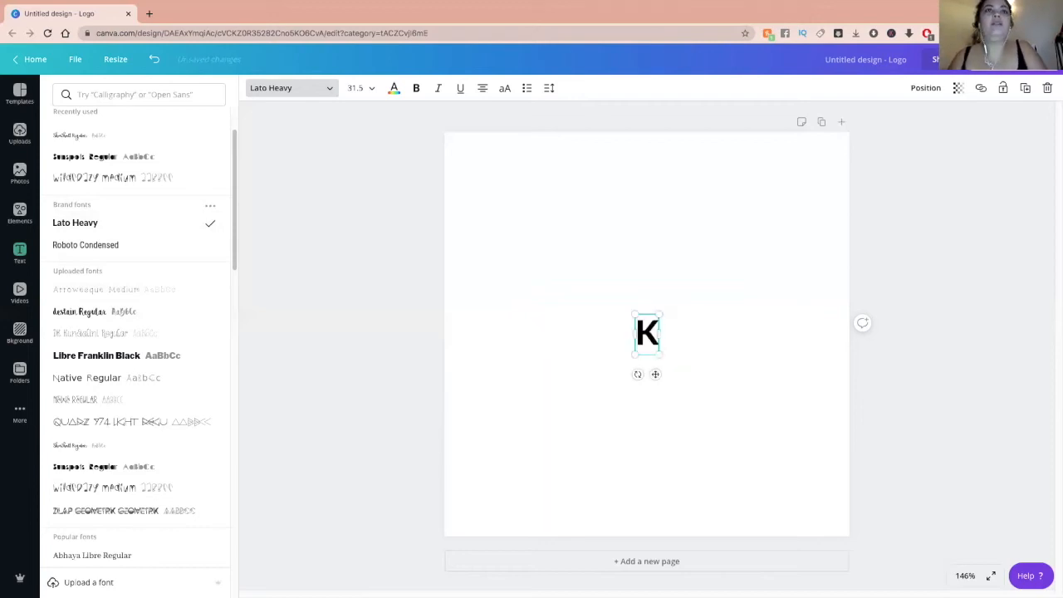
click(698, 359)
click(645, 329)
click(961, 112)
Duplicate the K, change the copy to M and place it to the right of the K.
click(637, 334)
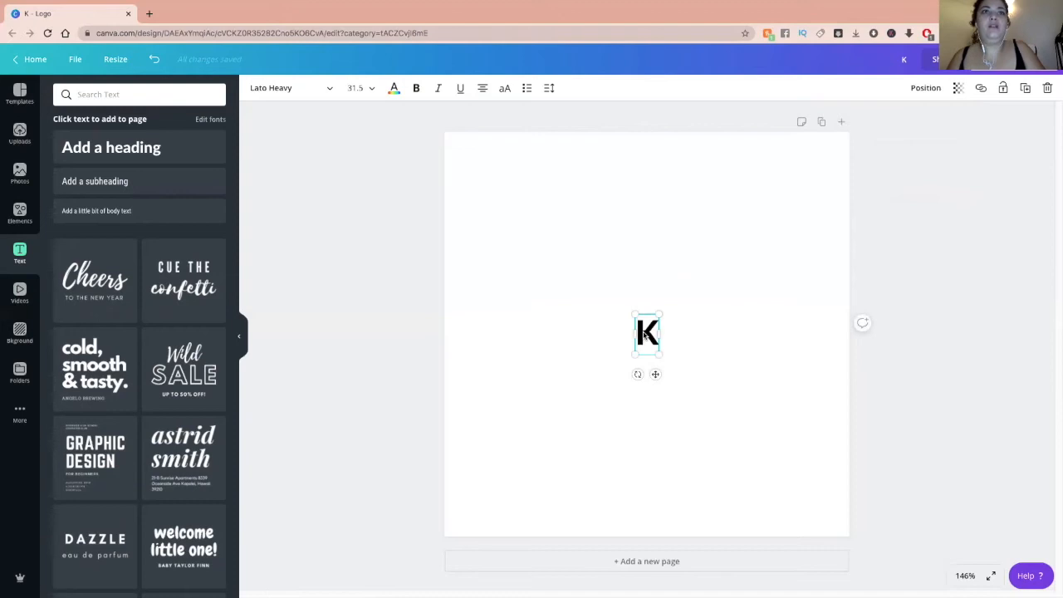
key(ctrl+d)
double_click(662, 347)
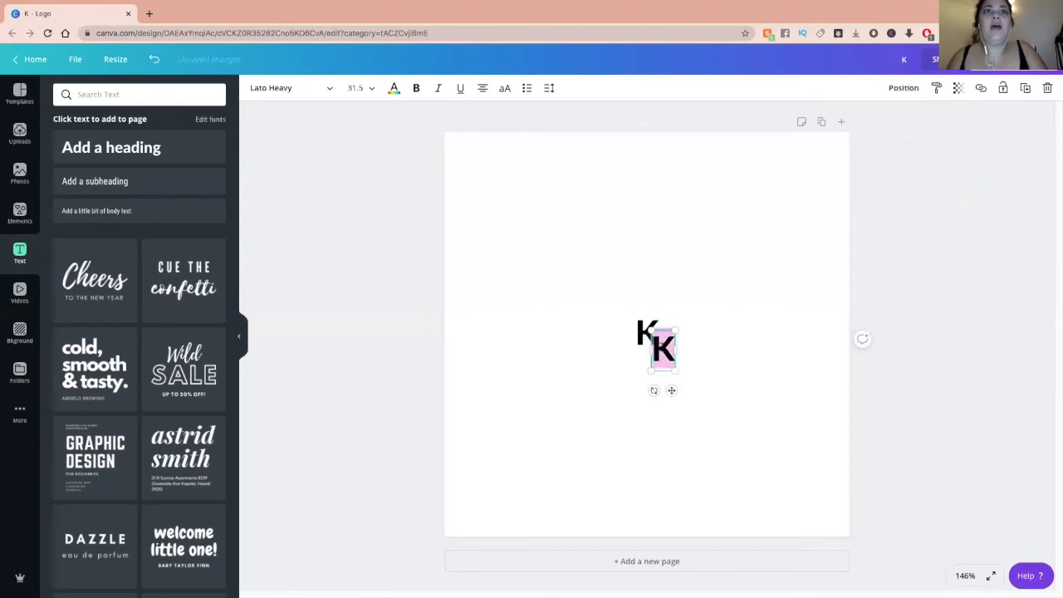
text(M)
drag(671, 390, 693, 377)
drag(760, 354, 761, 354)
Enlarge both letters to about size 89.6 and overlap the M with the left side of the K to form MK.
click(637, 346)
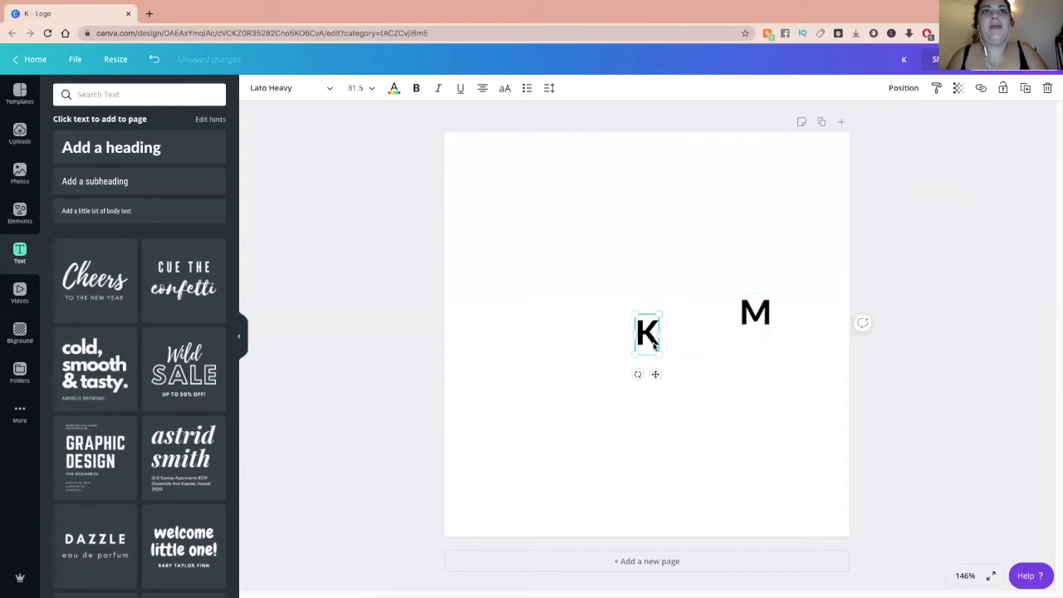
drag(639, 328, 681, 351)
drag(605, 323, 844, 391)
click(766, 319)
click(765, 320)
drag(746, 351, 651, 330)
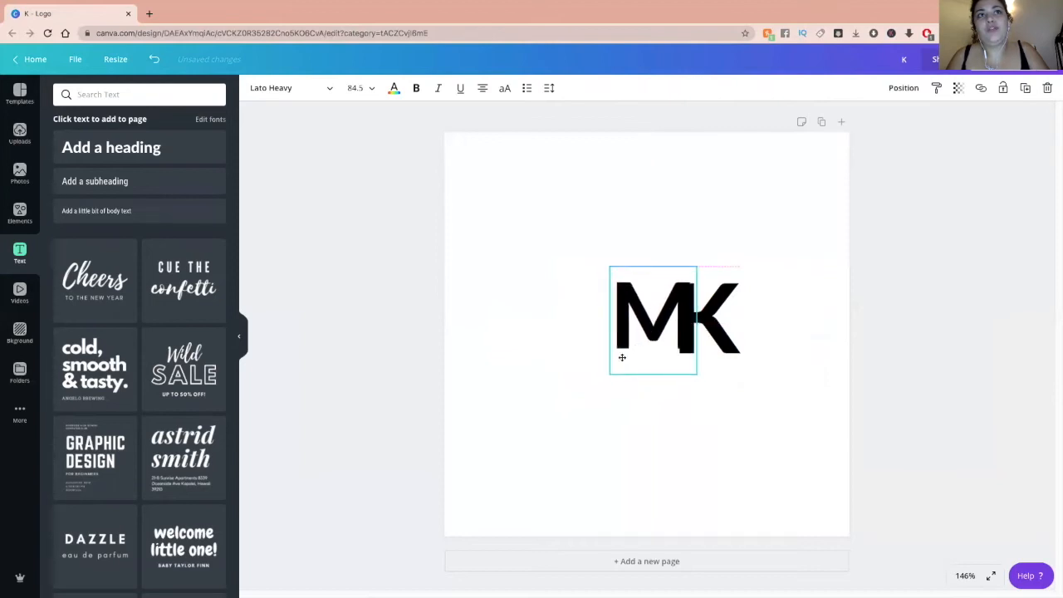
drag(594, 383, 604, 381)
click(773, 427)
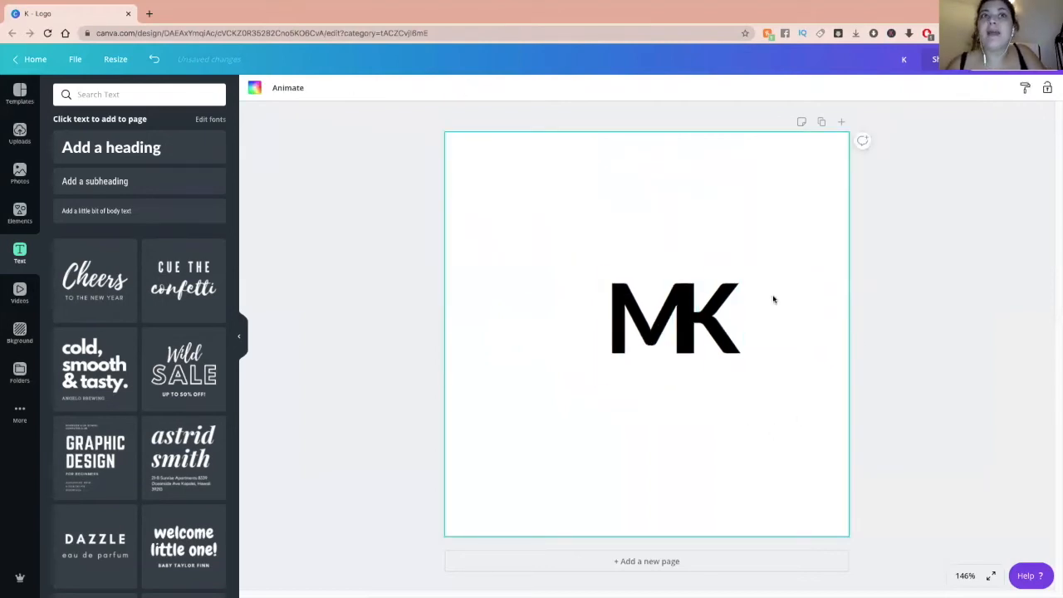
Move the M to the right of the K and overlap the two letters to form KM.
click(662, 326)
drag(662, 327, 781, 321)
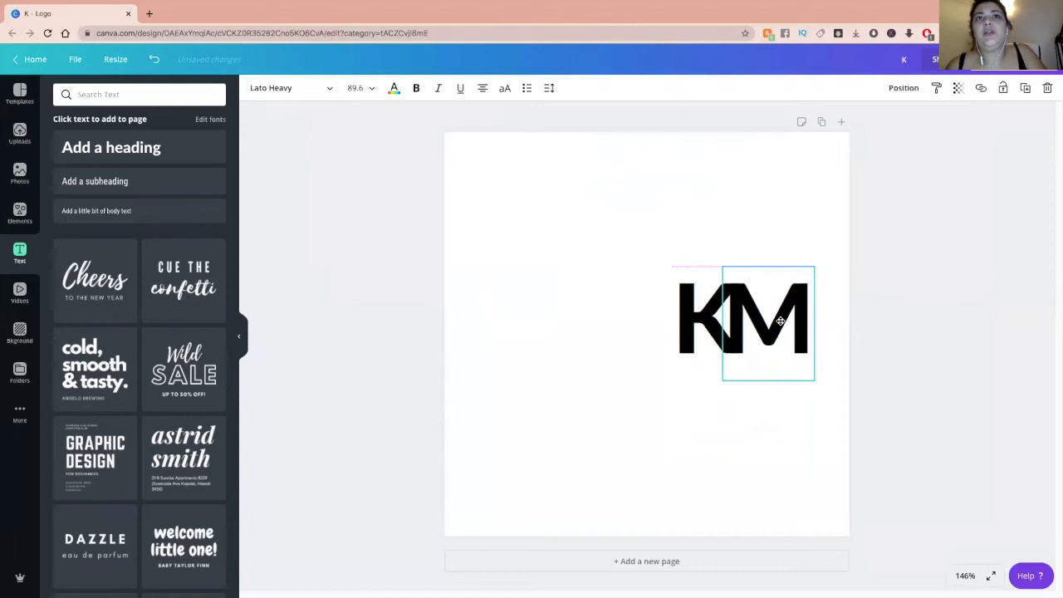
shift+click(703, 336)
click(734, 353)
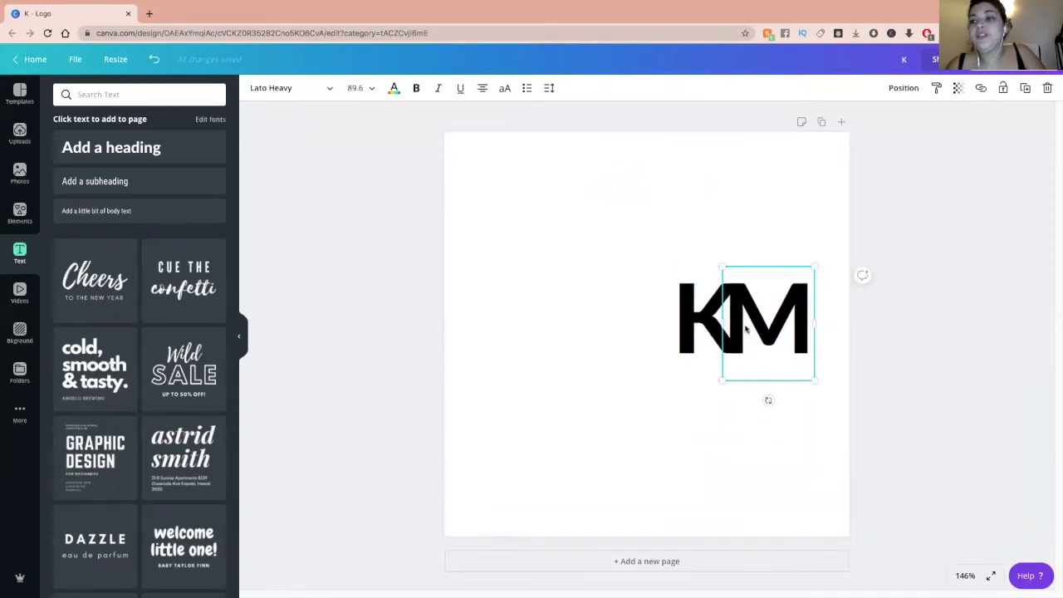
click(697, 325)
drag(606, 297, 695, 320)
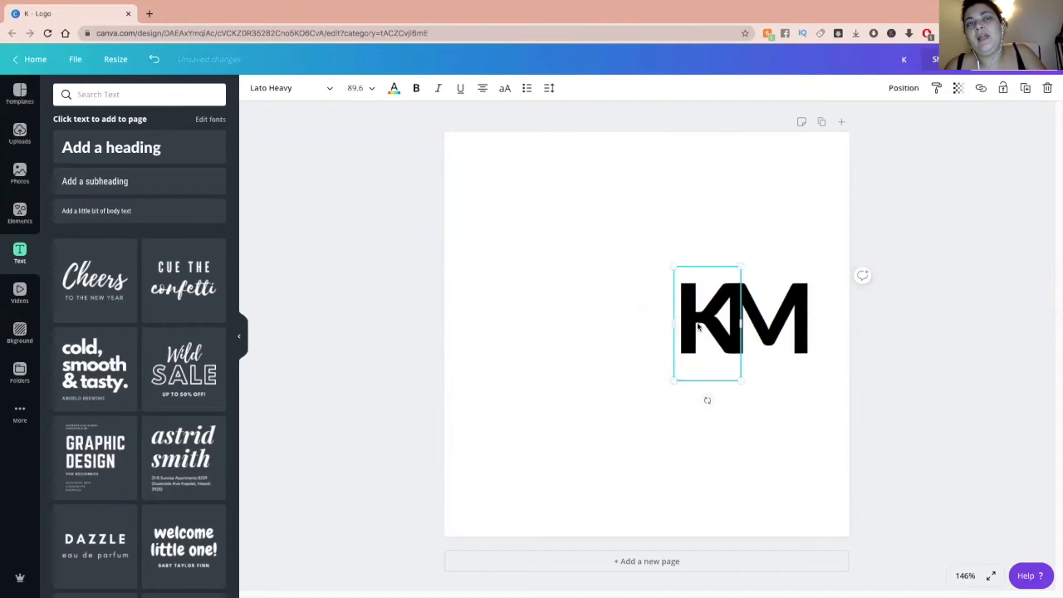
shift+click(771, 314)
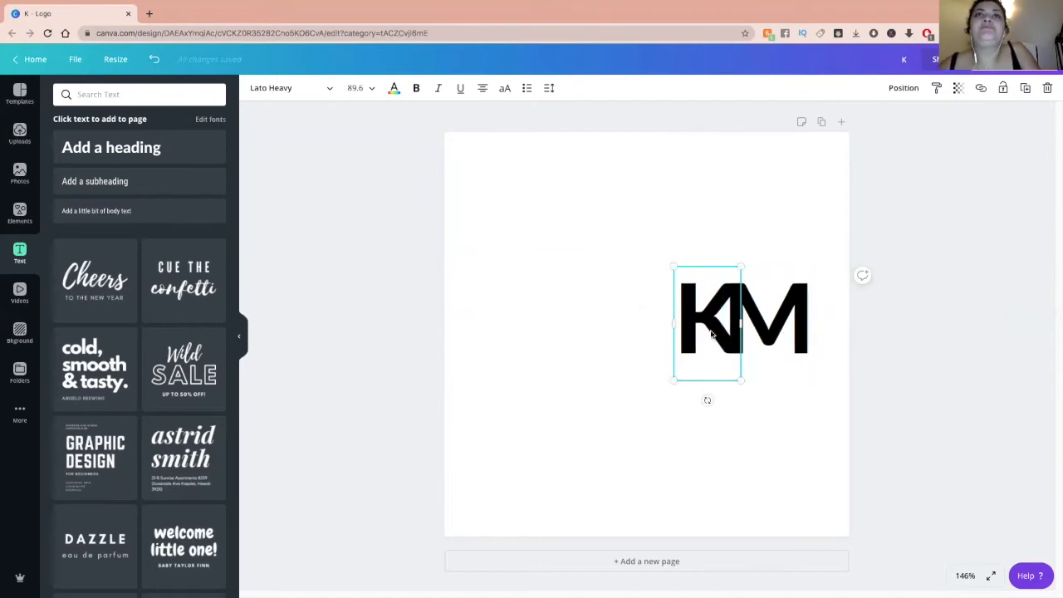
Rotate the K and the M a quarter turn clockwise and stack them vertically, with the K overlapping the top of the M.
drag(587, 273, 518, 174)
drag(678, 332, 681, 368)
drag(635, 415, 539, 349)
click(649, 233)
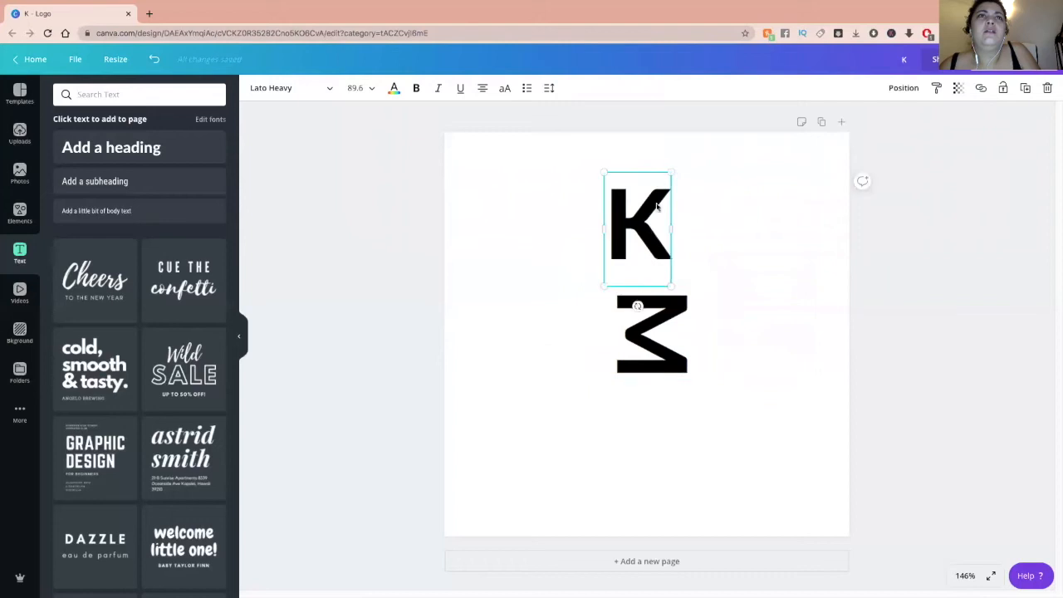
drag(636, 306, 556, 230)
drag(652, 230, 654, 269)
click(795, 363)
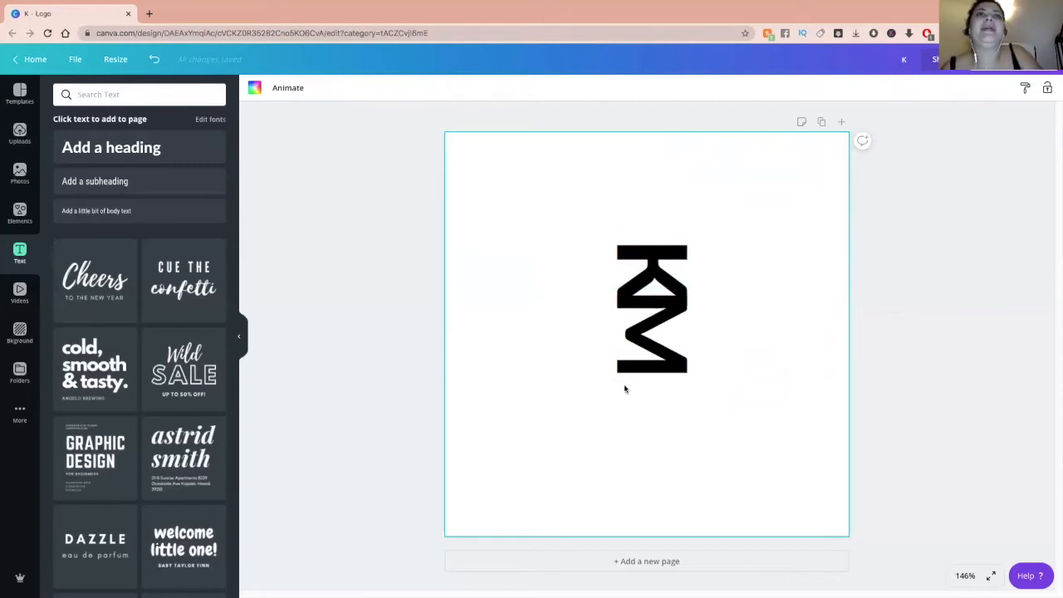
Separate the stacked letters side by side and rotate the M back upright to 0°.
click(653, 268)
drag(652, 267, 558, 279)
drag(646, 331, 689, 296)
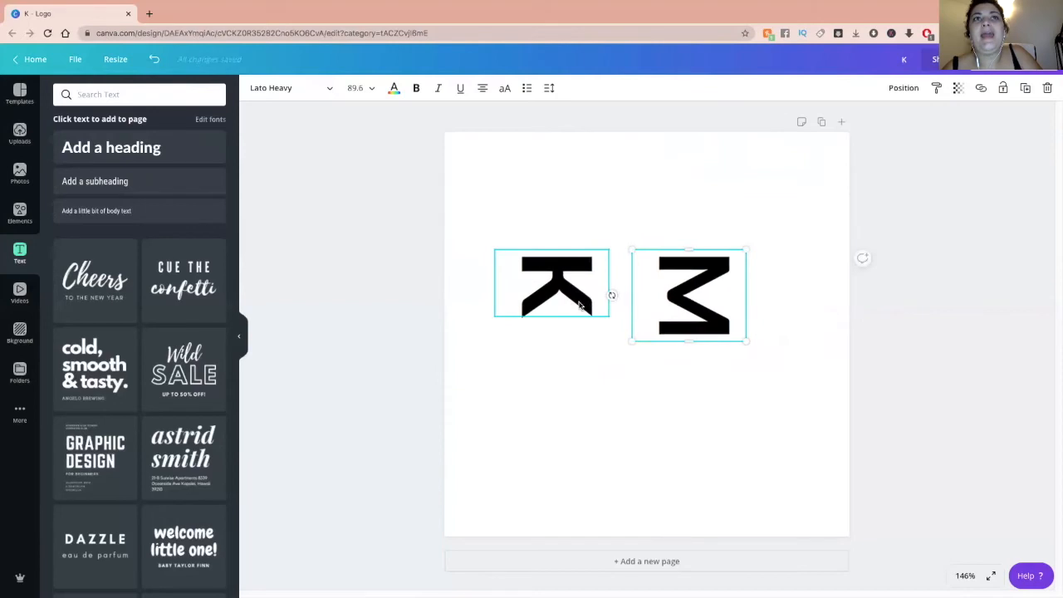
drag(615, 307, 688, 419)
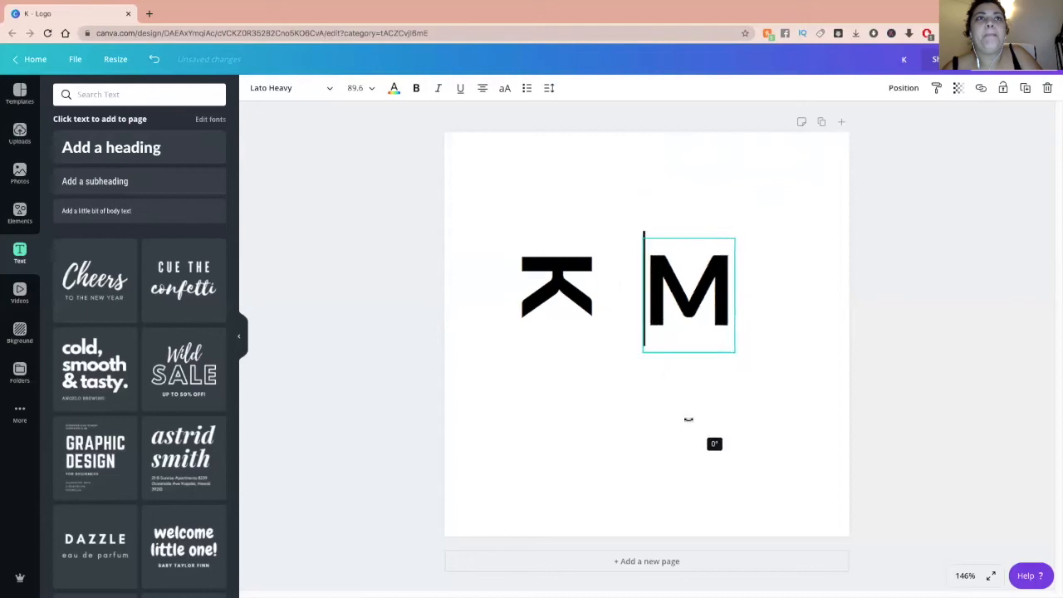
Enlarge the sideways K to about size 106 and overlap it with the left stroke of the upright M.
click(577, 280)
drag(576, 280, 613, 268)
click(735, 320)
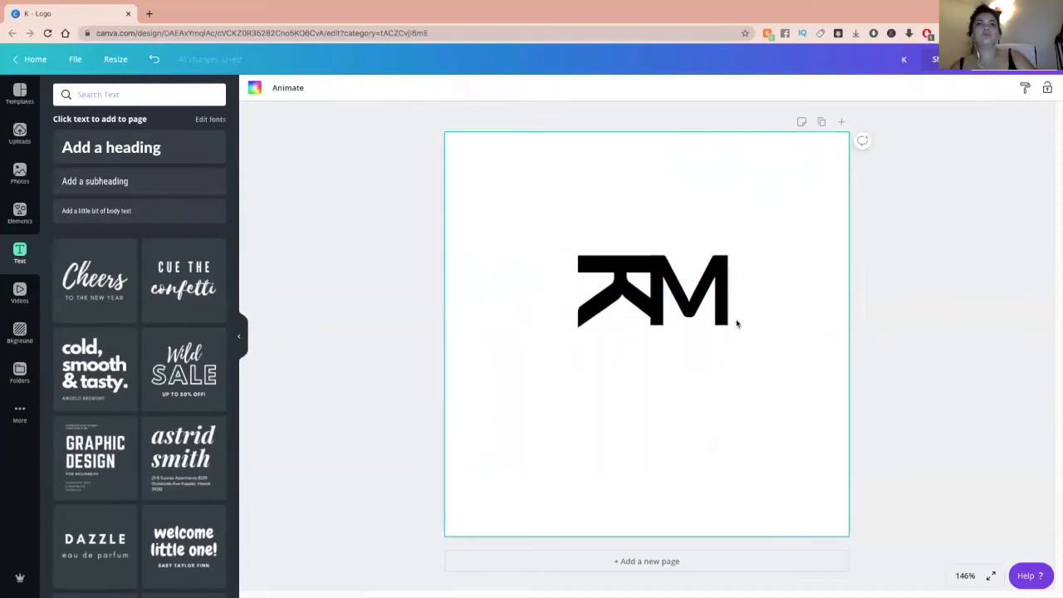
Select both the sideways K and the M and group them into one object.
click(626, 250)
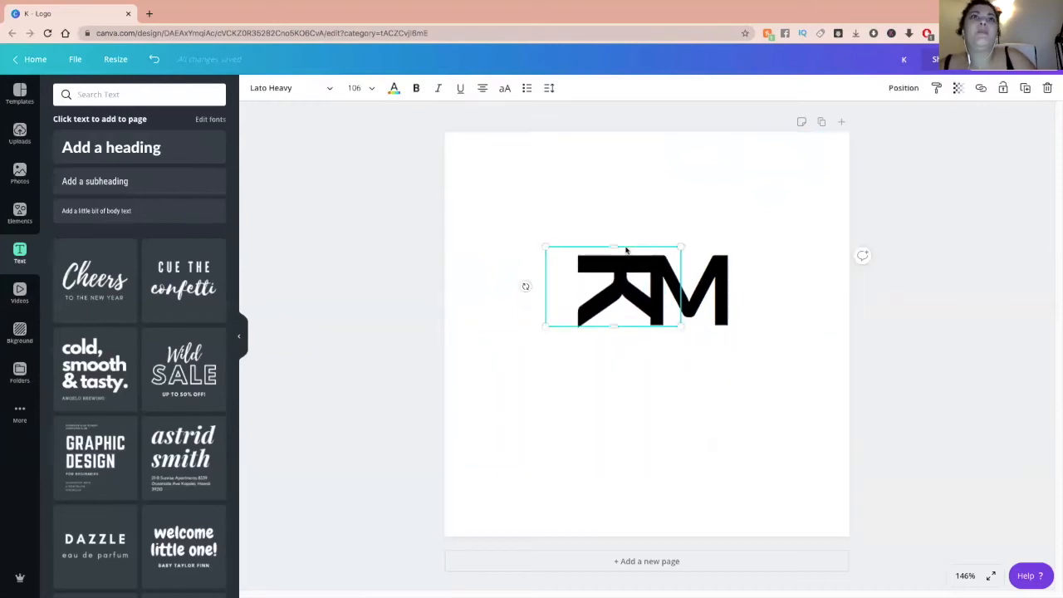
shift+click(732, 278)
click(804, 316)
click(581, 287)
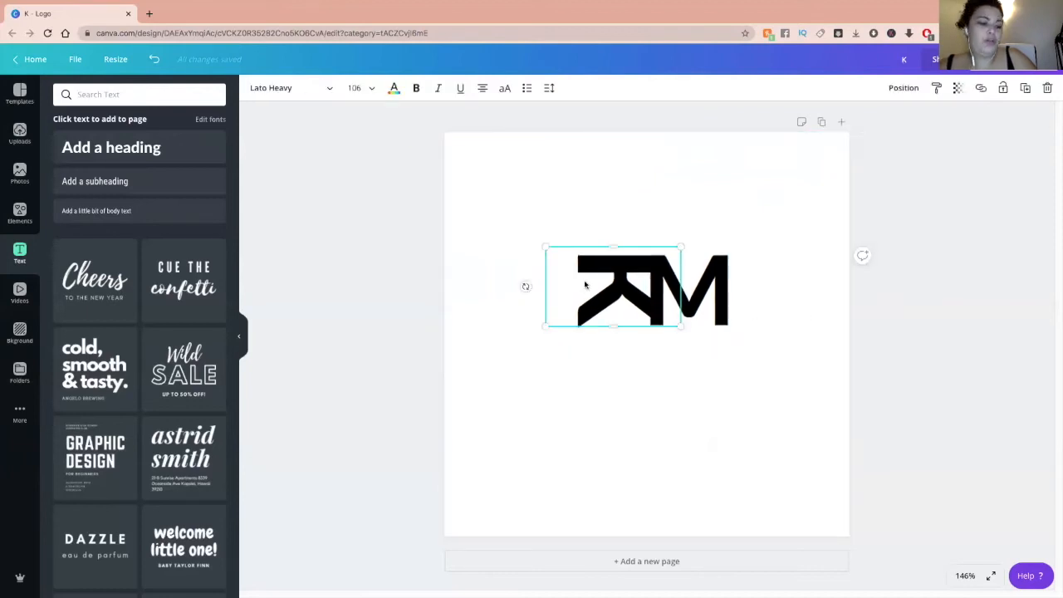
shift+click(703, 312)
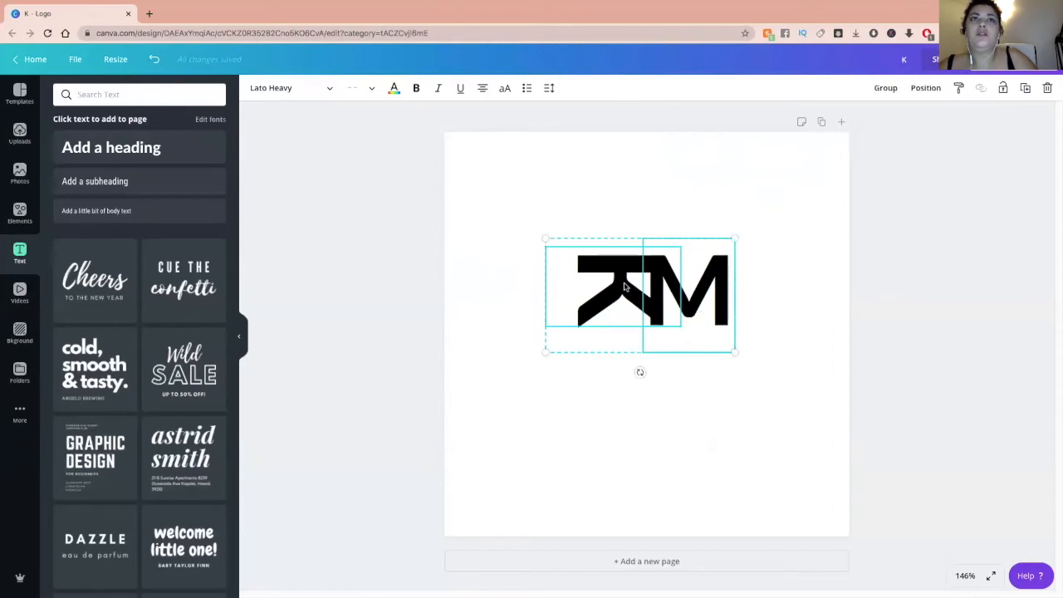
click(883, 88)
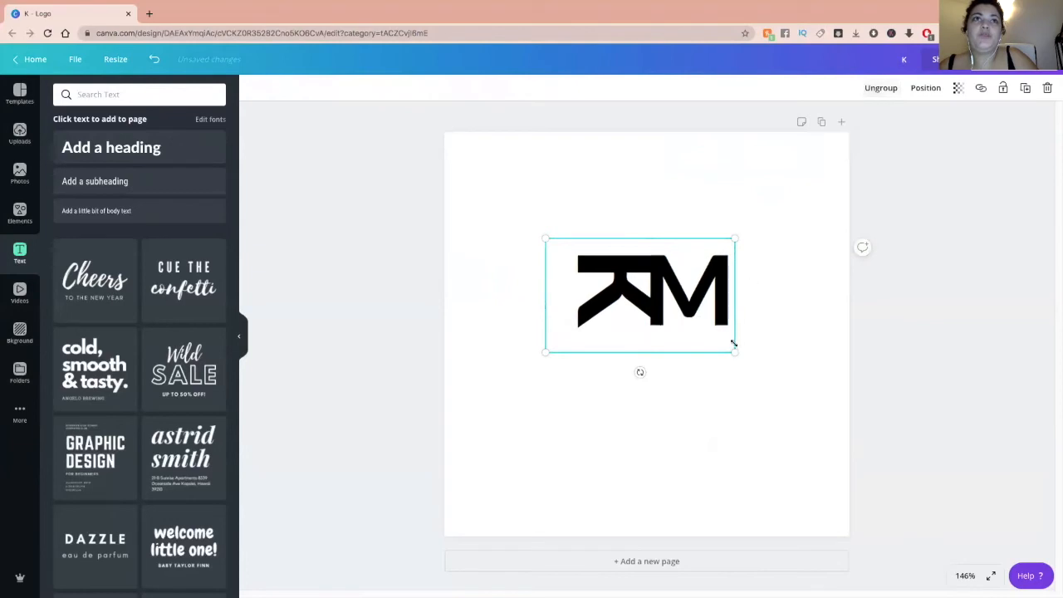
Enlarge the grouped KM monogram to about size 142 for the K and 120 for the M, and reposition it near the page's centre.
drag(805, 386, 789, 403)
drag(702, 316, 669, 307)
click(667, 304)
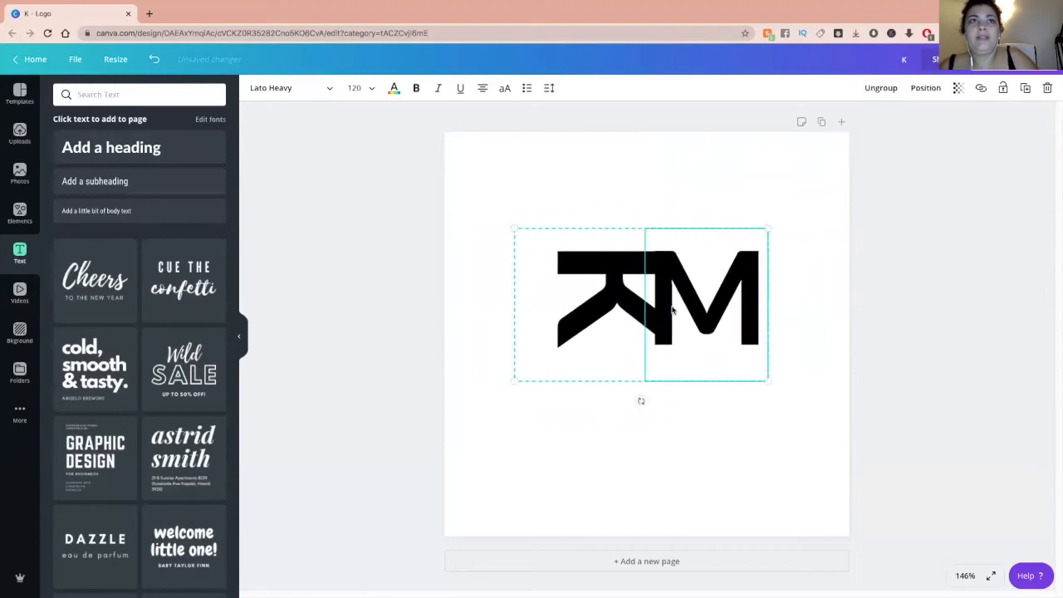
click(777, 352)
drag(621, 289, 608, 290)
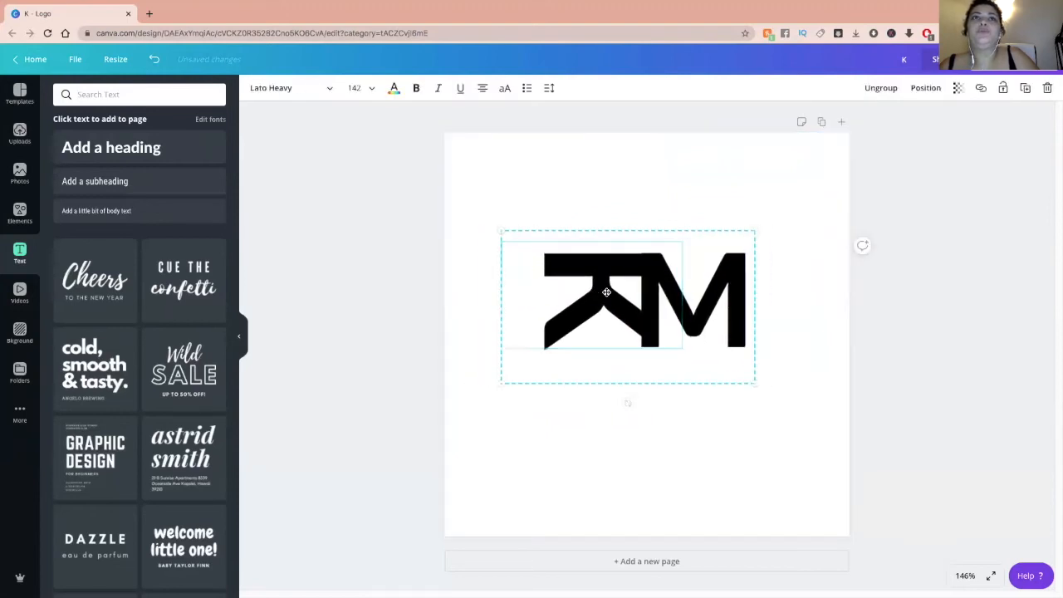
Download the monogram as a PNG with a transparent background, saved as Kiff Music Logo, and add that file to the image uploads.
click(790, 297)
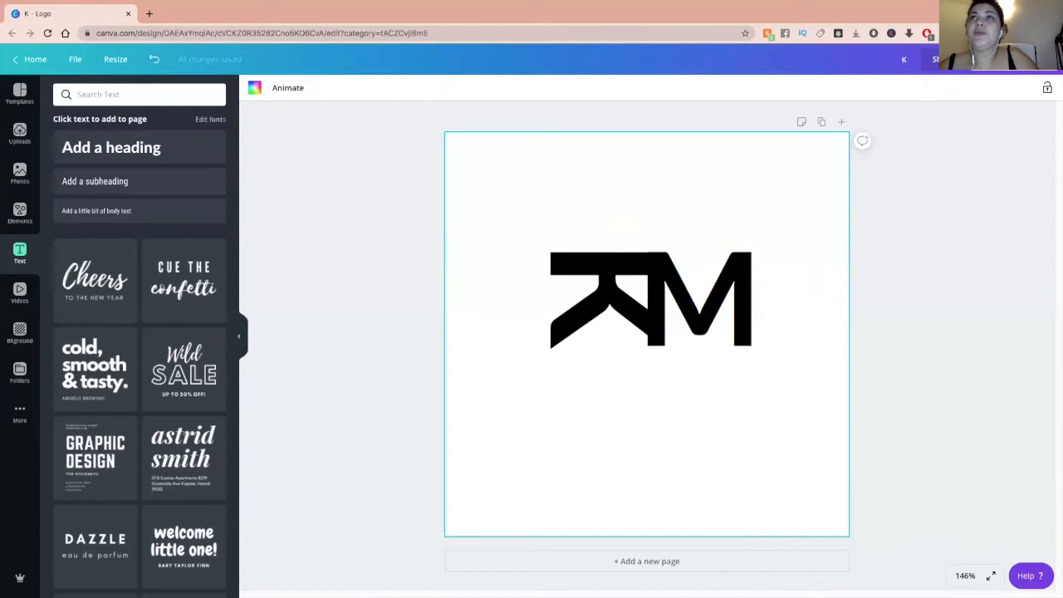
click(1047, 70)
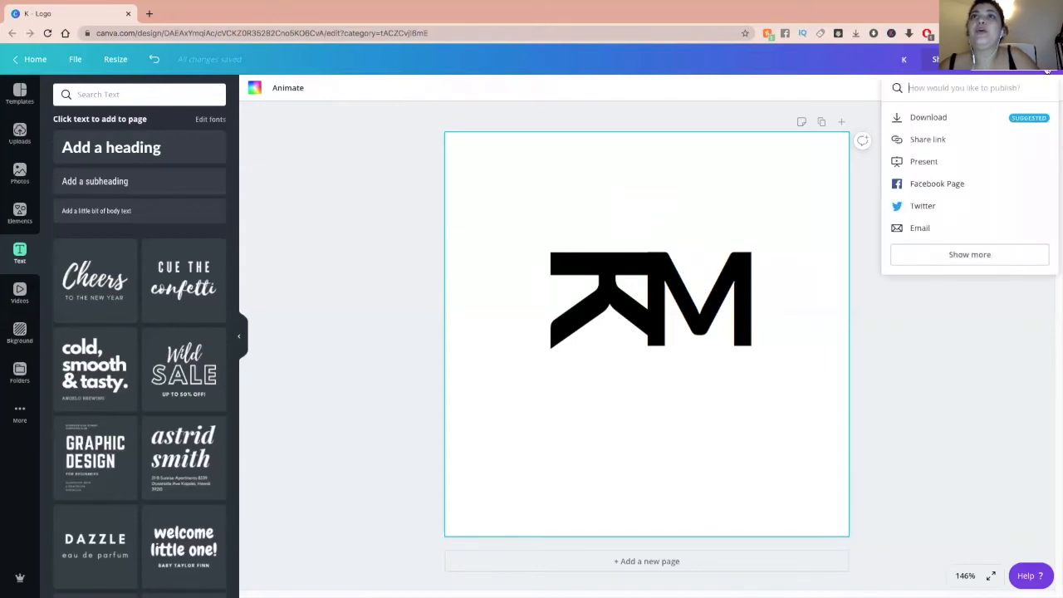
click(1047, 70)
click(1047, 69)
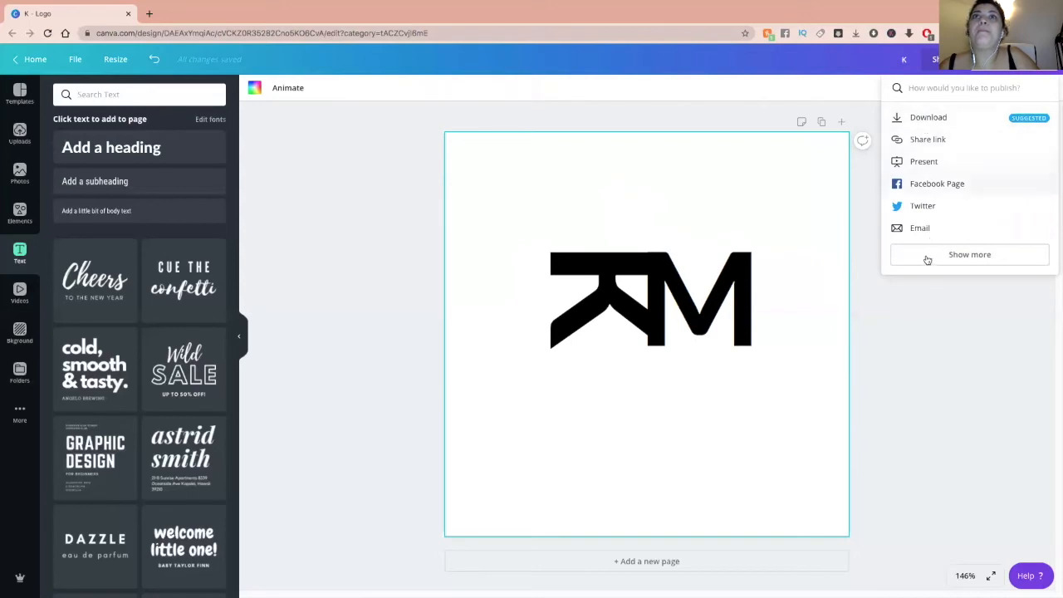
click(924, 118)
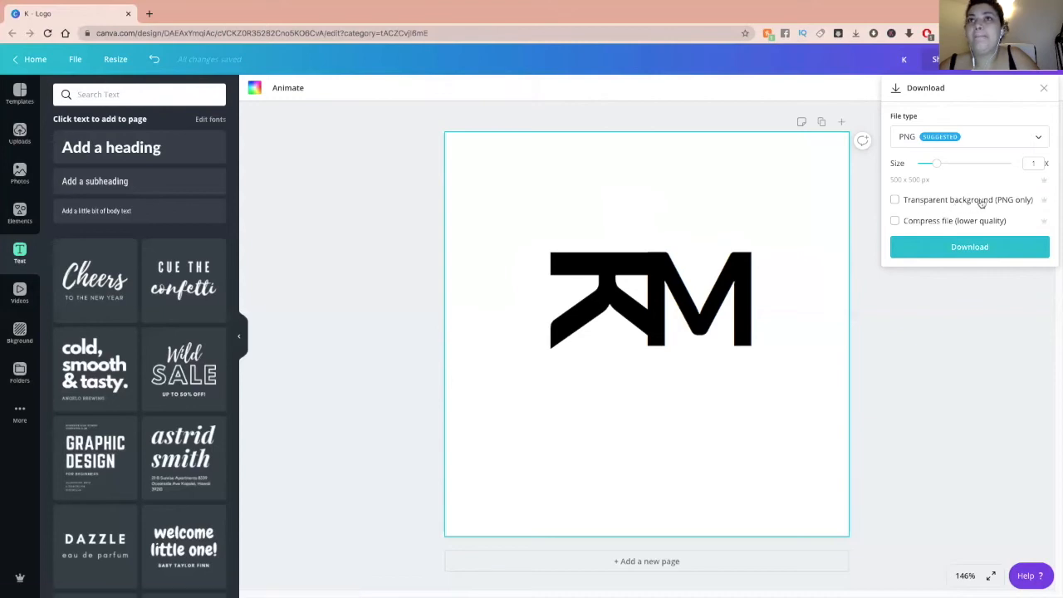
click(895, 200)
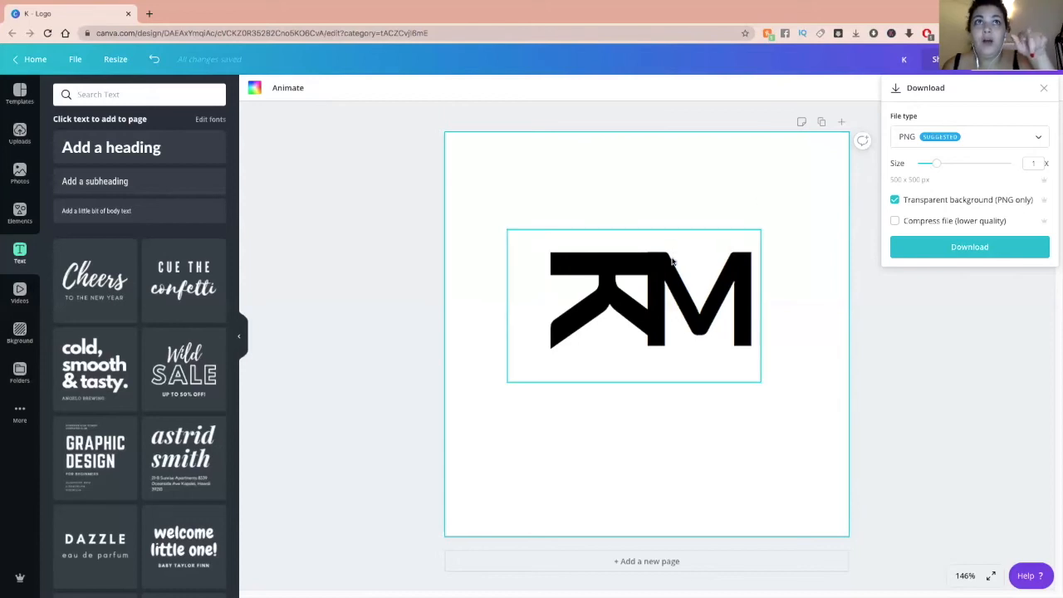
click(985, 248)
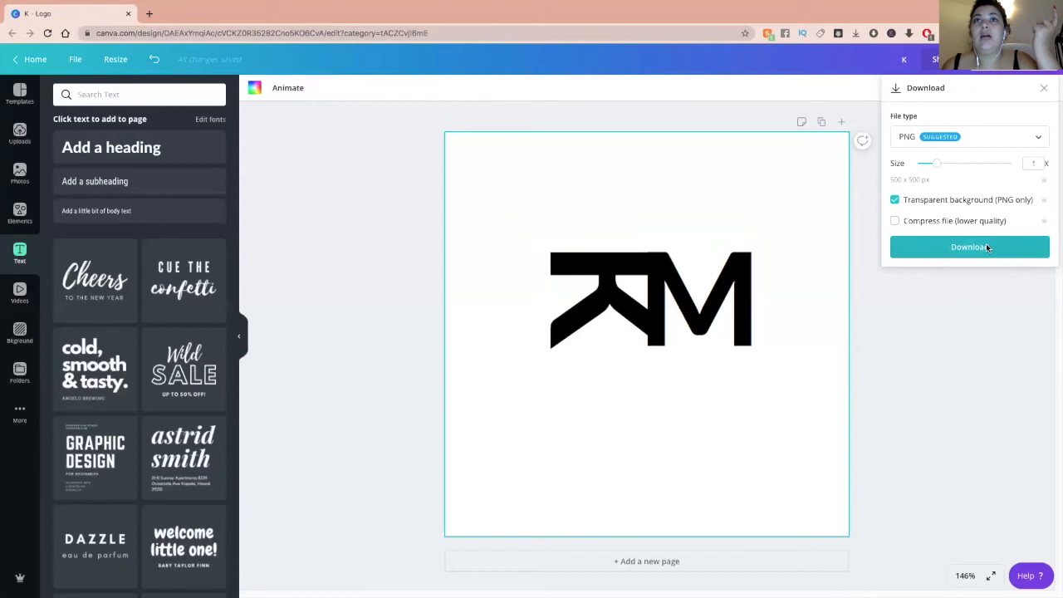
key(Return)
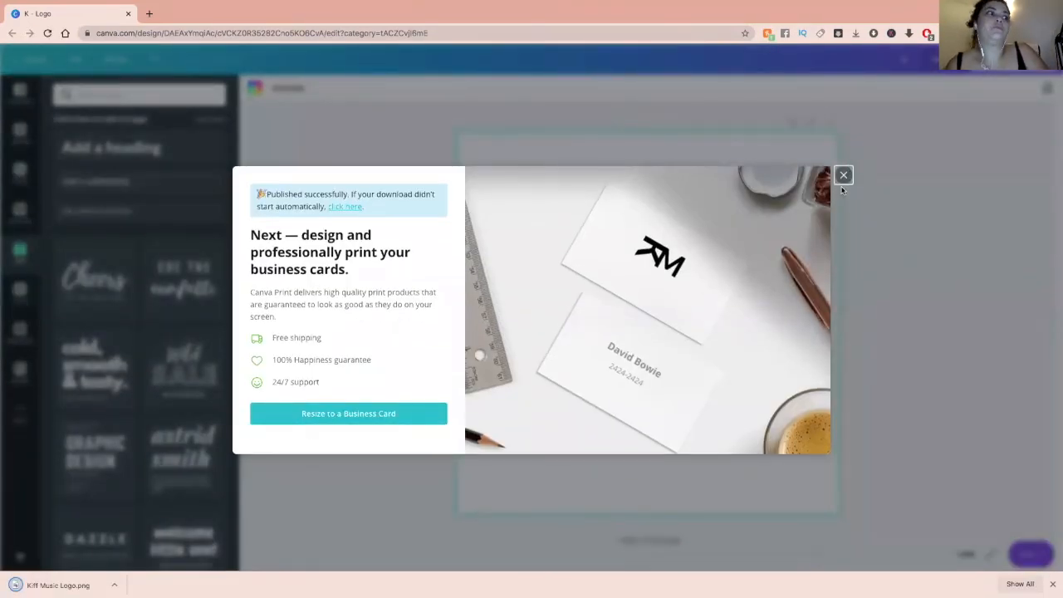
click(843, 184)
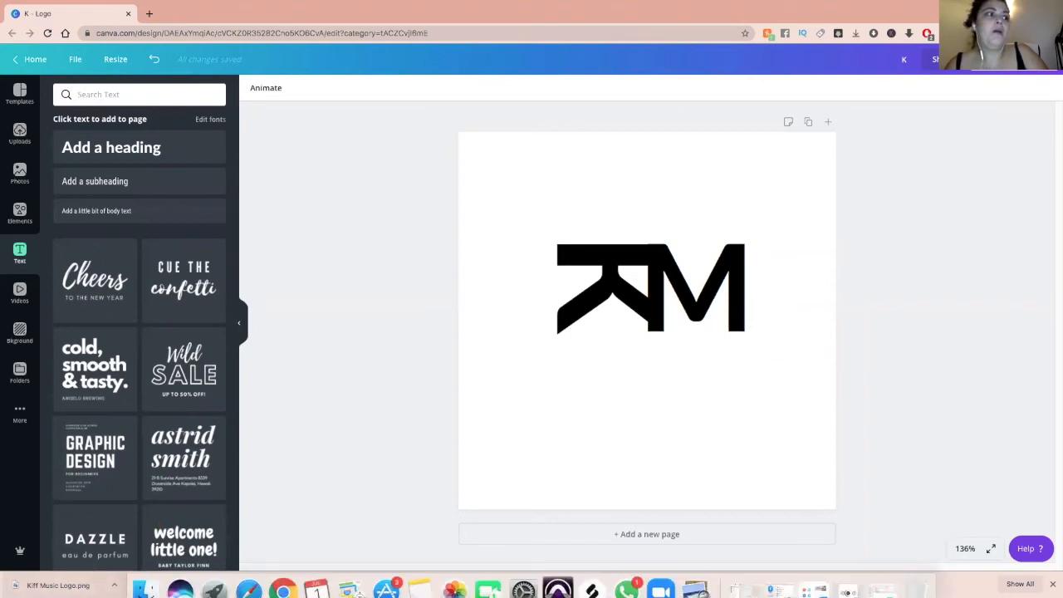
drag(59, 585, 117, 340)
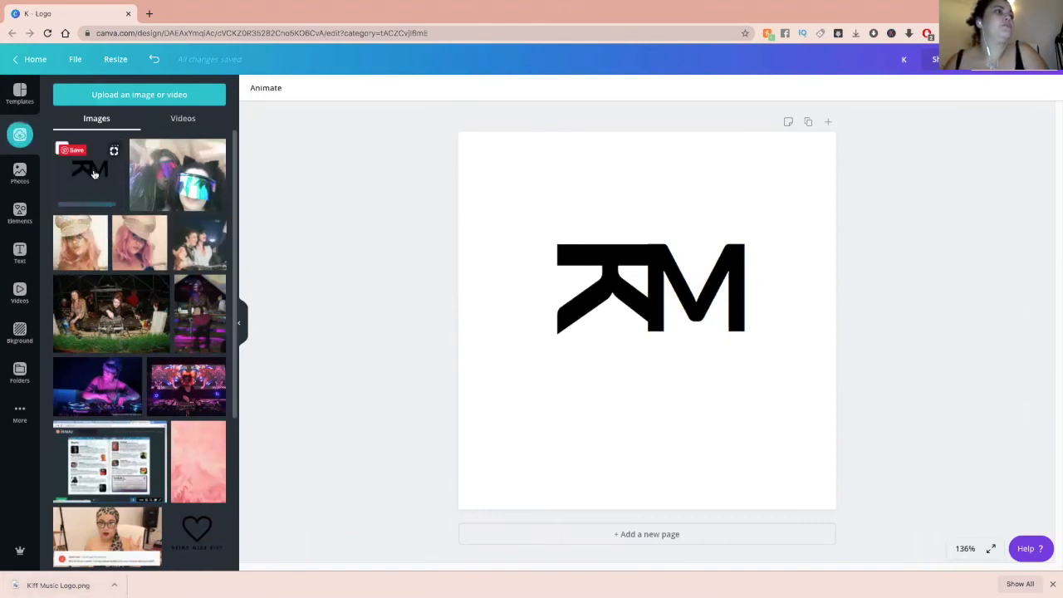
Try replacing the text monogram on the page with the uploaded KM PNG, enlarged beyond the page edges.
click(663, 303)
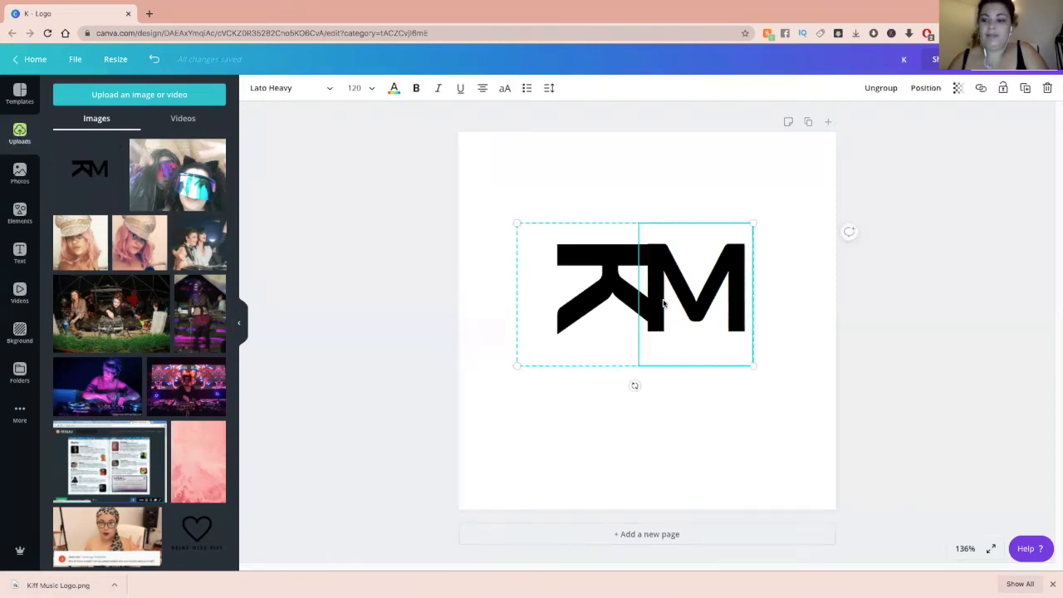
key(Delete)
key(BackSpace)
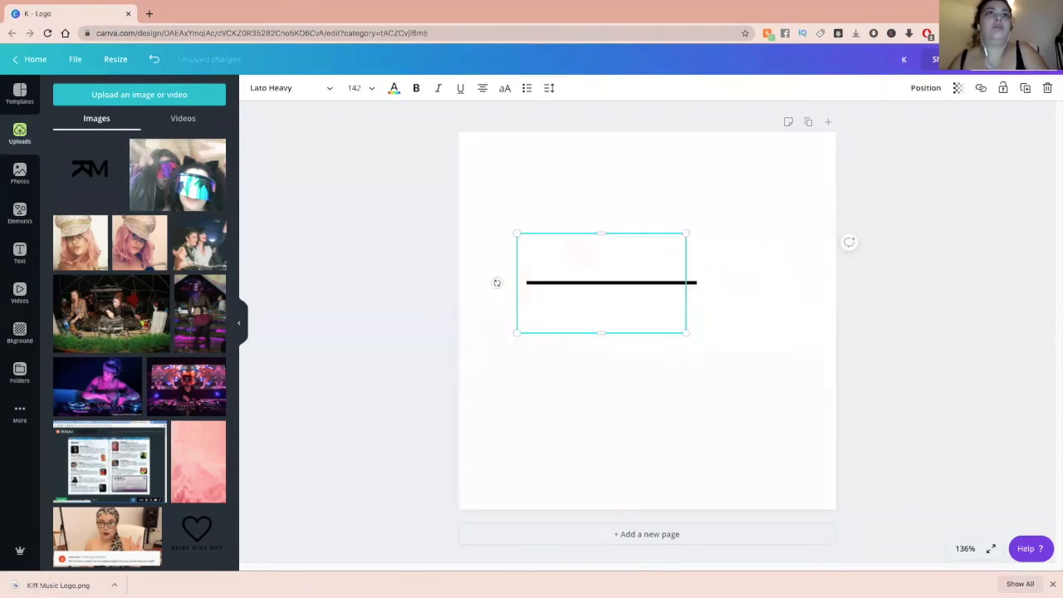
click(654, 410)
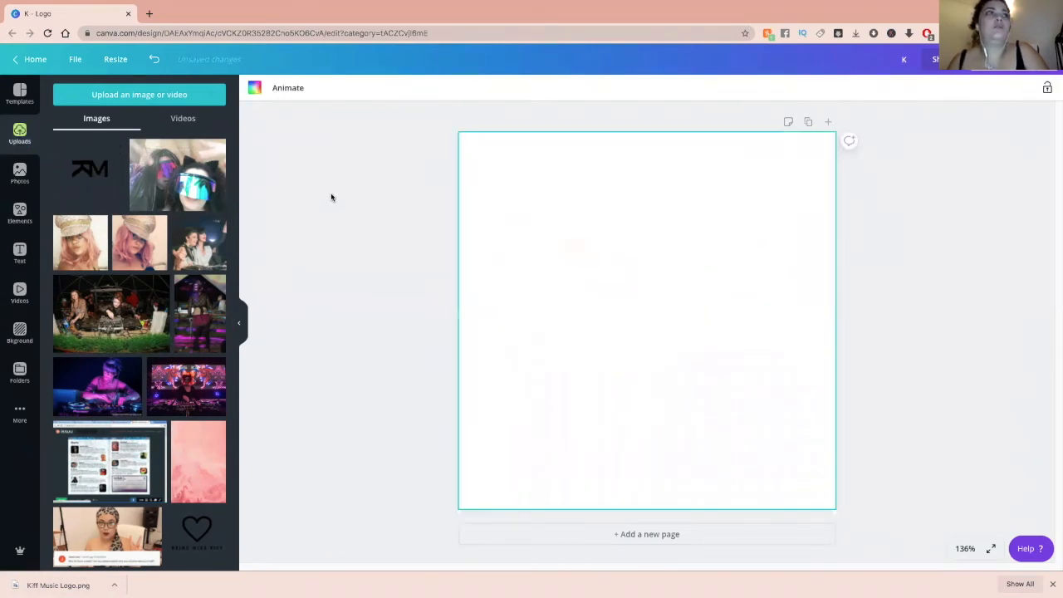
click(89, 166)
drag(752, 425, 1013, 549)
drag(752, 394, 636, 293)
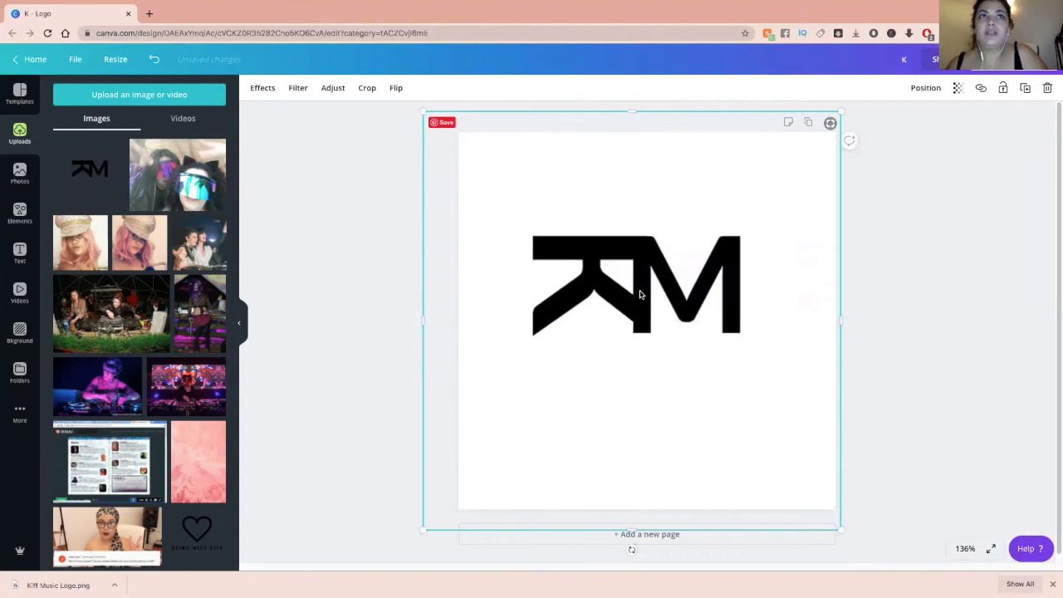
Undo the PNG placement and the letter deletions until the grouped text monogram is back on the page.
key(ctrl+z)
key(ctrl+z)
key(ctrl+z)
key(ctrl+z)
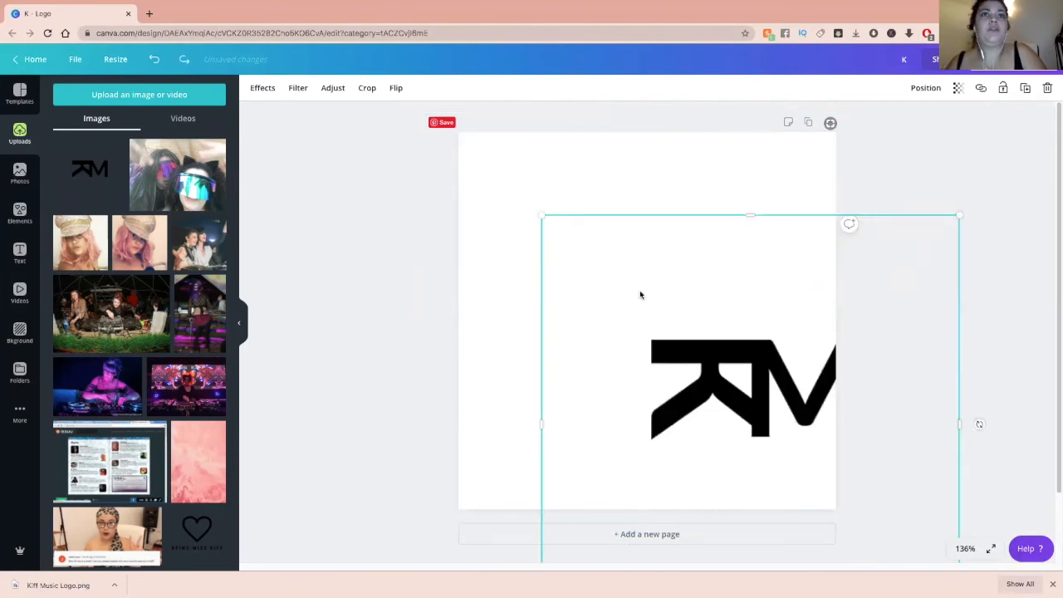
key(ctrl+z)
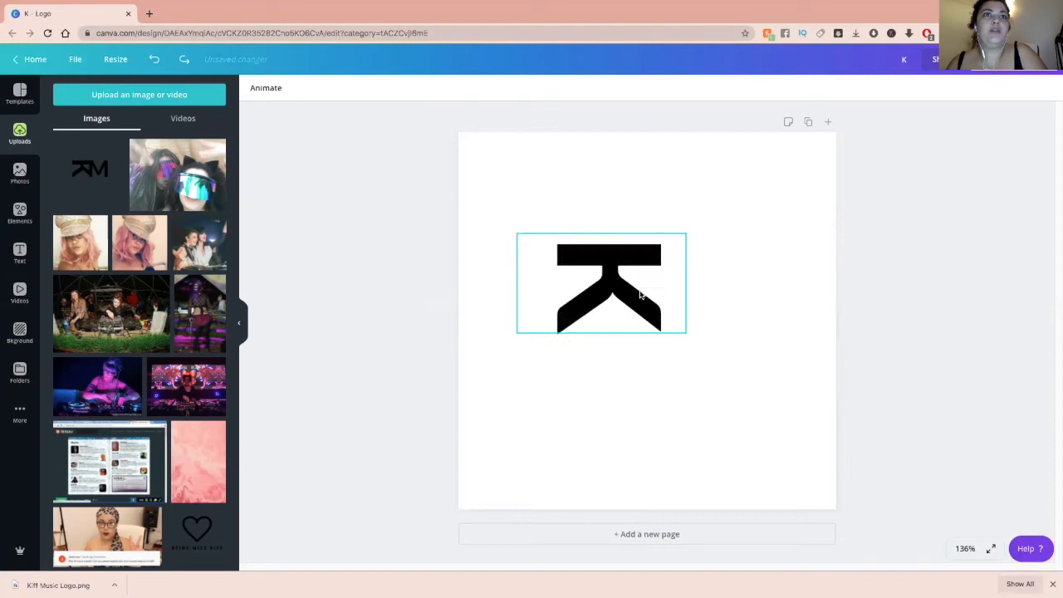
key(ctrl+y)
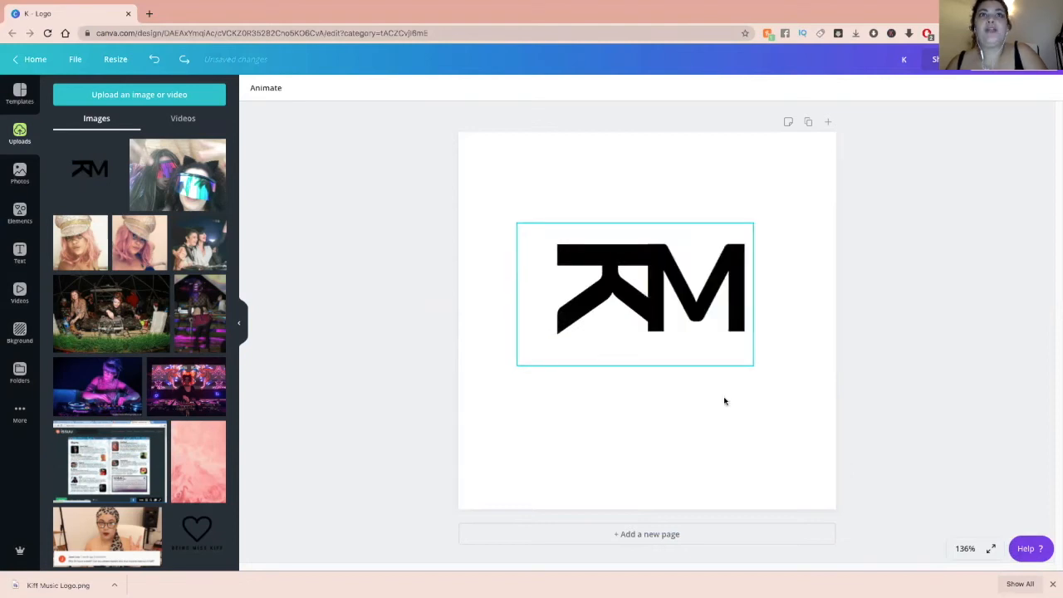
Enlarge the grouped KM monogram to about size 264 for the K and 222 for the M, spanning most of the page width.
click(653, 317)
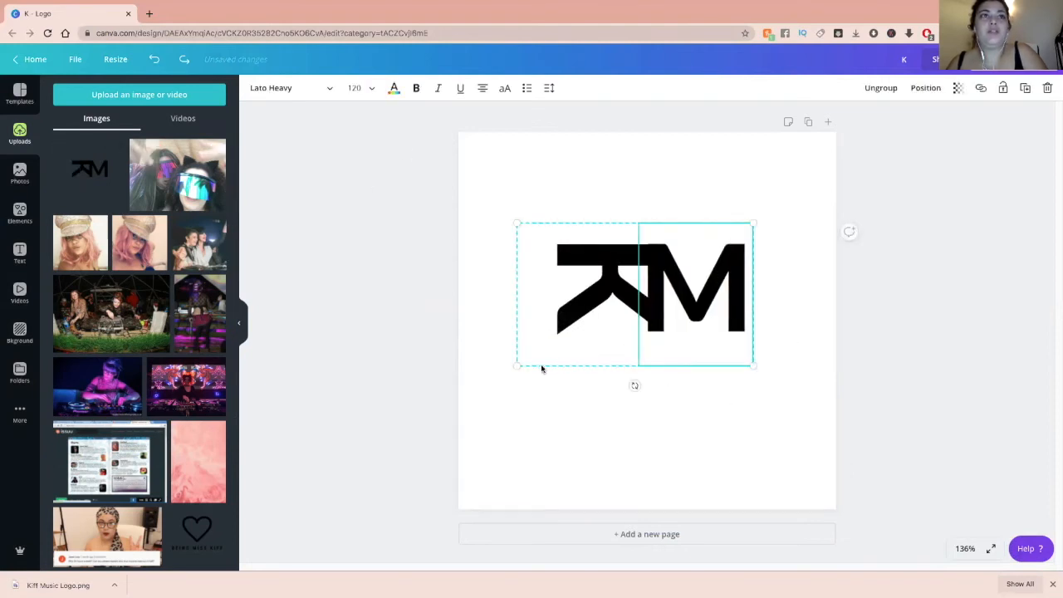
drag(514, 364, 394, 462)
drag(595, 373, 648, 348)
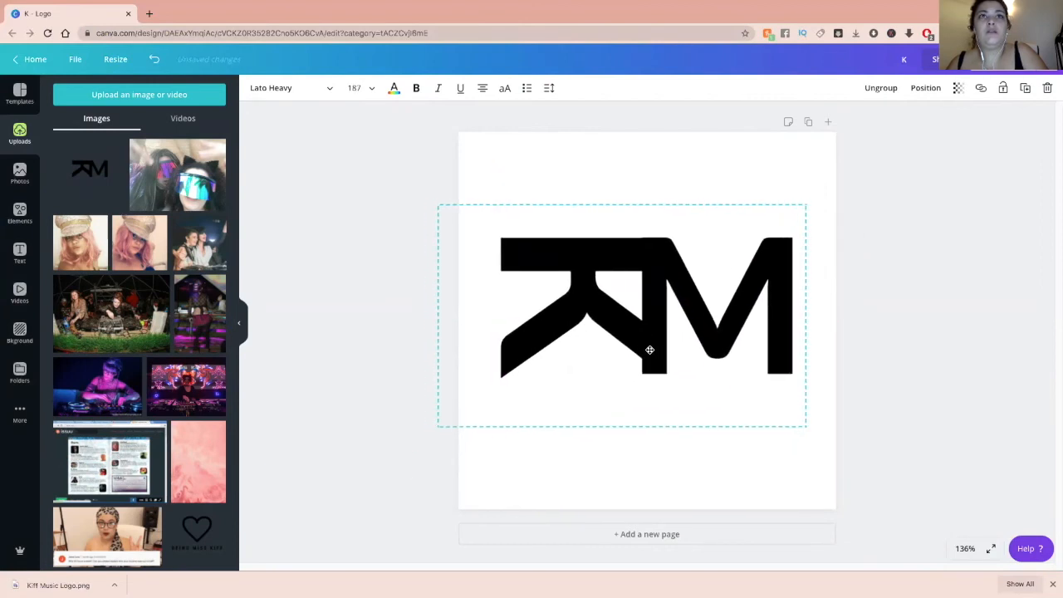
drag(437, 206, 417, 193)
drag(591, 311, 597, 301)
drag(423, 186, 372, 158)
drag(624, 254, 627, 276)
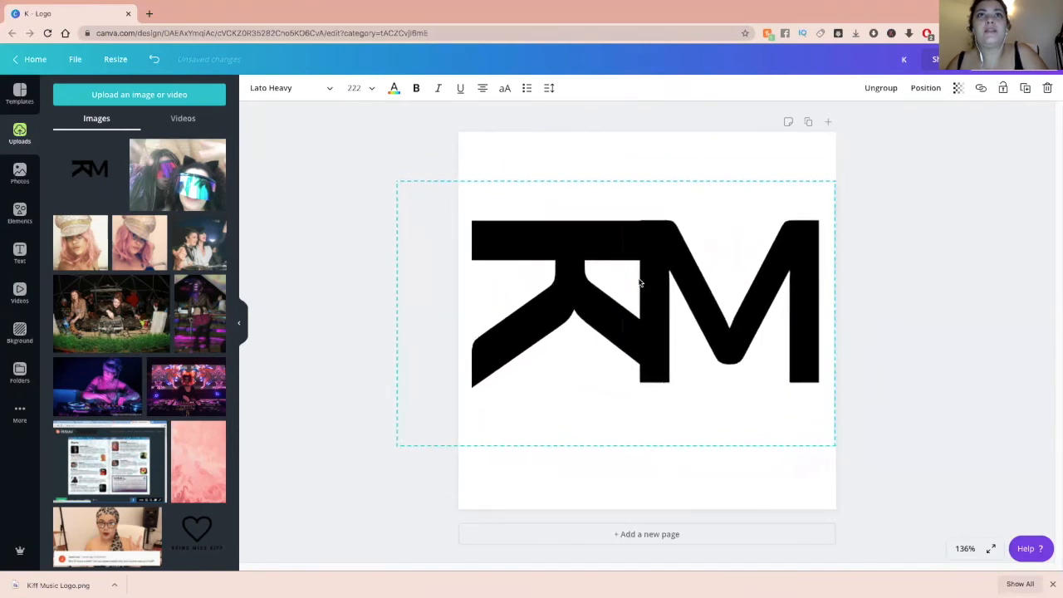
click(947, 374)
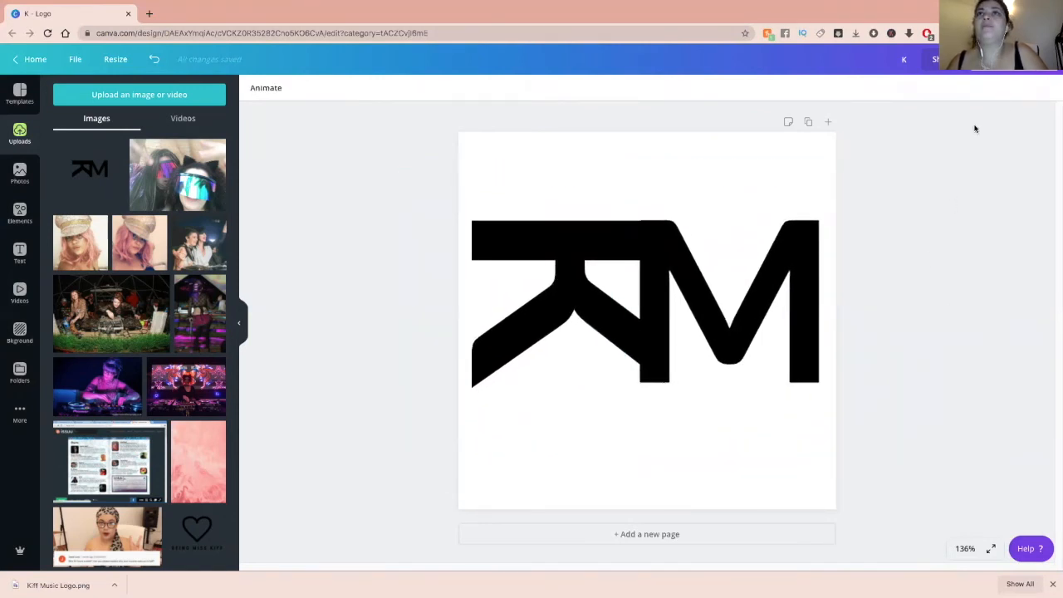
Download the enlarged monogram as a transparent PNG, replacing the existing Kiff Music Logo file, and add it to the image uploads.
click(988, 59)
click(911, 202)
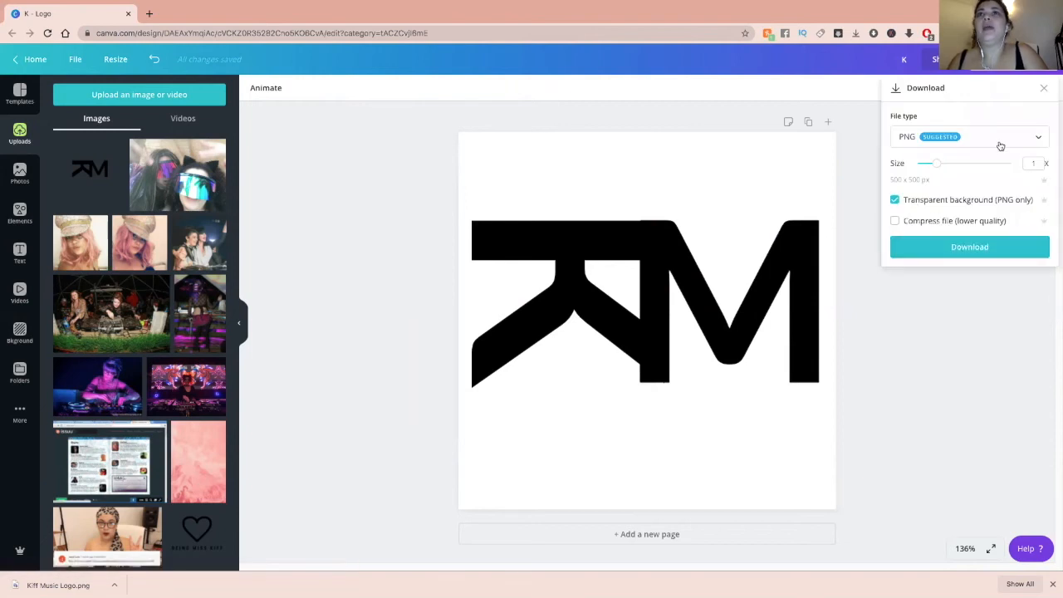
click(939, 244)
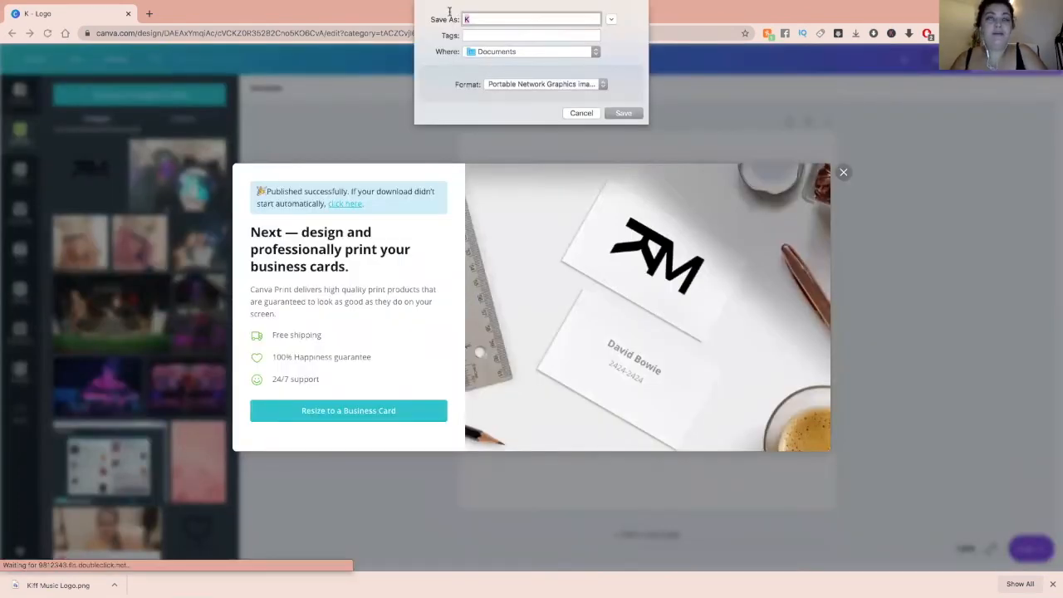
text(iff)
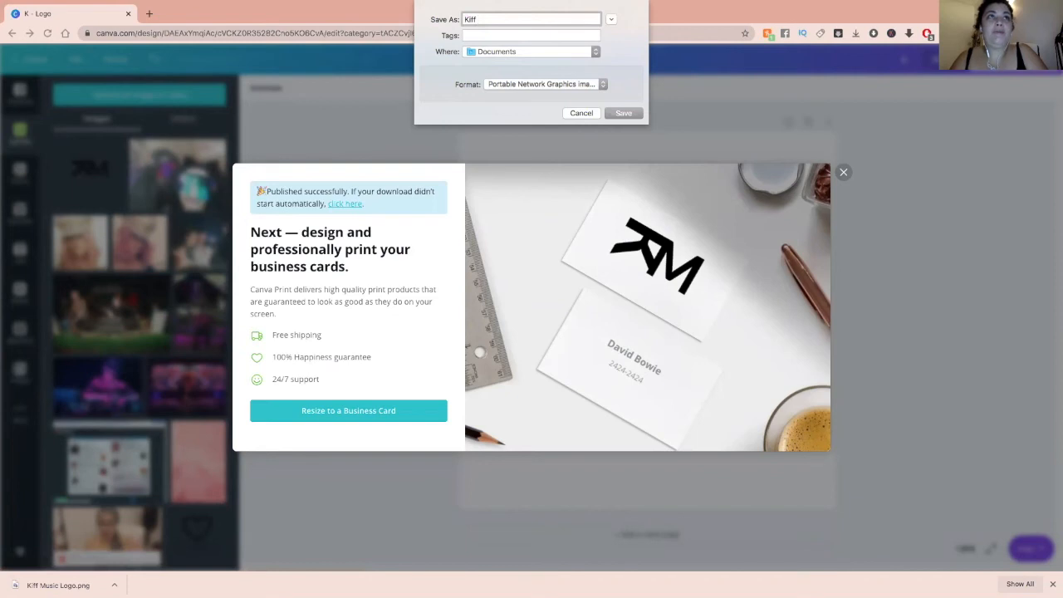
text( Music Logo)
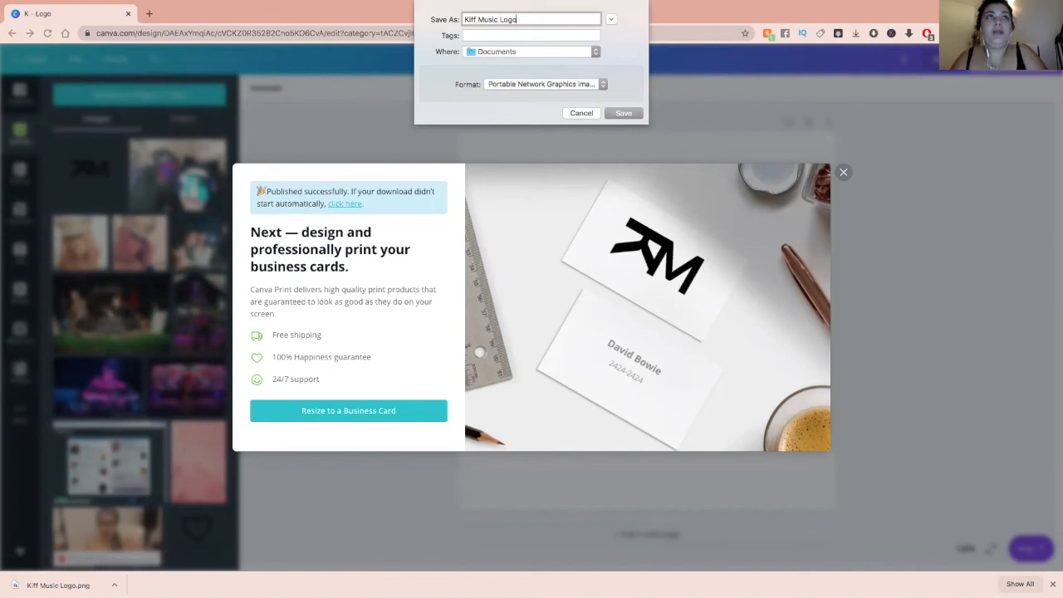
key(Return)
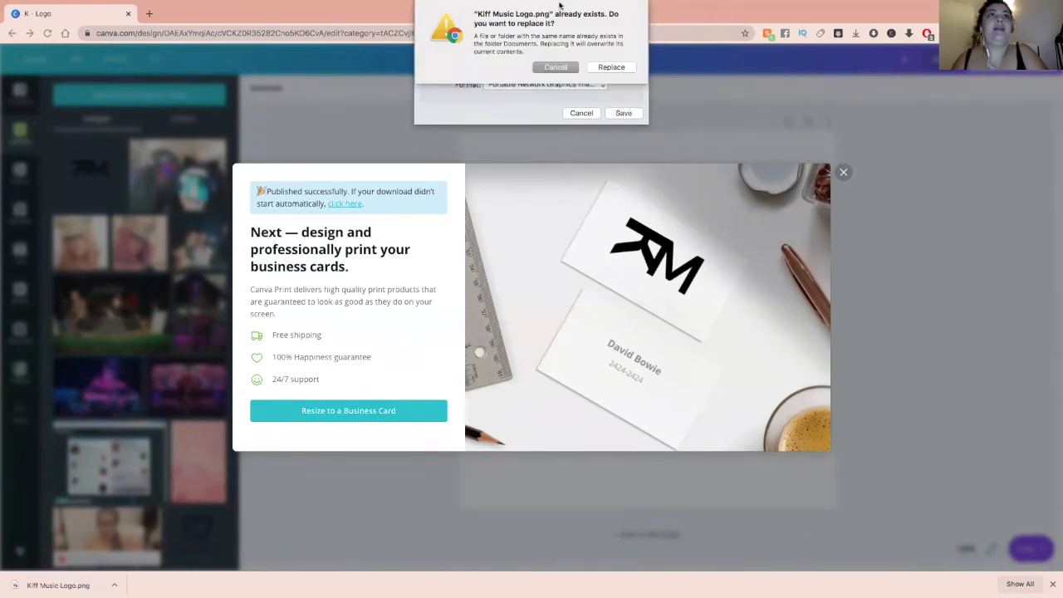
click(610, 68)
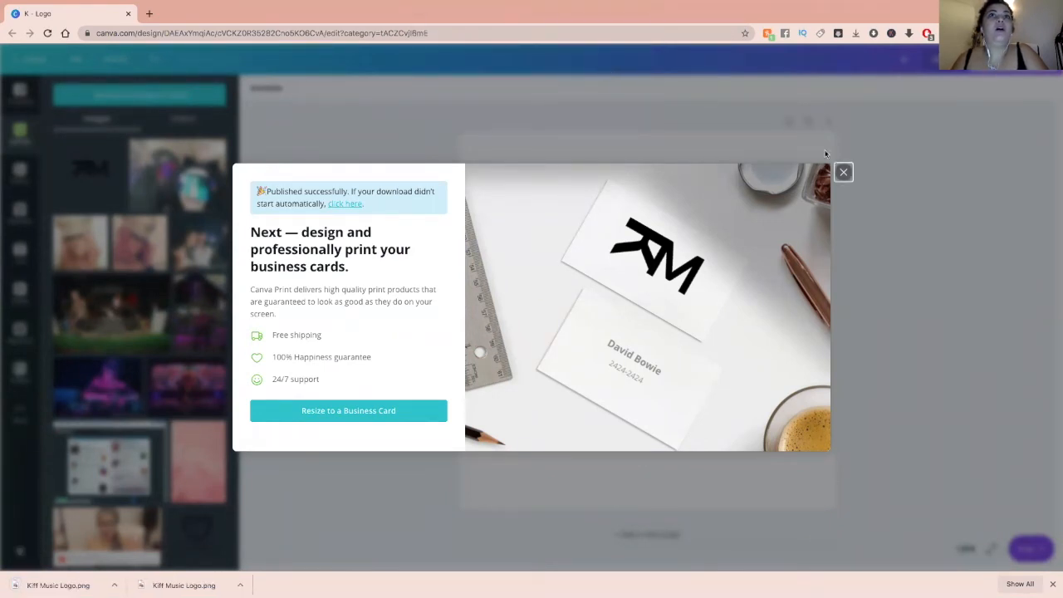
click(843, 172)
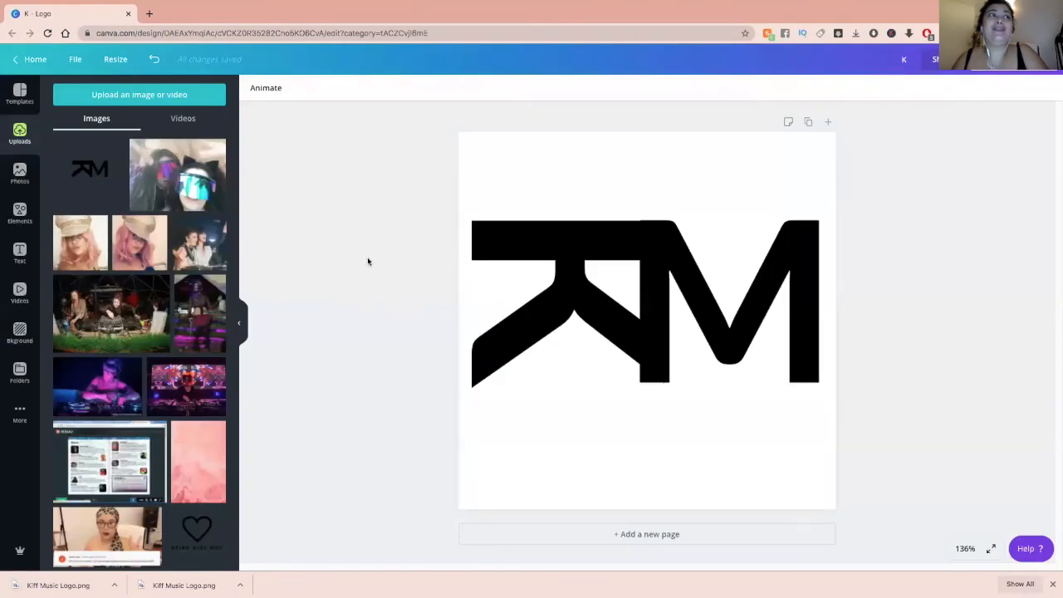
drag(58, 585, 93, 193)
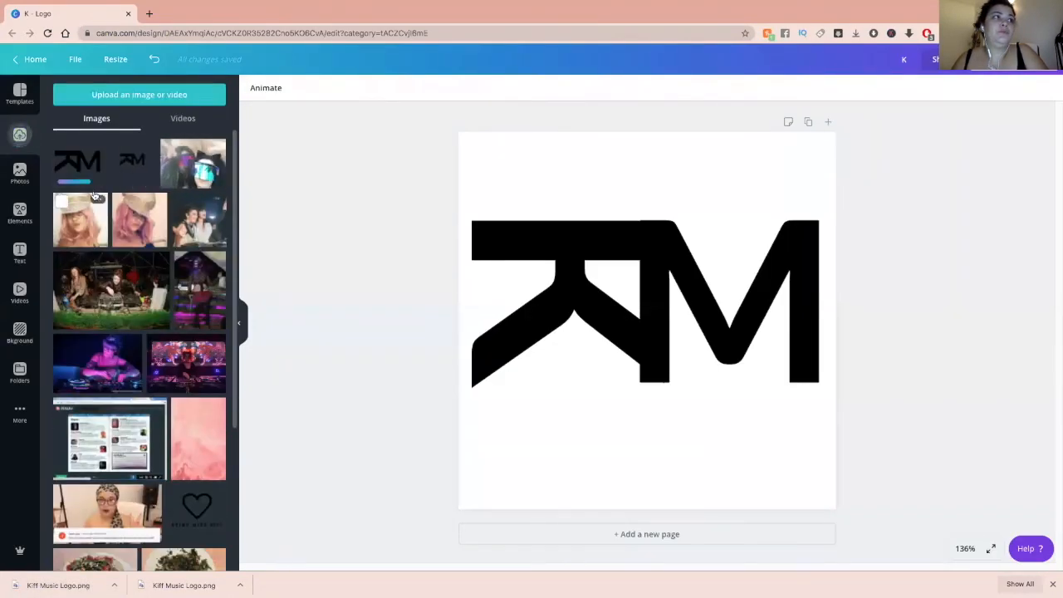
Delete both the K and M text letters from the page.
click(523, 284)
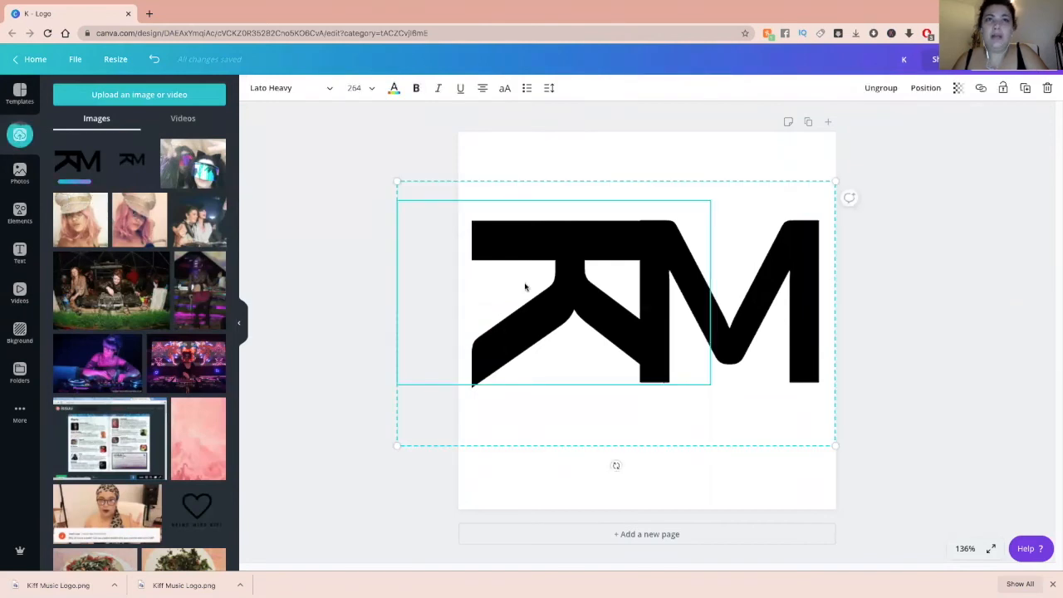
key(Delete)
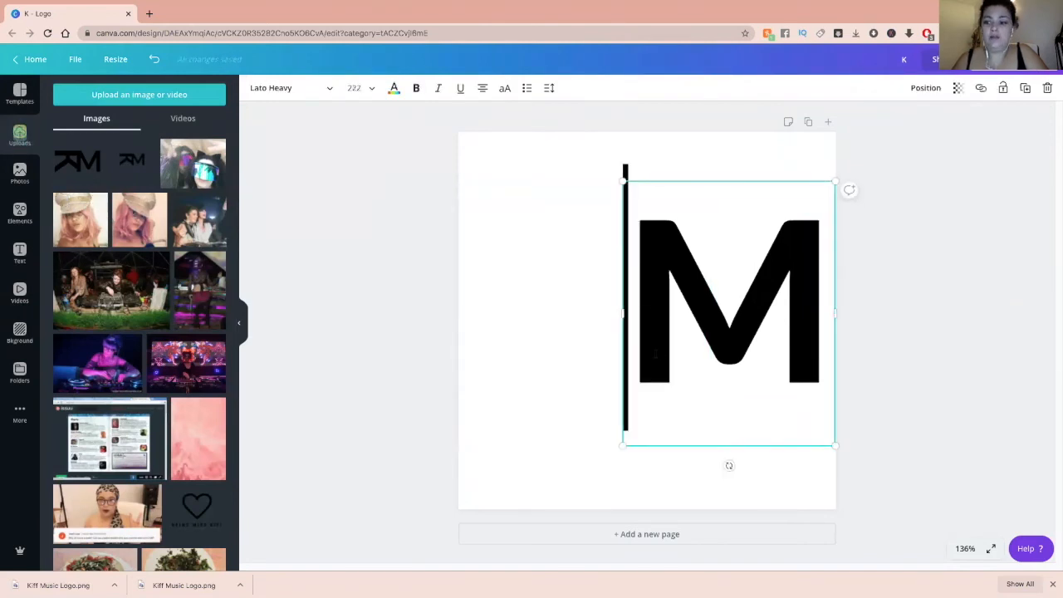
click(733, 405)
click(731, 408)
click(678, 336)
key(Escape)
click(733, 283)
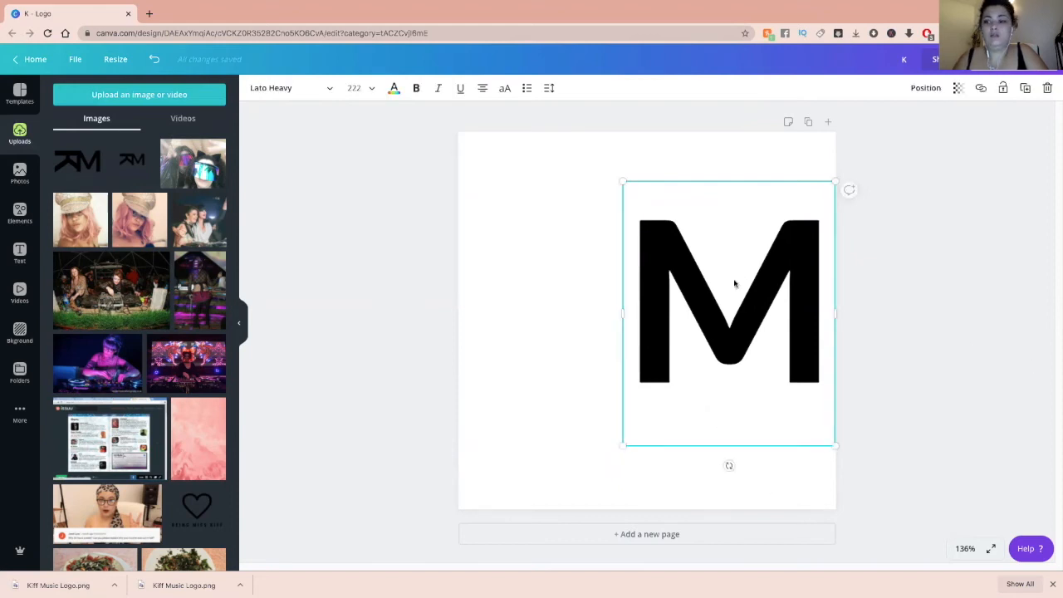
key(Delete)
Place the newly uploaded, larger KM PNG on the empty page and enlarge it around the centre.
click(62, 151)
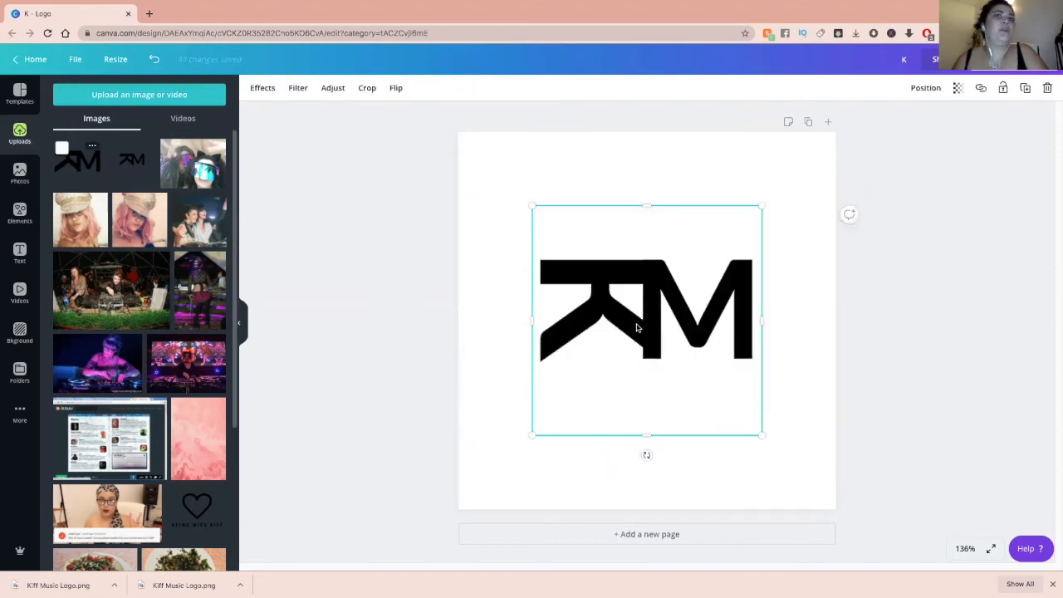
drag(534, 207, 436, 187)
drag(679, 297, 708, 307)
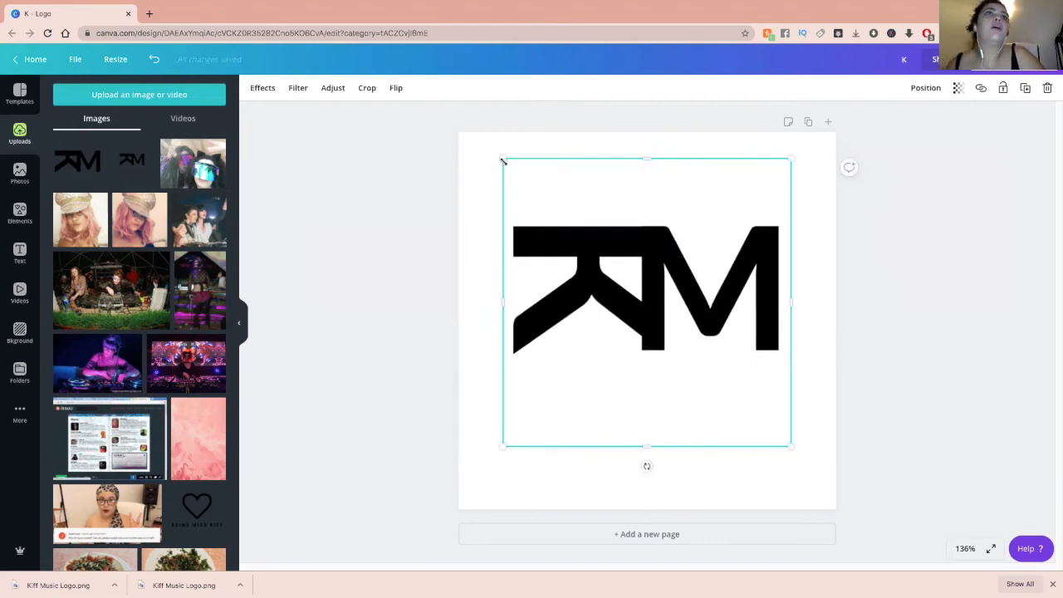
Try a smaller size for the placed KM PNG and undo the latest changes to it.
drag(576, 194, 546, 185)
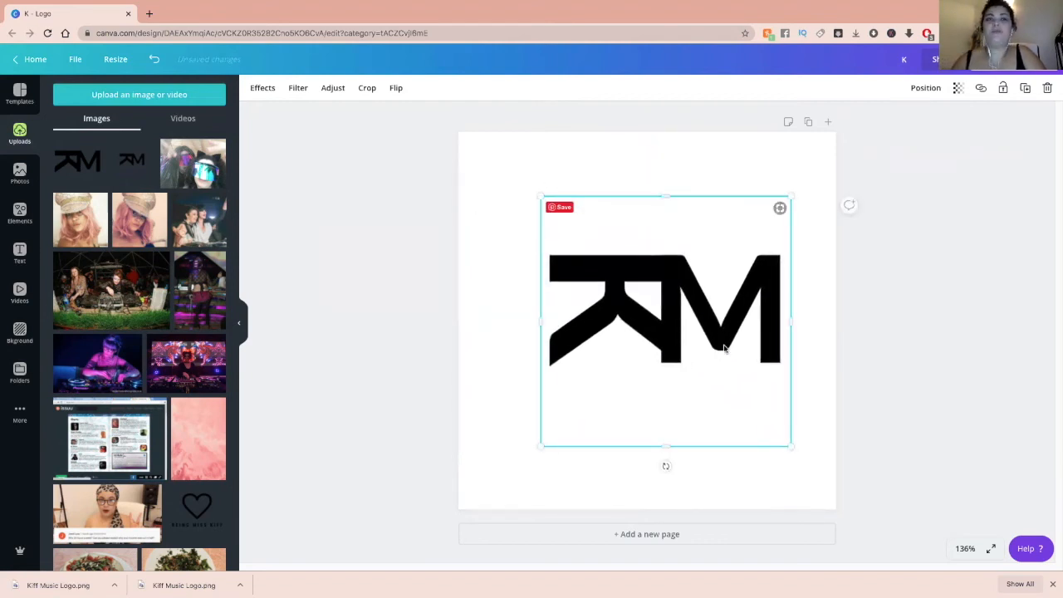
key(Delete)
key(ctrl+z)
key(ctrl+z)
key(ctrl+z)
key(ctrl+z)
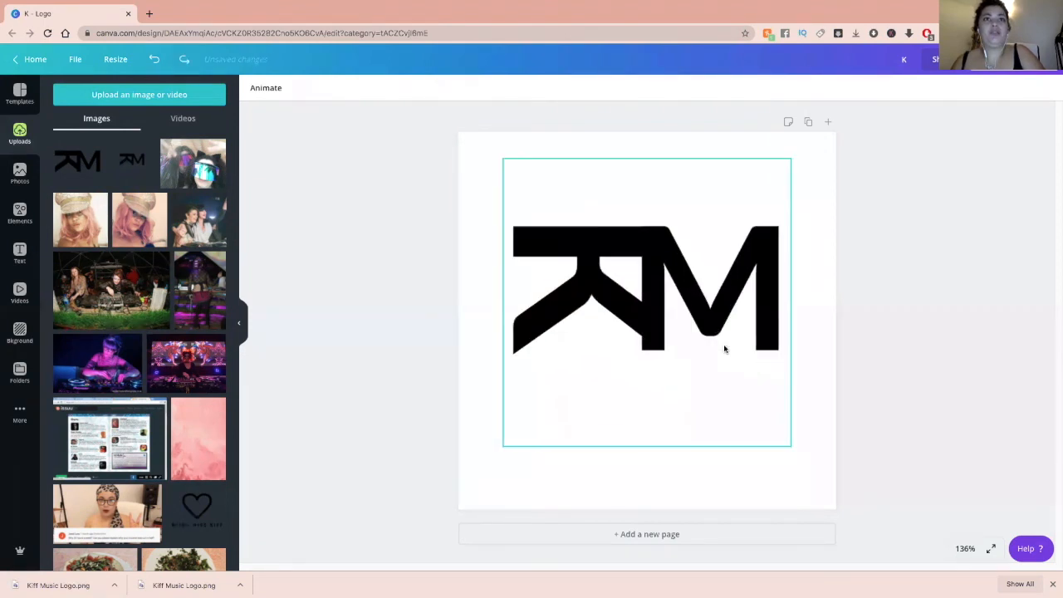
Undo the placement of the KM PNG and the deletion of the K and M text letters.
key(ctrl+z)
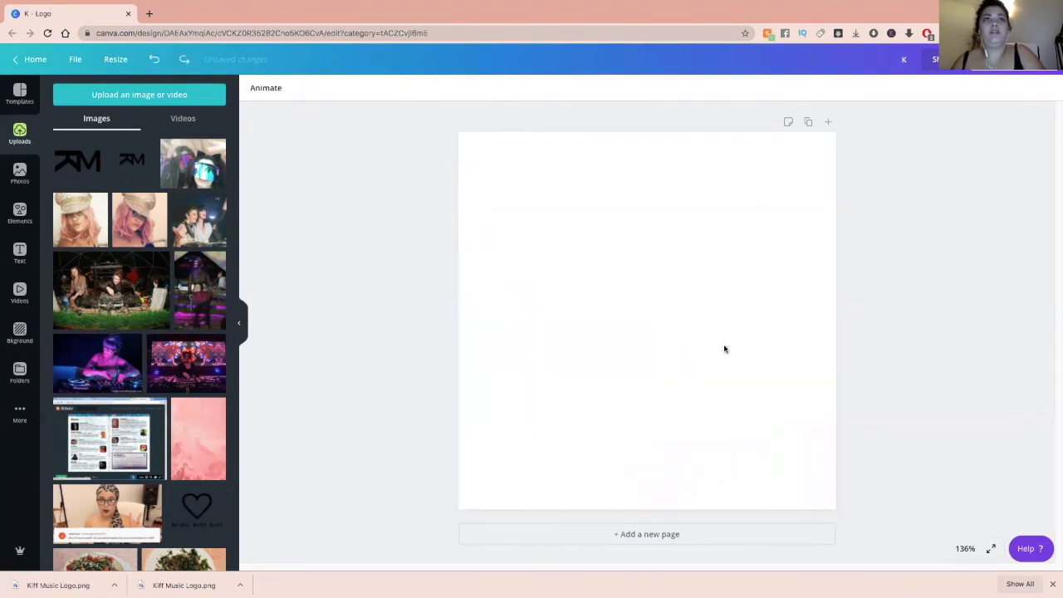
key(ctrl+z)
key(ctrl+z)
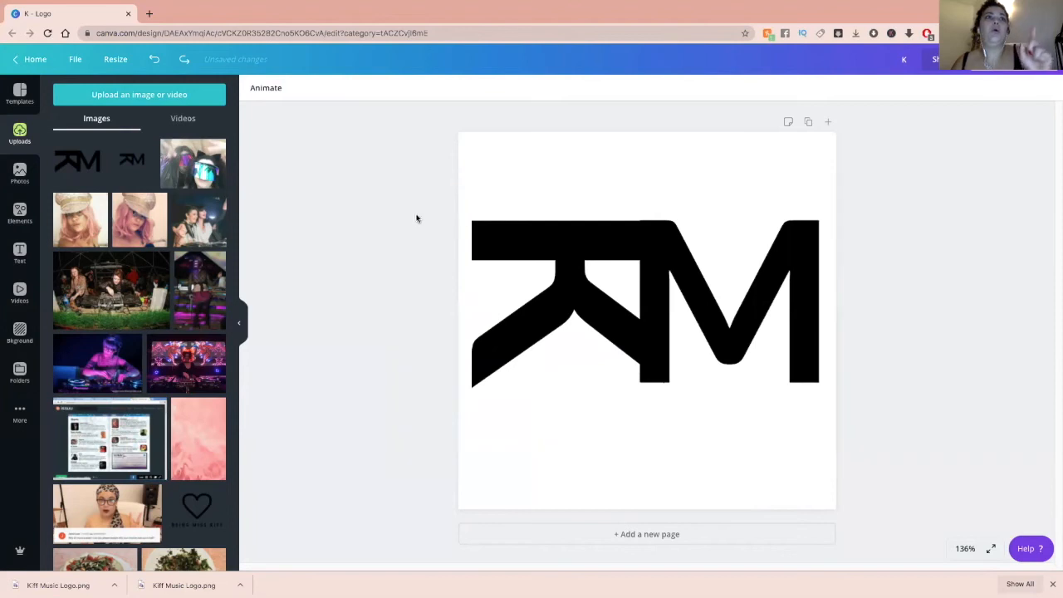
Shrink the grouped KM text monogram and move it toward the middle of the page.
click(595, 289)
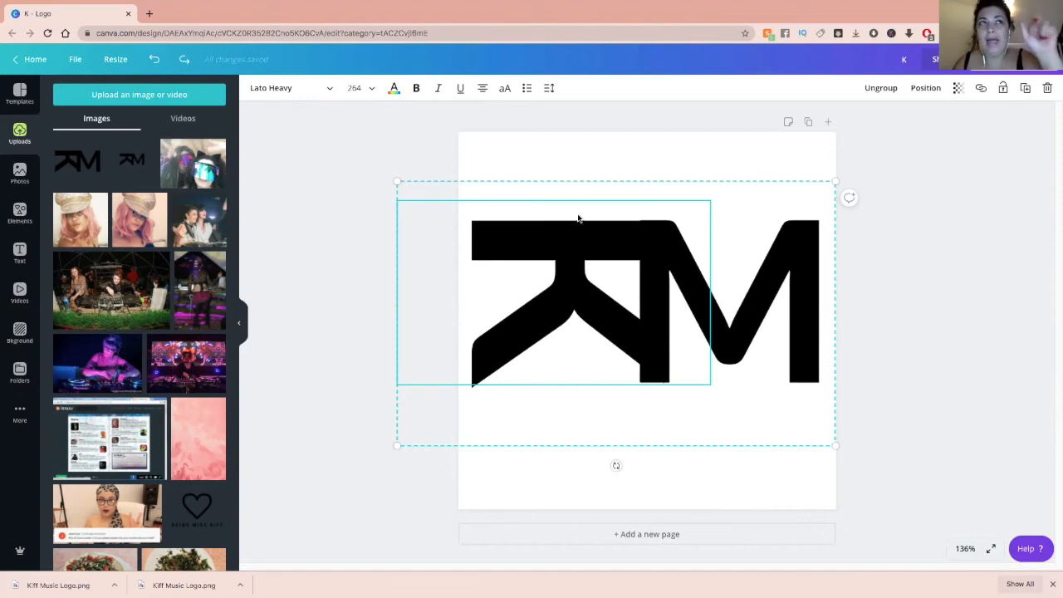
drag(395, 181, 576, 235)
drag(686, 308, 680, 293)
click(681, 295)
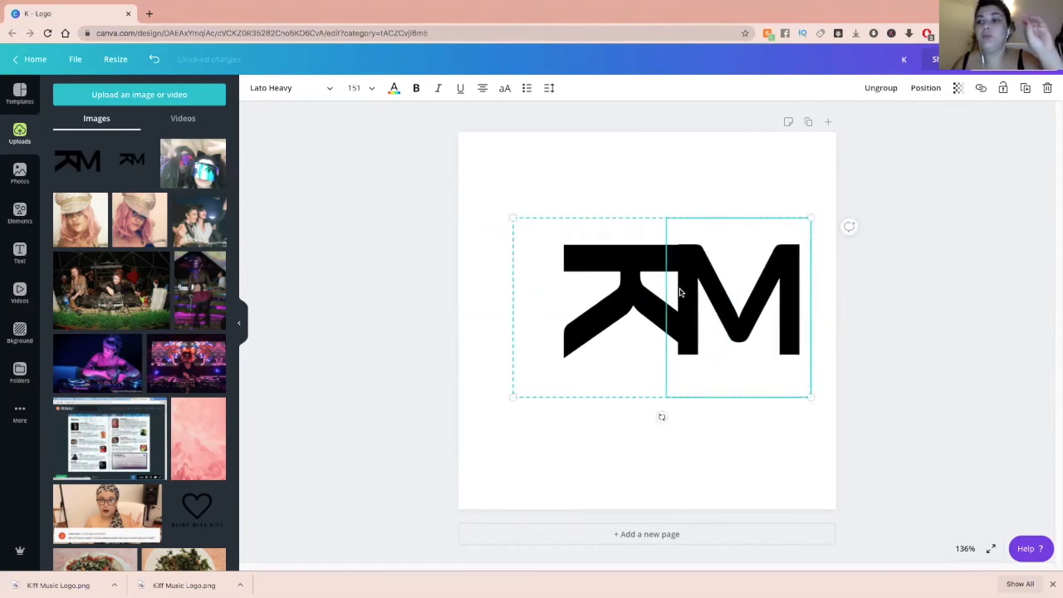
drag(669, 293, 646, 276)
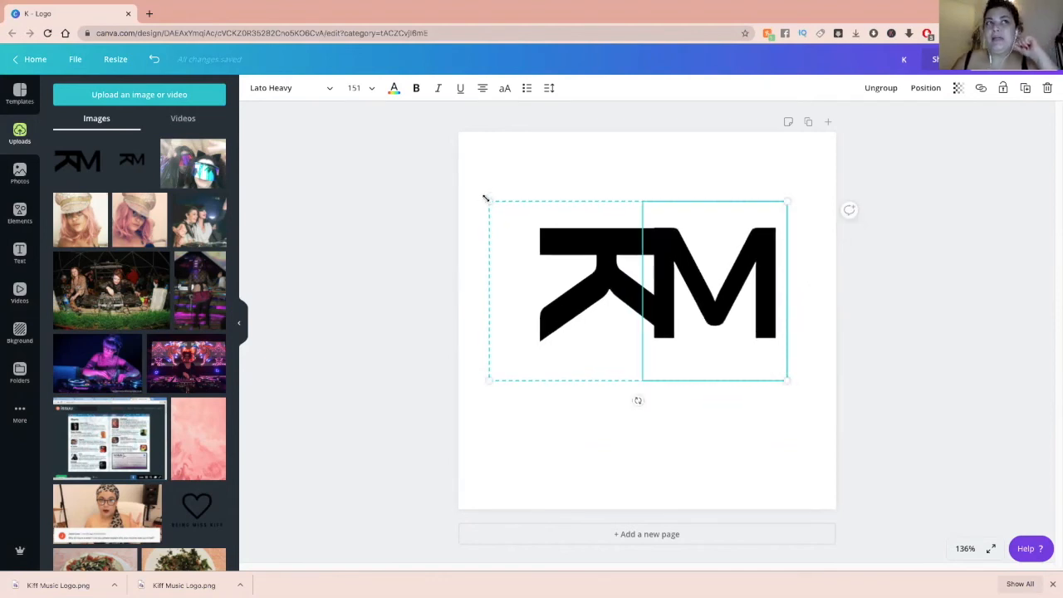
drag(508, 211, 515, 214)
drag(648, 332, 630, 331)
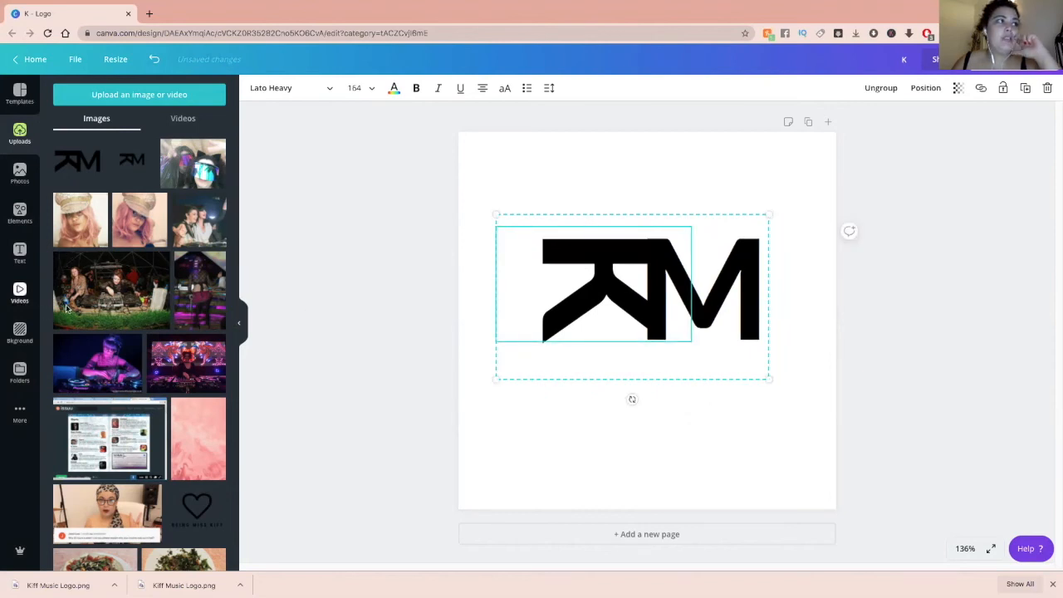
Browse the full Gradients collection in the elements library and add the striped pink-to-yellow blob to the page.
click(15, 209)
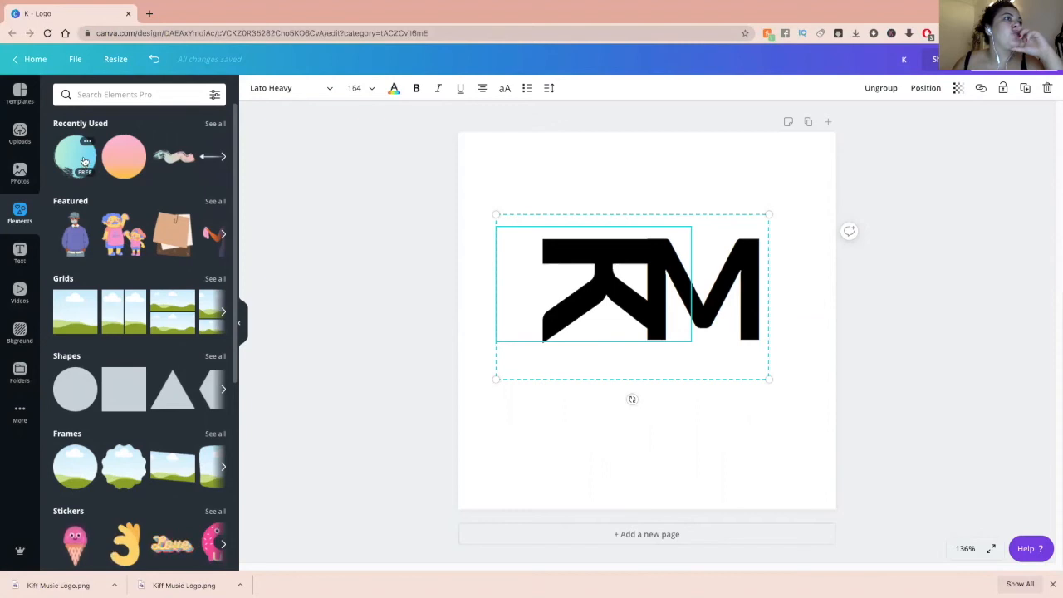
scroll(141, 322, down, 5)
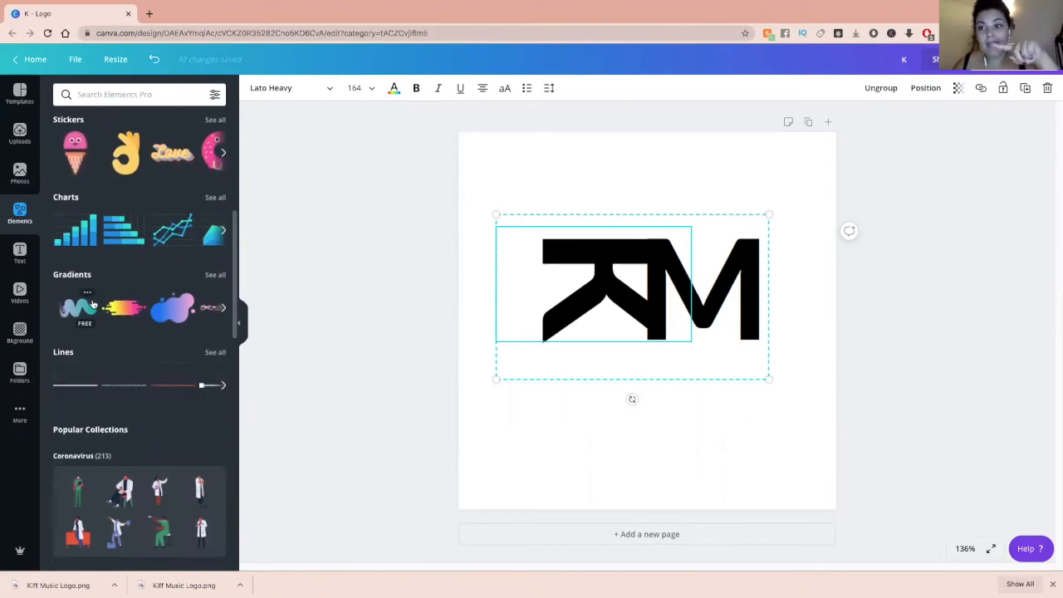
click(213, 275)
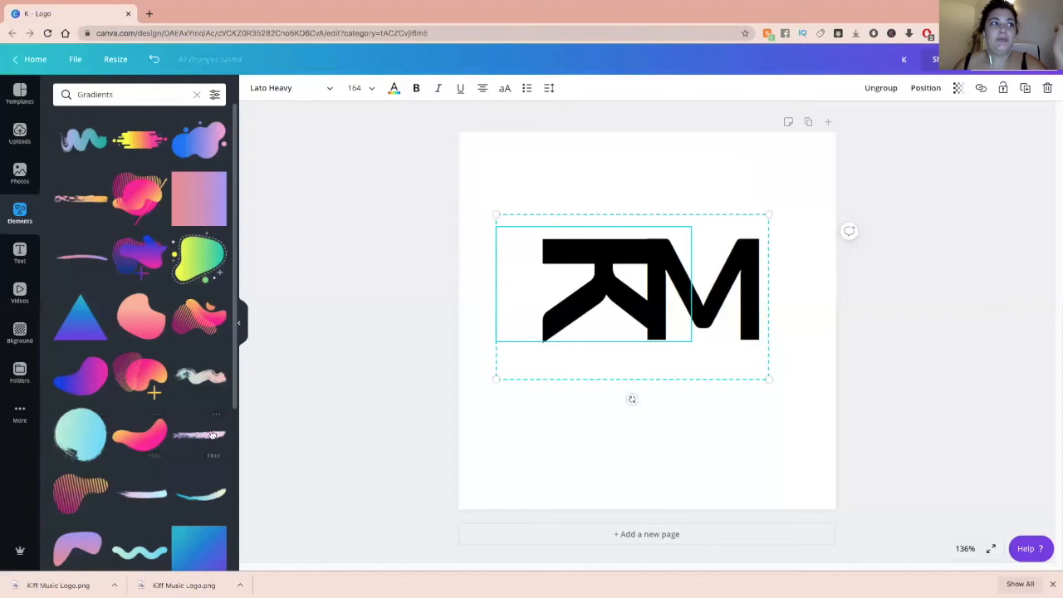
scroll(209, 427, down, 1)
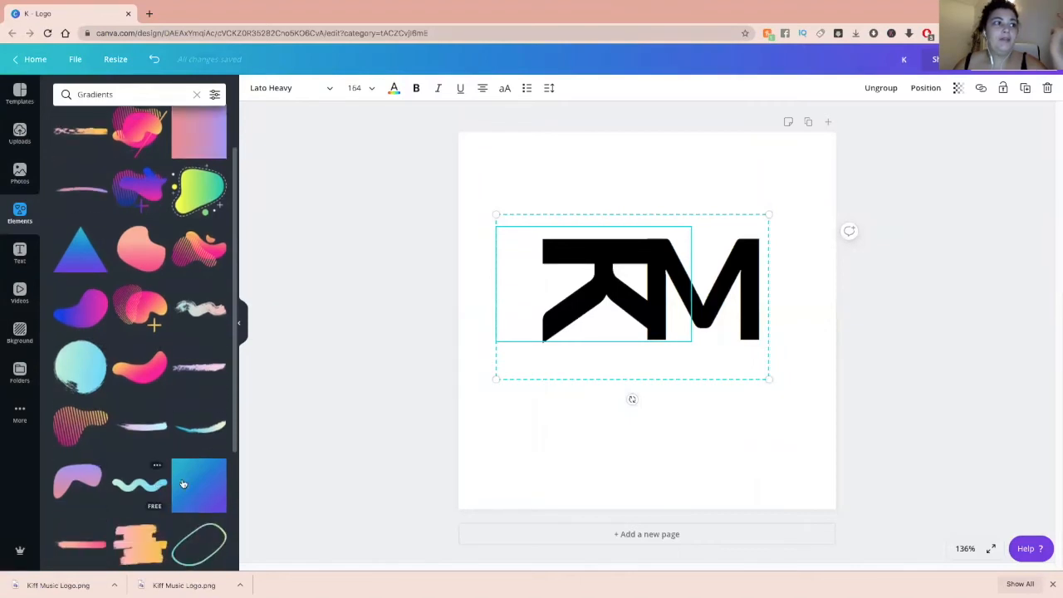
scroll(199, 484, down, 1)
scroll(196, 484, down, 1)
scroll(196, 484, up, 2)
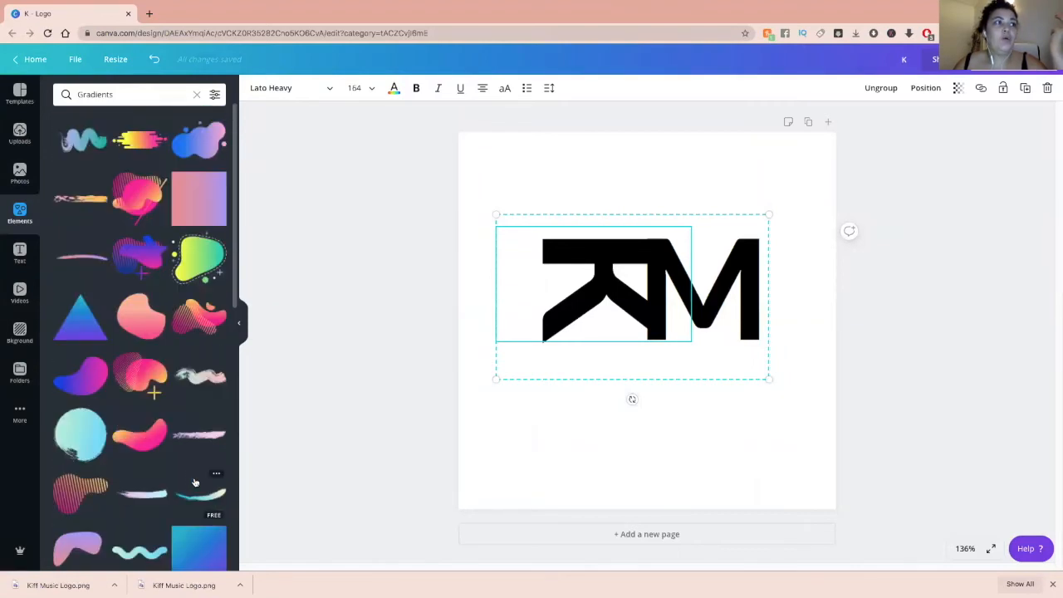
click(95, 495)
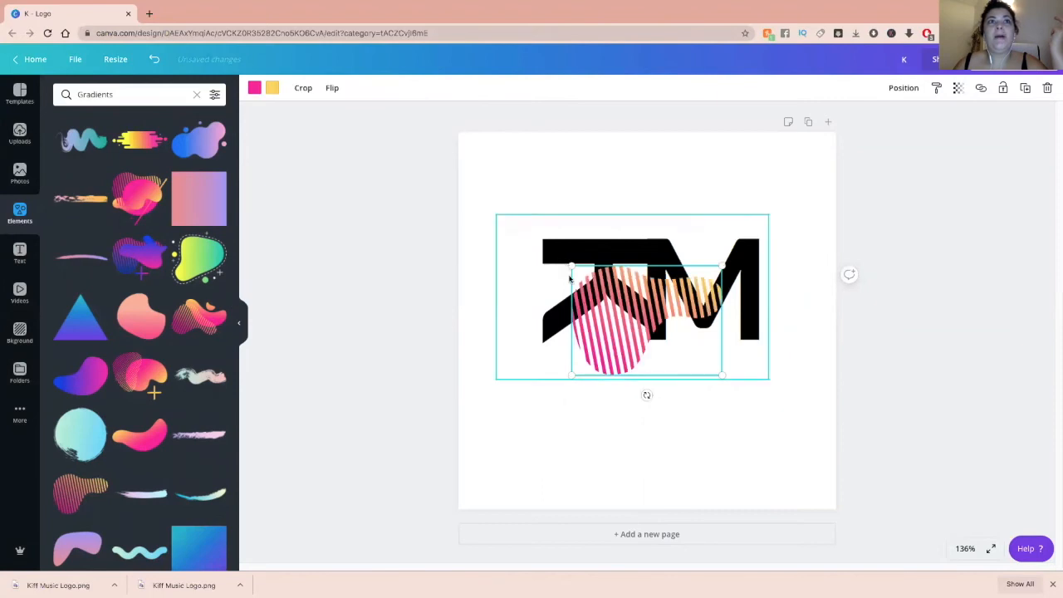
Enlarge the striped blob to span the monogram and send it backward behind the letters.
drag(571, 266, 436, 168)
drag(561, 276, 636, 298)
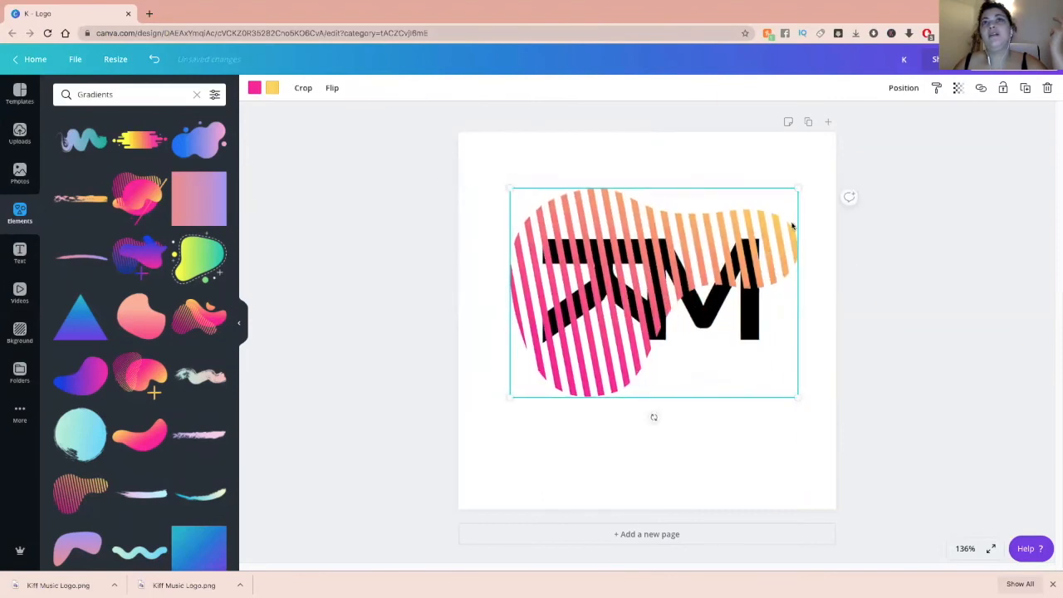
click(902, 88)
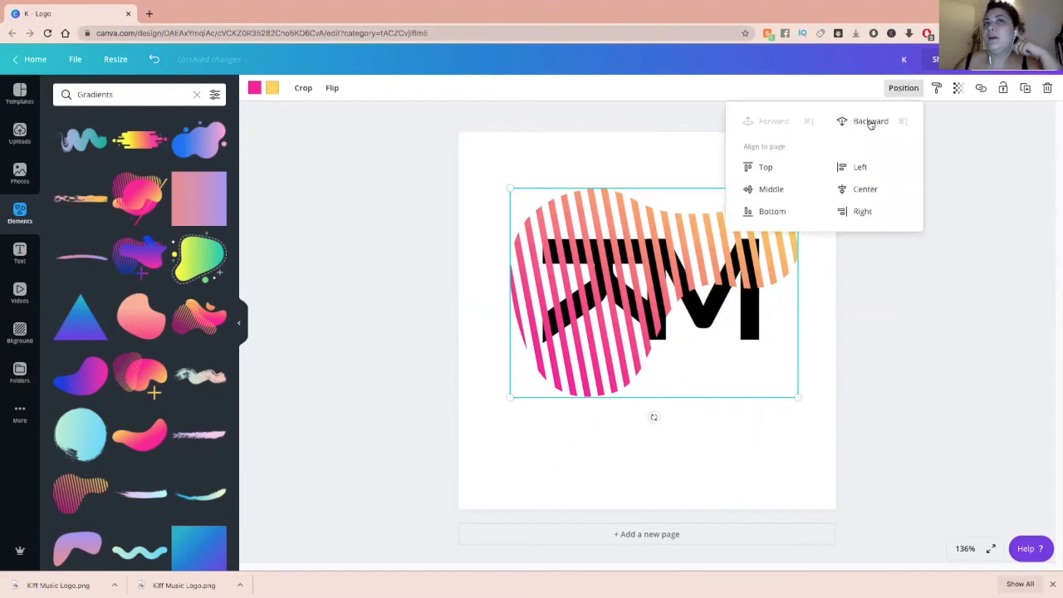
click(870, 122)
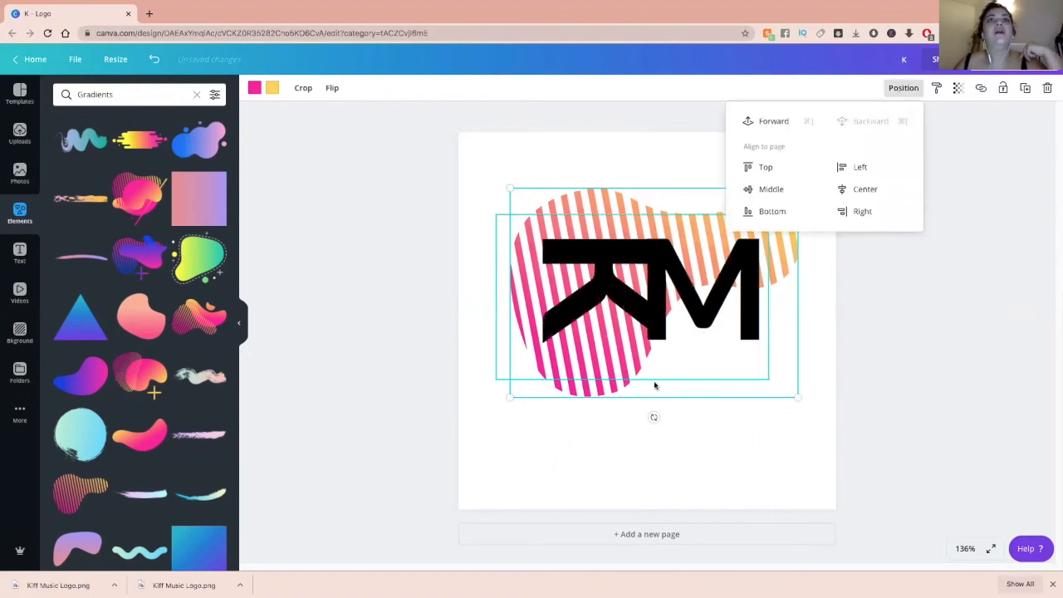
Rotate the striped blob so its pink end lies behind the M and reposition it around the monogram.
drag(654, 417, 575, 167)
drag(651, 167, 709, 216)
drag(702, 419, 694, 395)
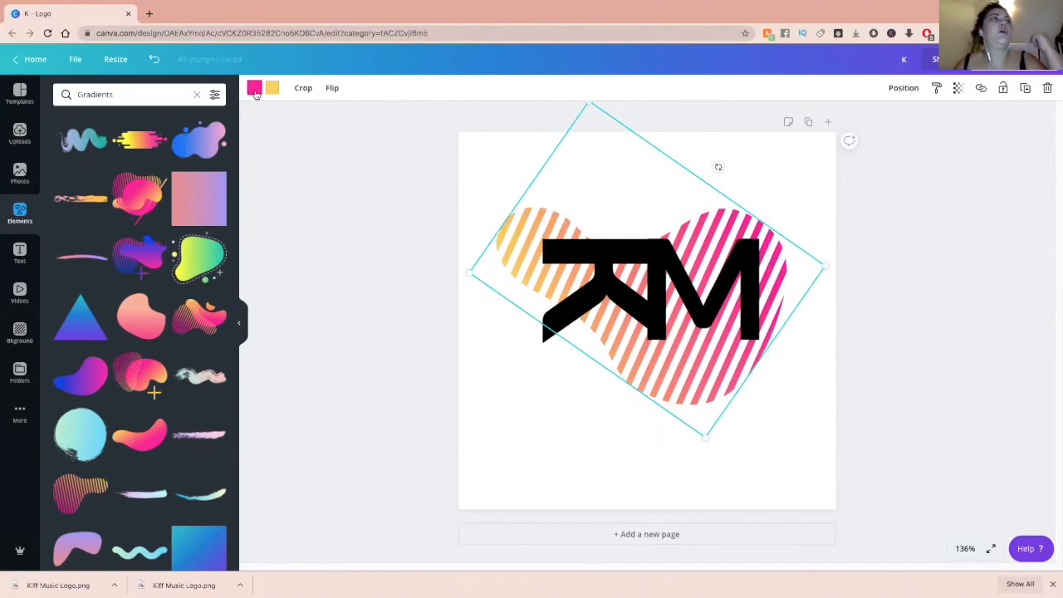
Recolour the striped blob's gradient, replacing pink with the brand black and yellow with the brand pink.
click(254, 91)
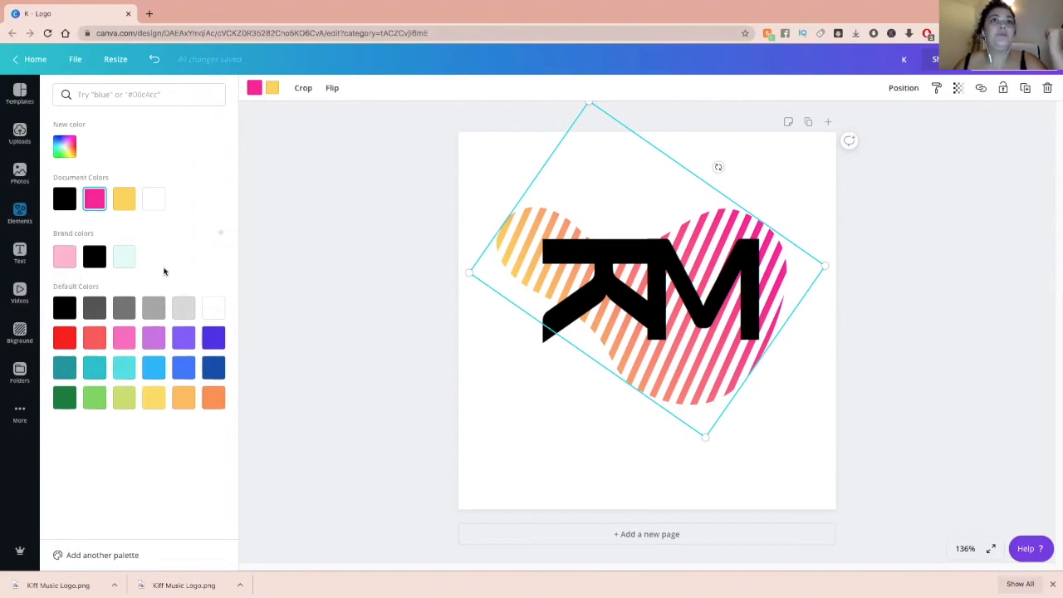
click(94, 258)
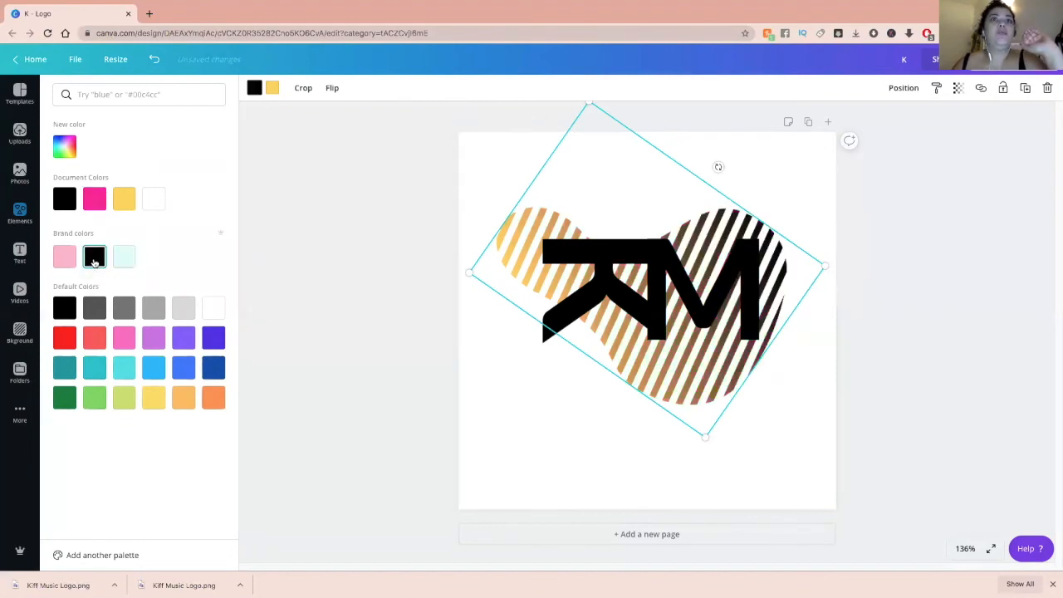
click(65, 258)
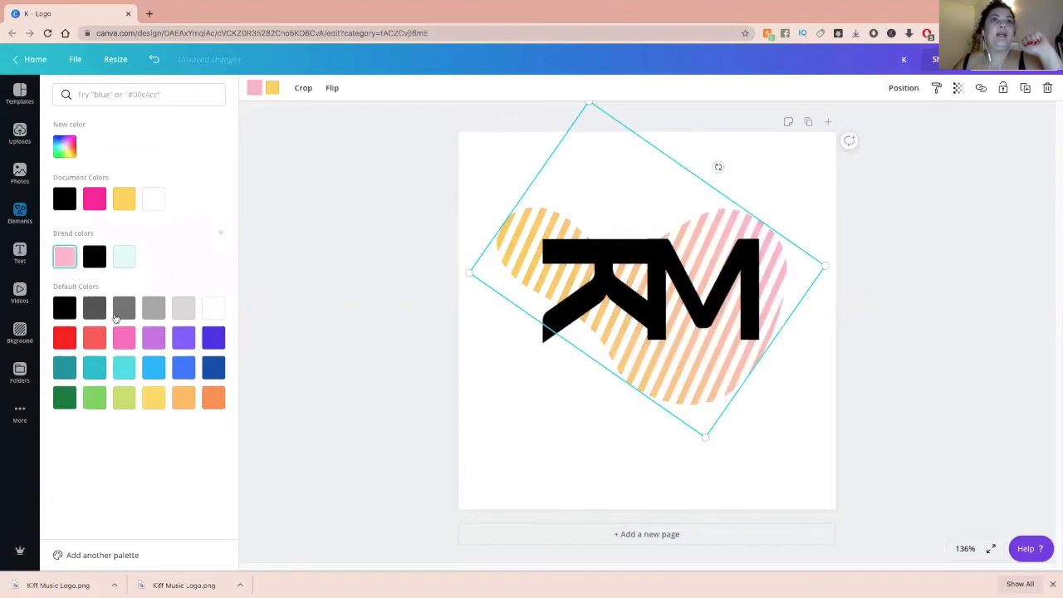
click(93, 258)
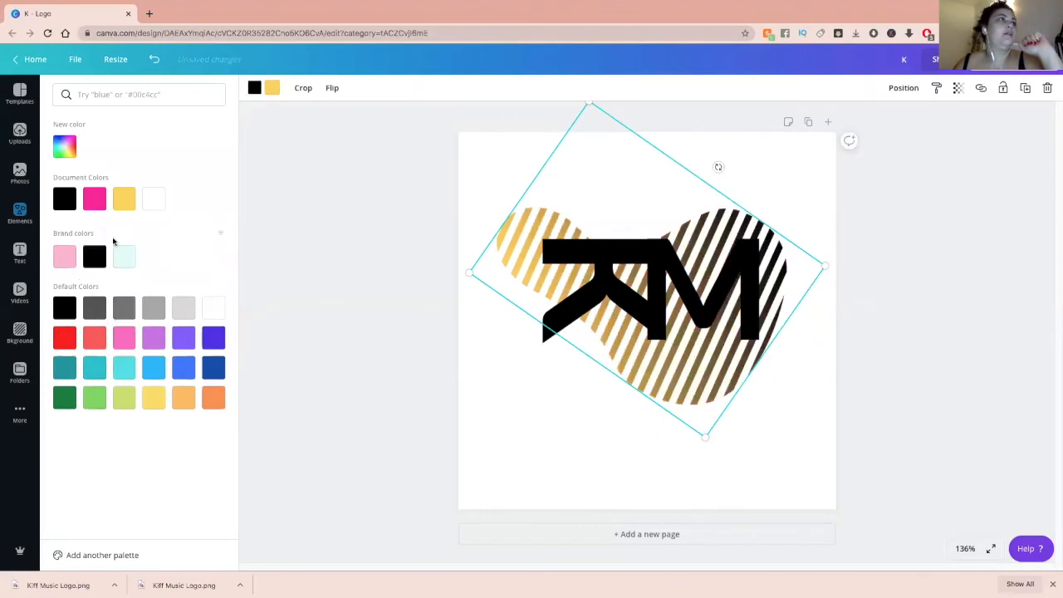
click(66, 257)
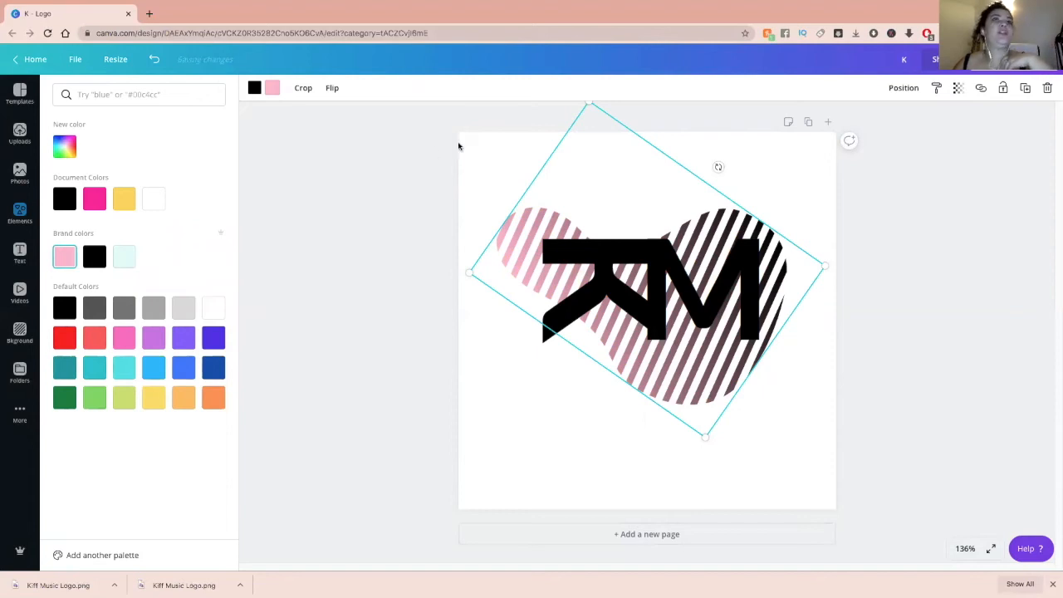
Try a slightly larger size for the recoloured striped blob and delete it from the page.
drag(588, 104, 576, 75)
mouse_move(538, 224)
mouse_down()
mouse_move(514, 251)
mouse_move(545, 218)
mouse_up()
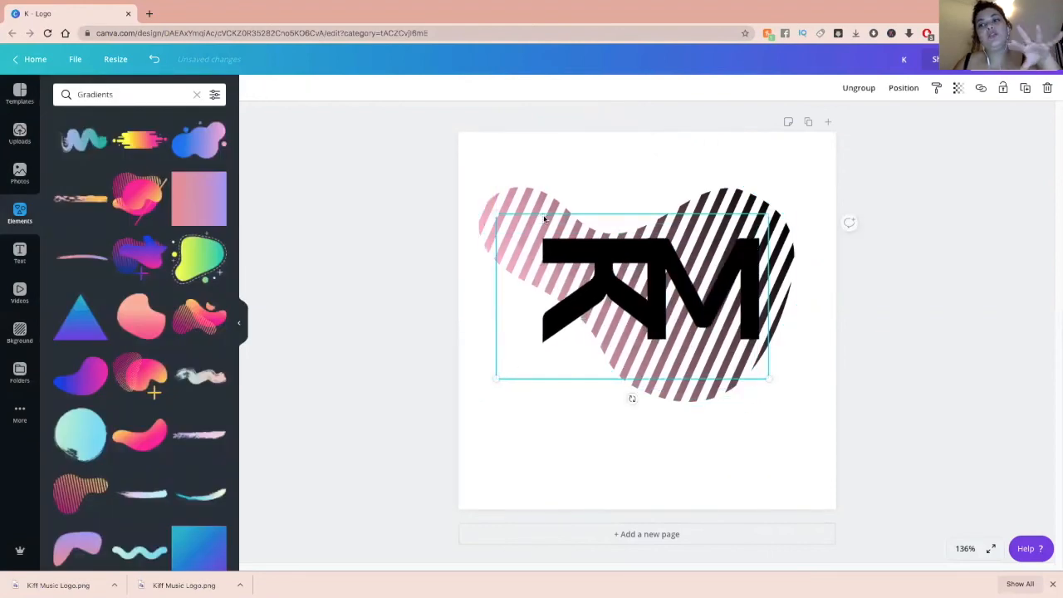
click(522, 181)
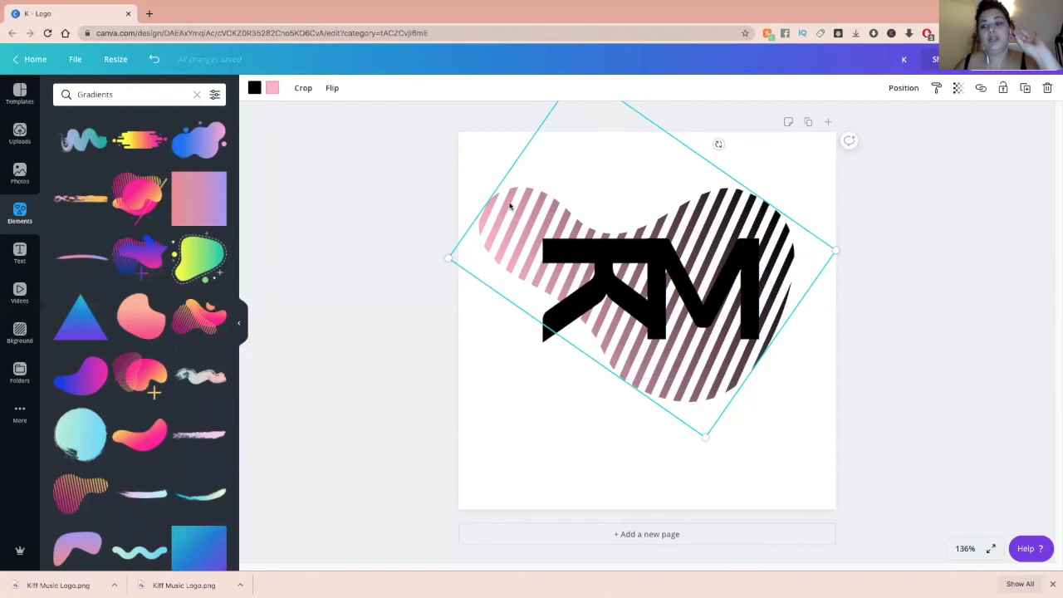
key(Delete)
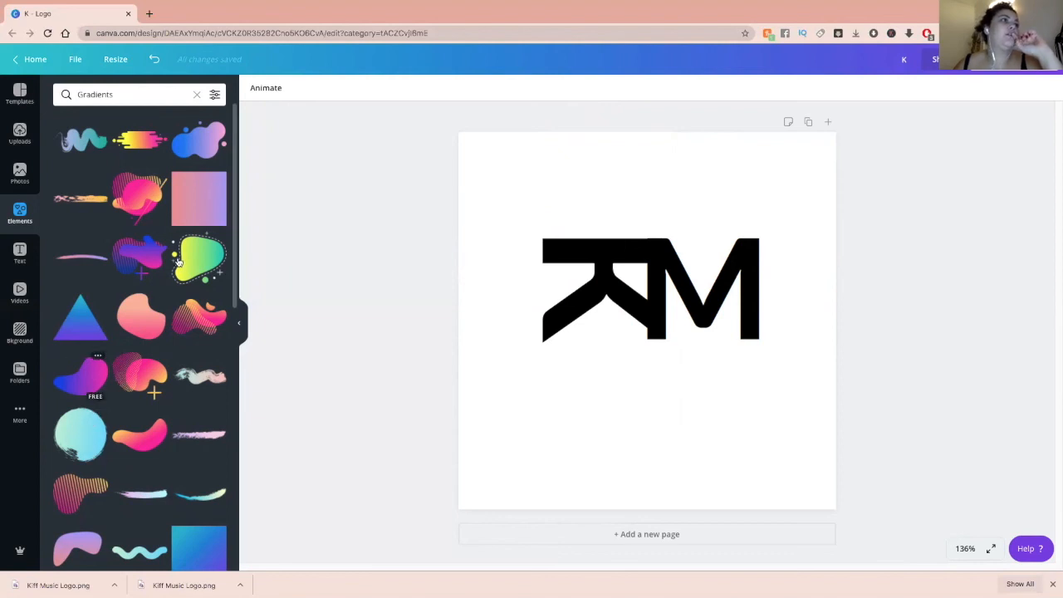
Add the solid blue-to-purple gradient circle from the Gradients collection and enlarge it to cover the monogram.
scroll(177, 261, down, 5)
scroll(177, 262, down, 3)
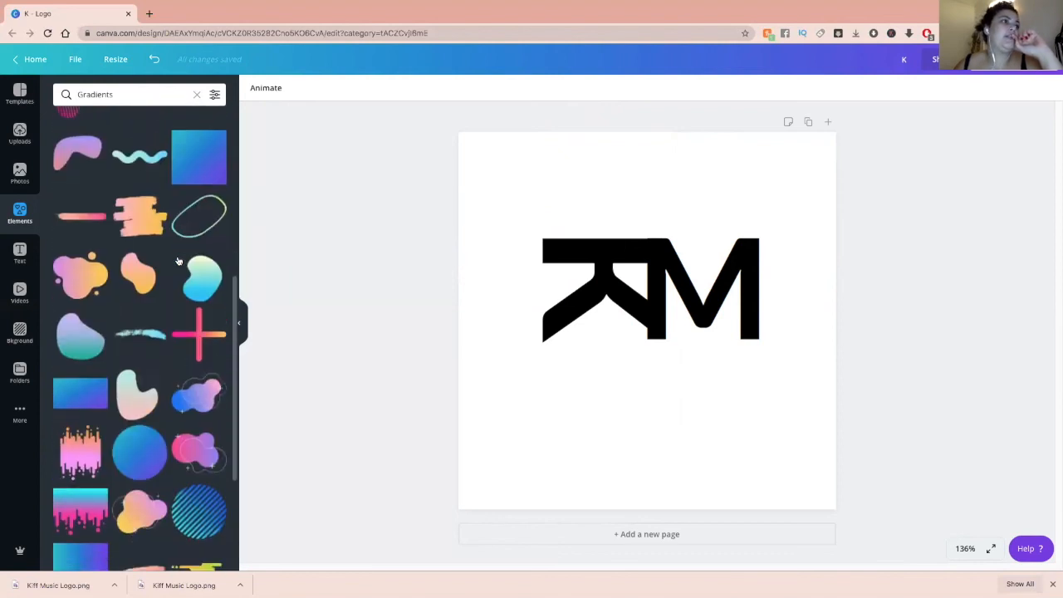
click(127, 429)
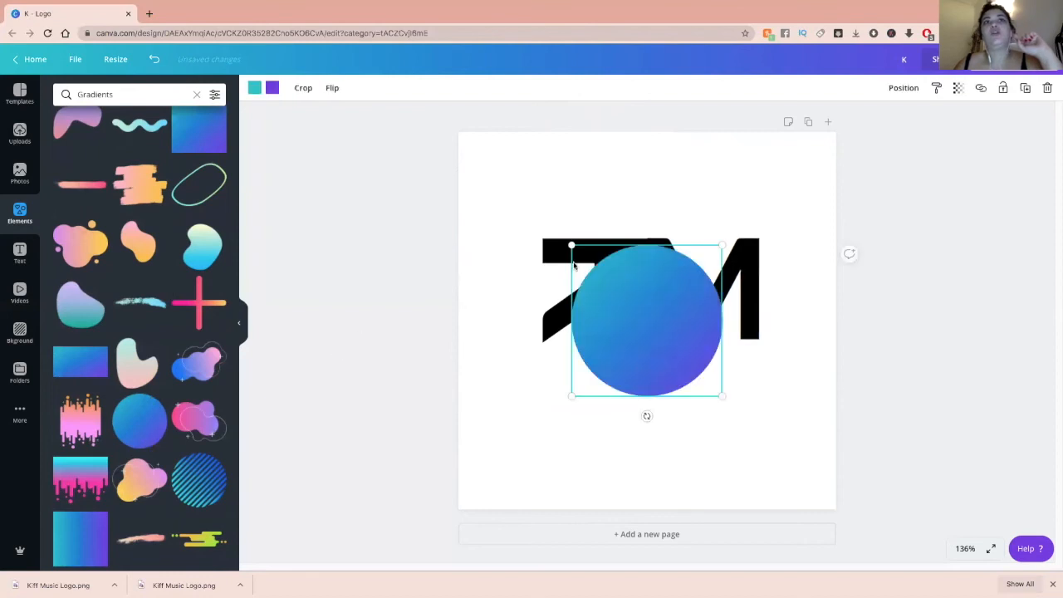
drag(566, 237, 422, 178)
drag(614, 332, 636, 323)
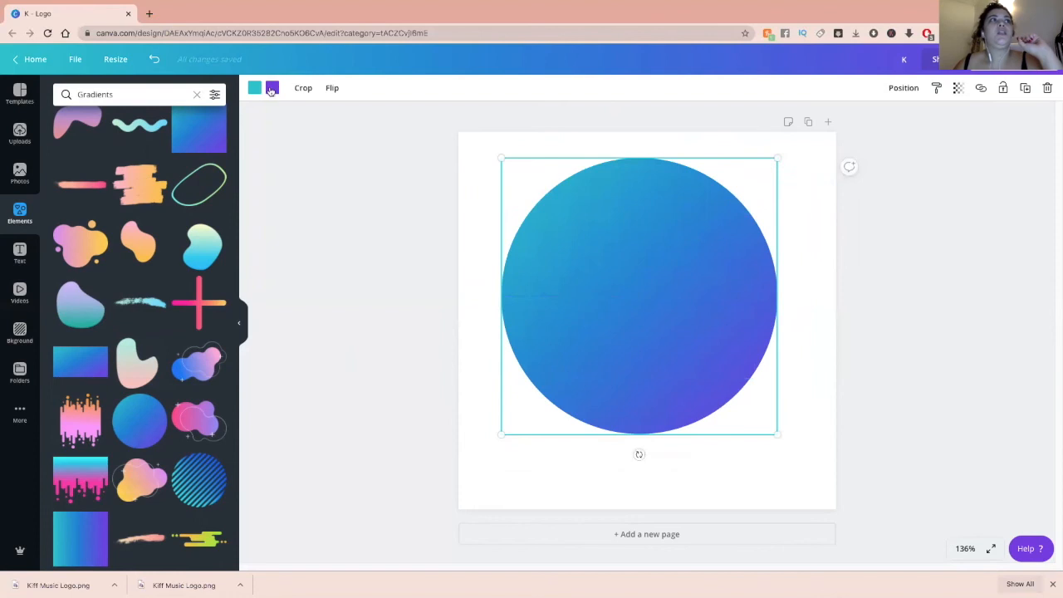
Recolour the circle's gradient, replacing purple with the brand pink and teal with the brand black.
click(271, 88)
click(63, 256)
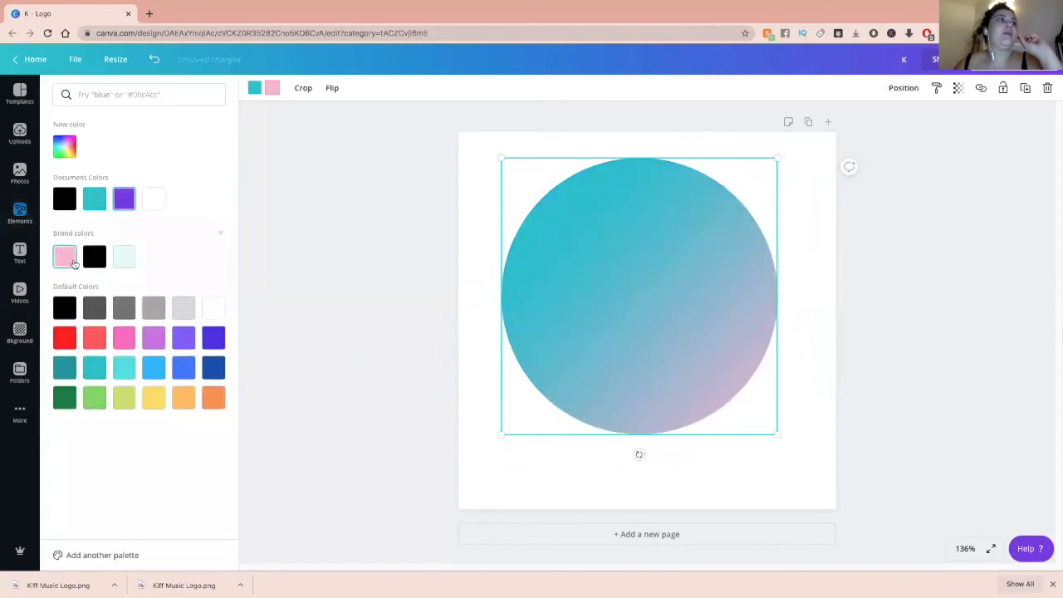
click(254, 88)
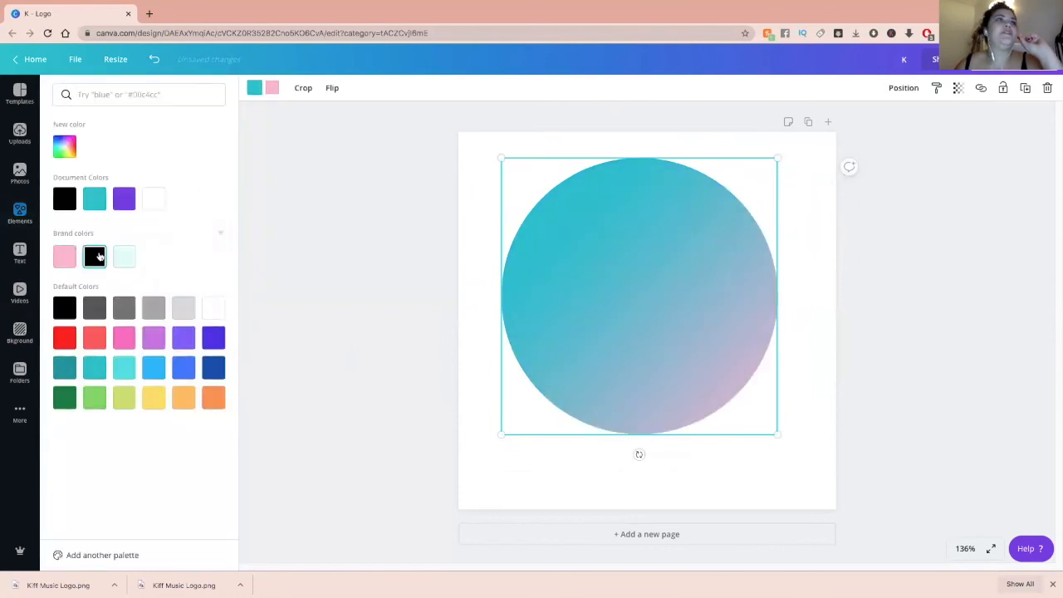
click(95, 256)
Send the gradient circle behind the KM letters and shift it slightly upward around them.
click(900, 87)
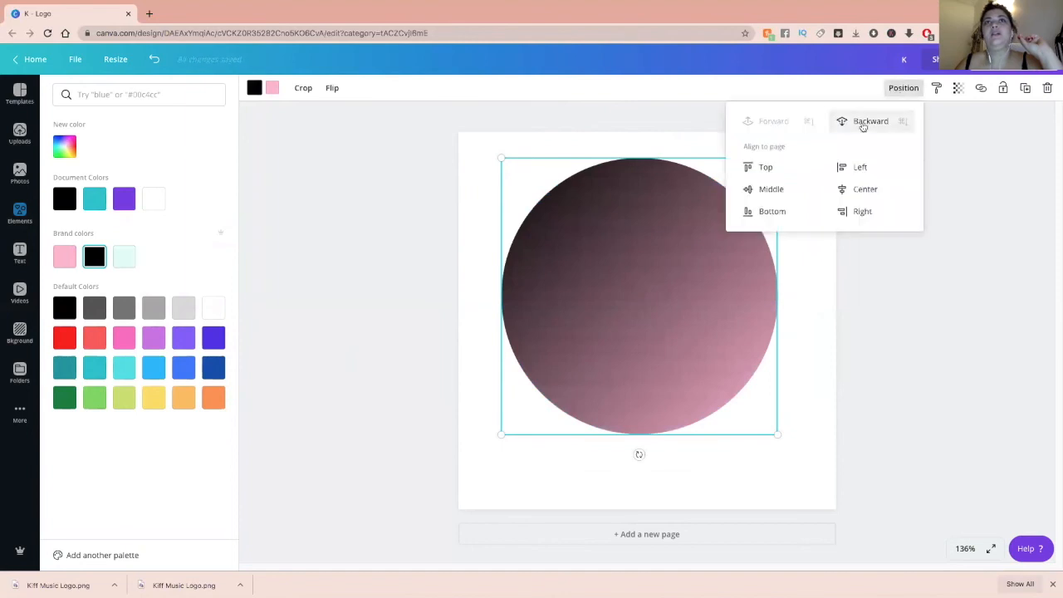
click(867, 121)
click(643, 182)
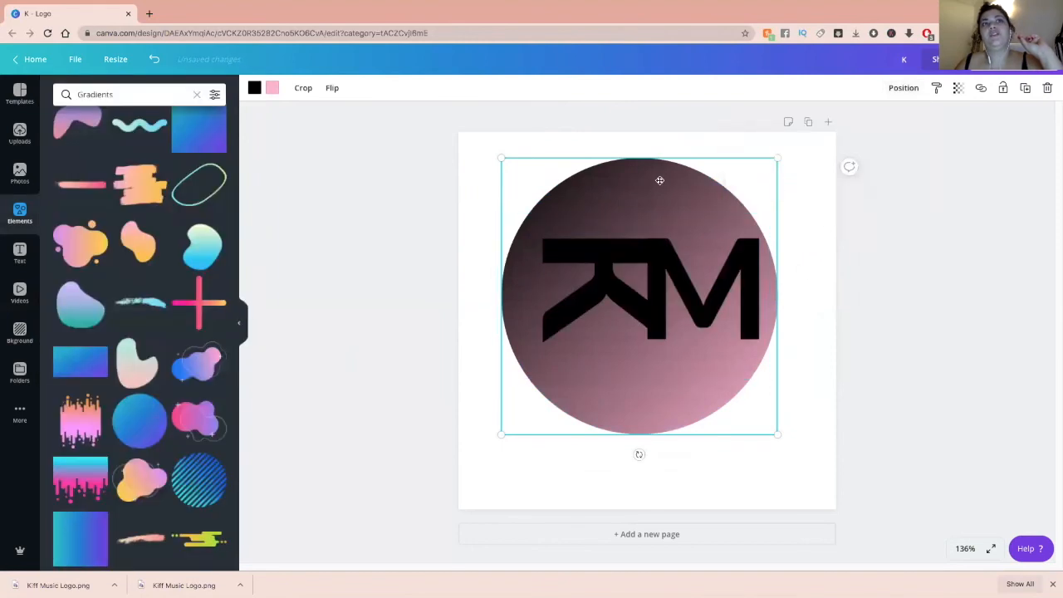
drag(660, 178, 661, 178)
click(913, 226)
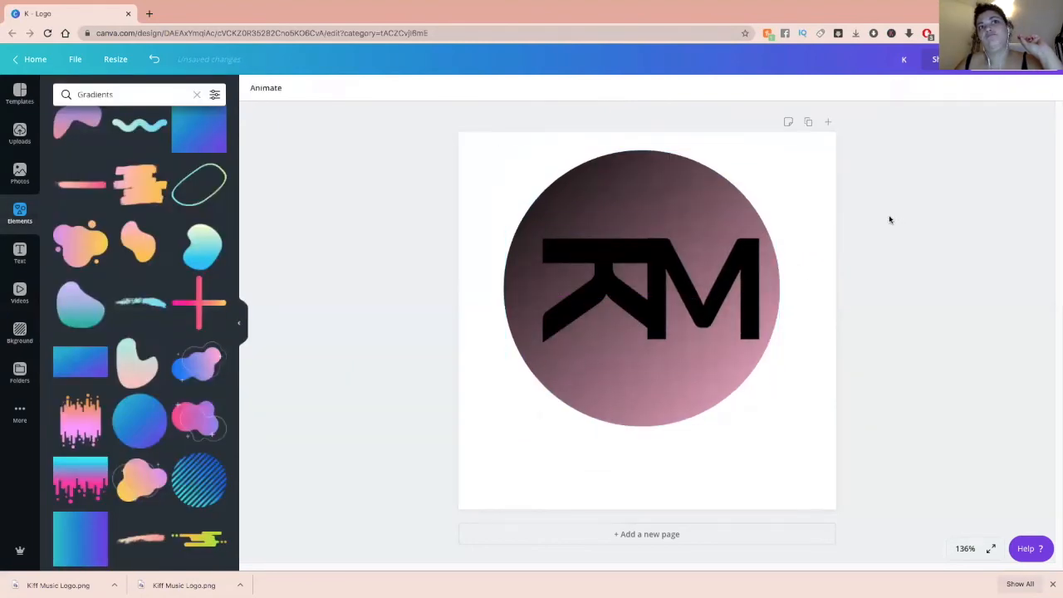
Delete the gradient circle from behind the monogram.
click(685, 203)
click(660, 177)
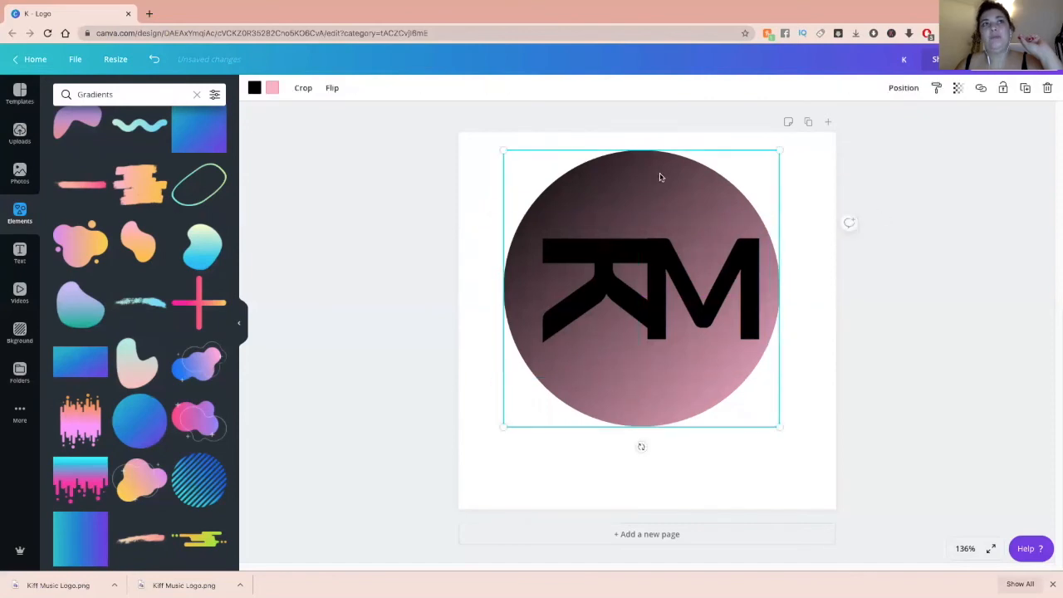
key(Delete)
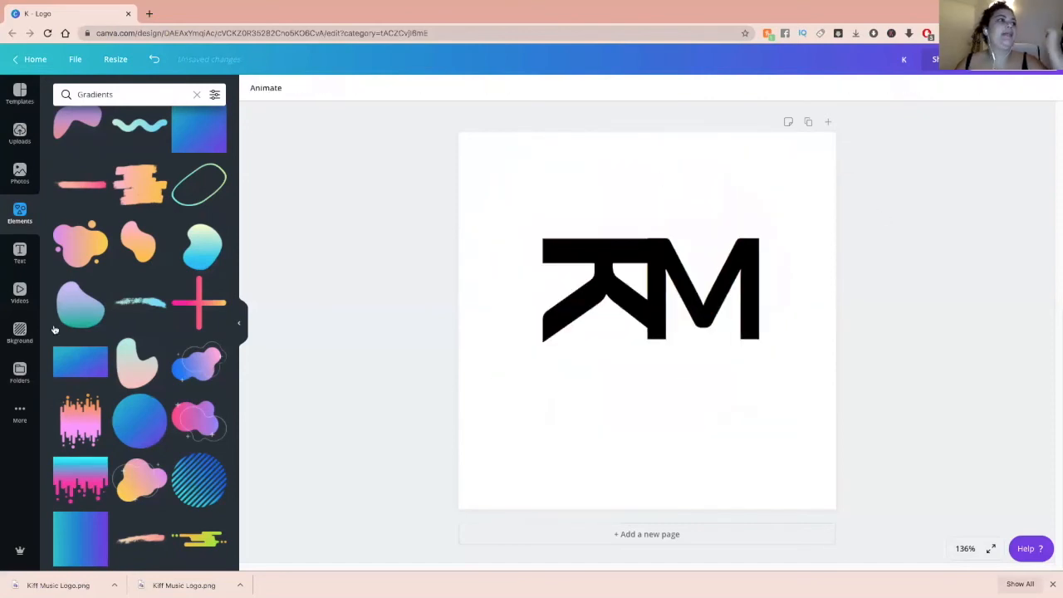
scroll(106, 320, up, 5)
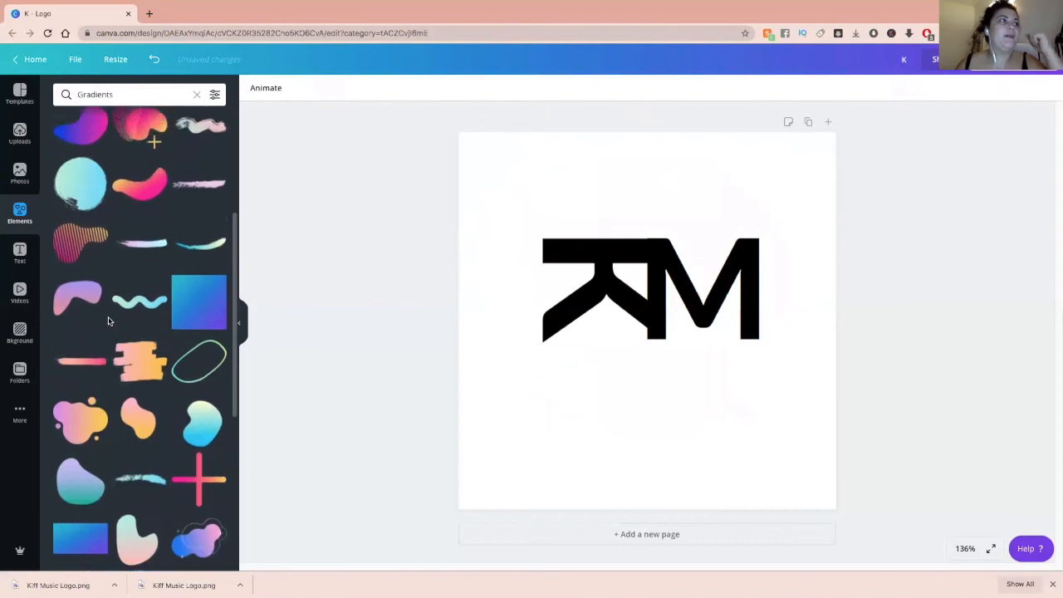
Add the brush-edged gradient circle from the Gradients results over the K and recolour both of its colours to the brand pink.
scroll(108, 320, up, 2)
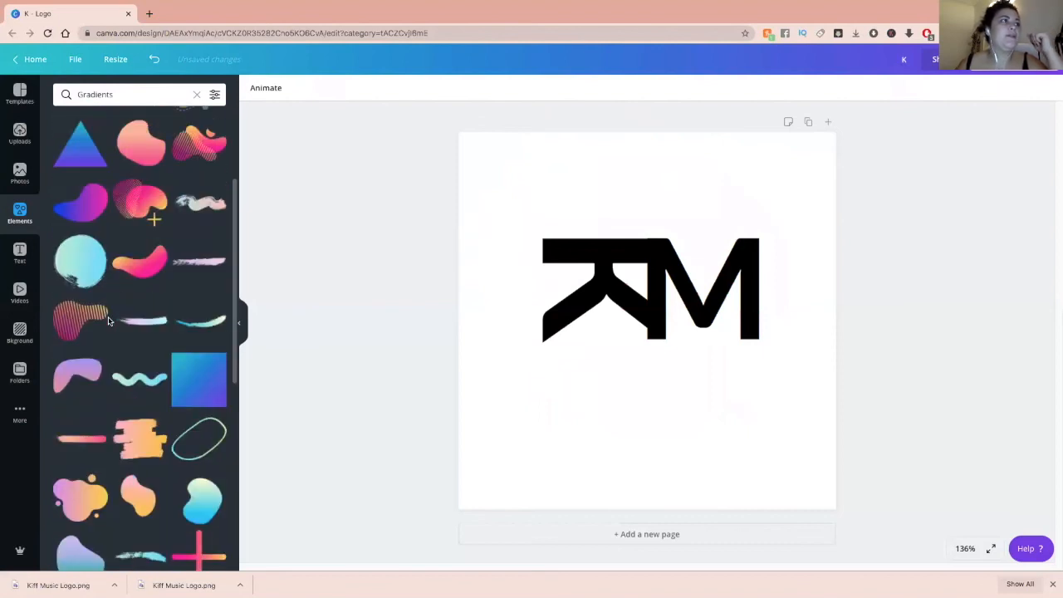
click(77, 270)
drag(657, 343, 578, 268)
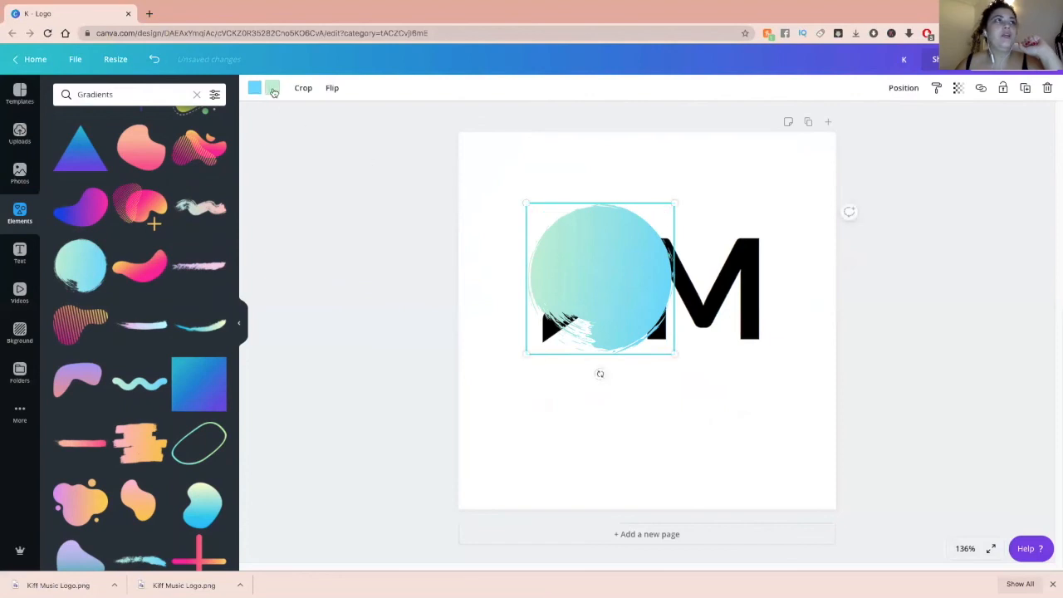
click(273, 88)
click(64, 257)
click(254, 91)
click(63, 257)
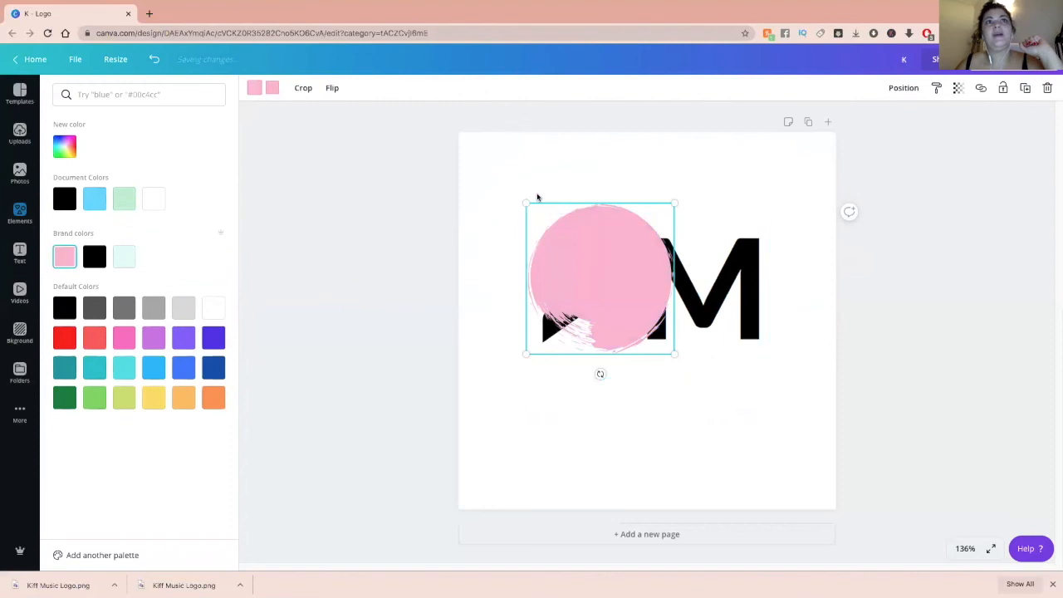
Enlarge the pink brush circle toward the page's upper-left corner and send it behind the KM letters.
drag(525, 203, 384, 99)
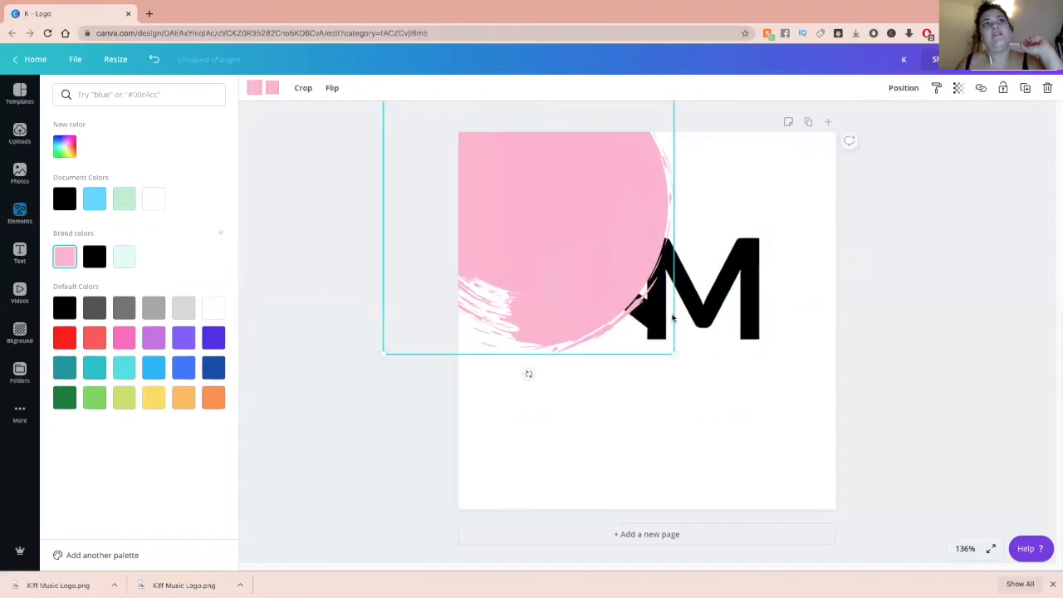
click(901, 88)
click(868, 121)
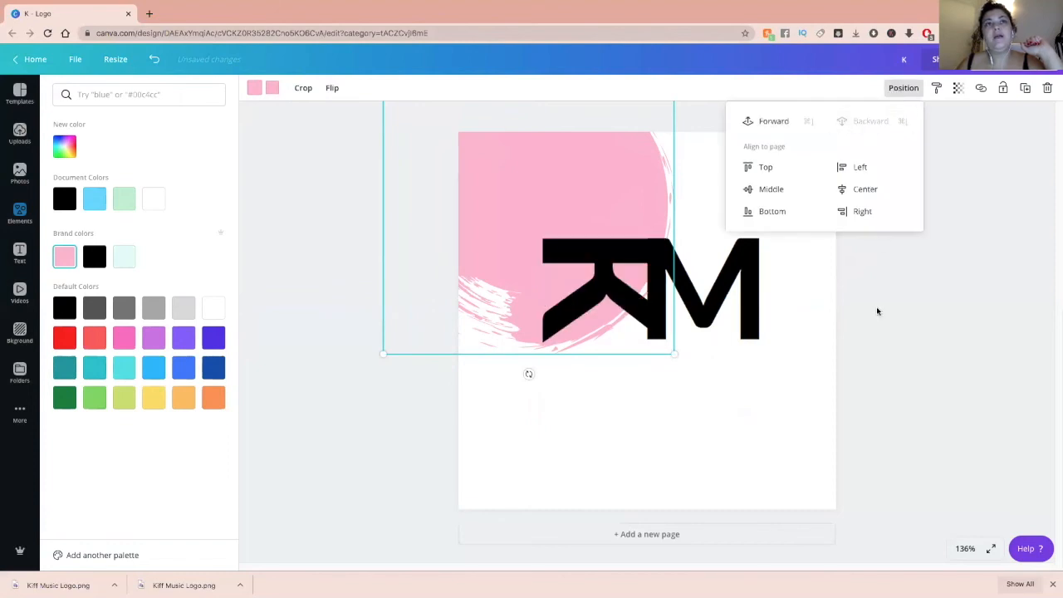
click(876, 310)
click(327, 426)
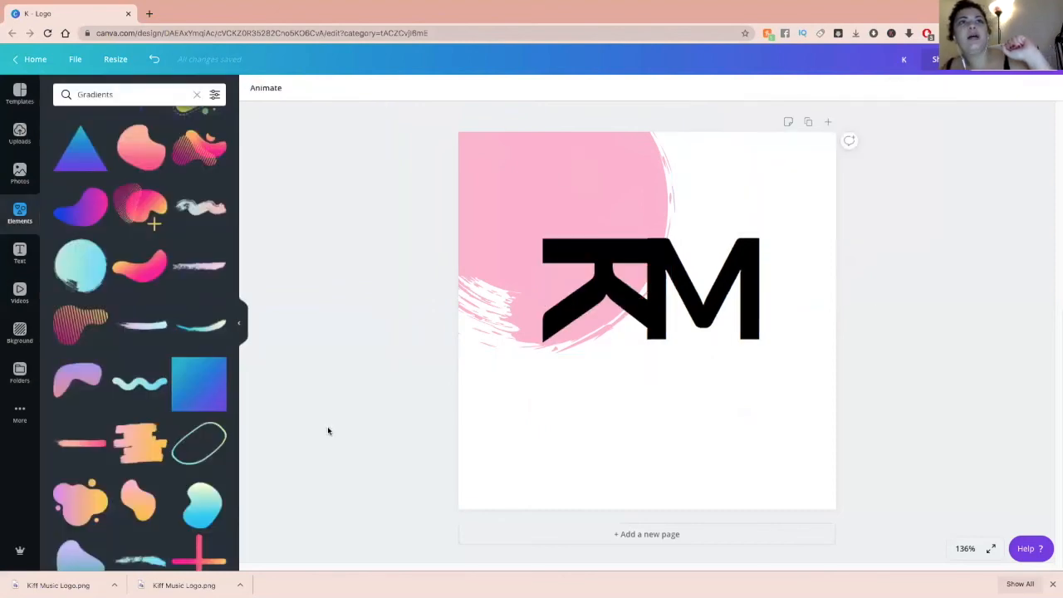
Enlarge the pink circle to about 584 by 593 and shift it partly off the page so its brushed edge crosses behind the K.
click(630, 189)
drag(677, 355, 782, 496)
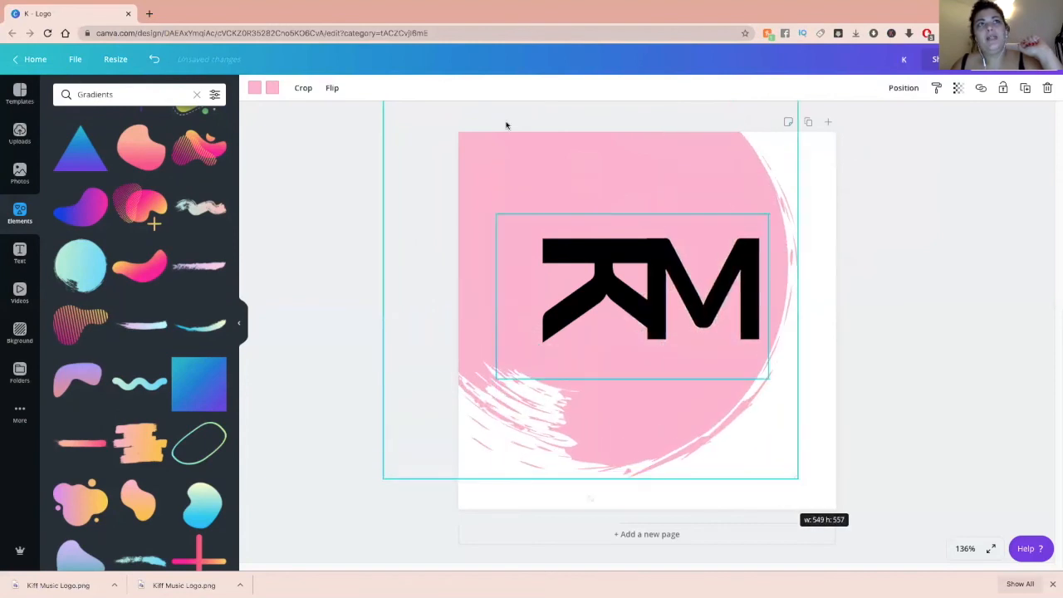
drag(494, 161, 365, 148)
click(982, 233)
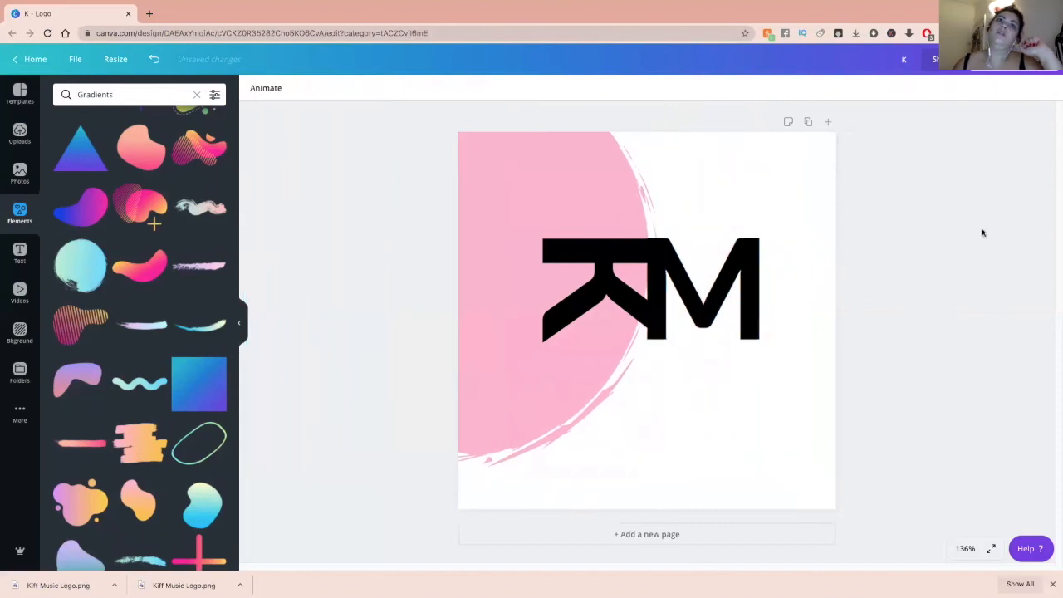
click(546, 421)
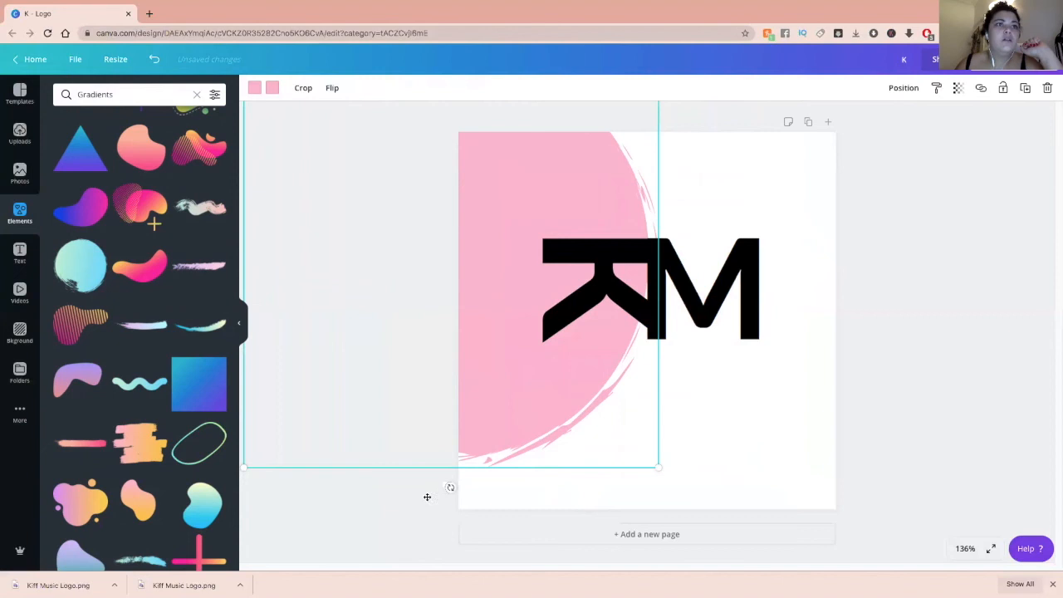
drag(656, 484, 663, 508)
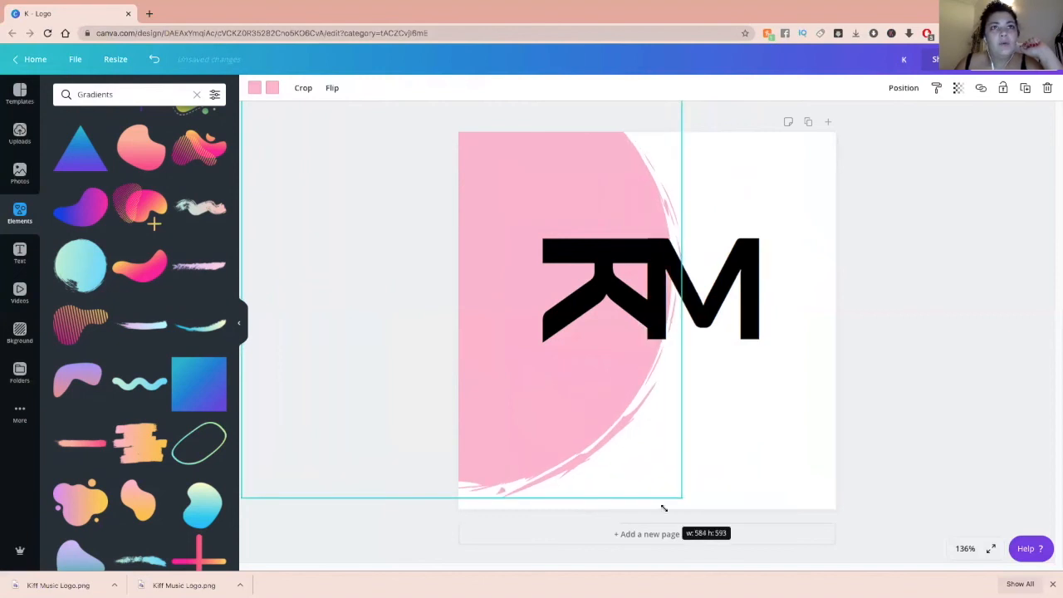
drag(539, 159, 532, 157)
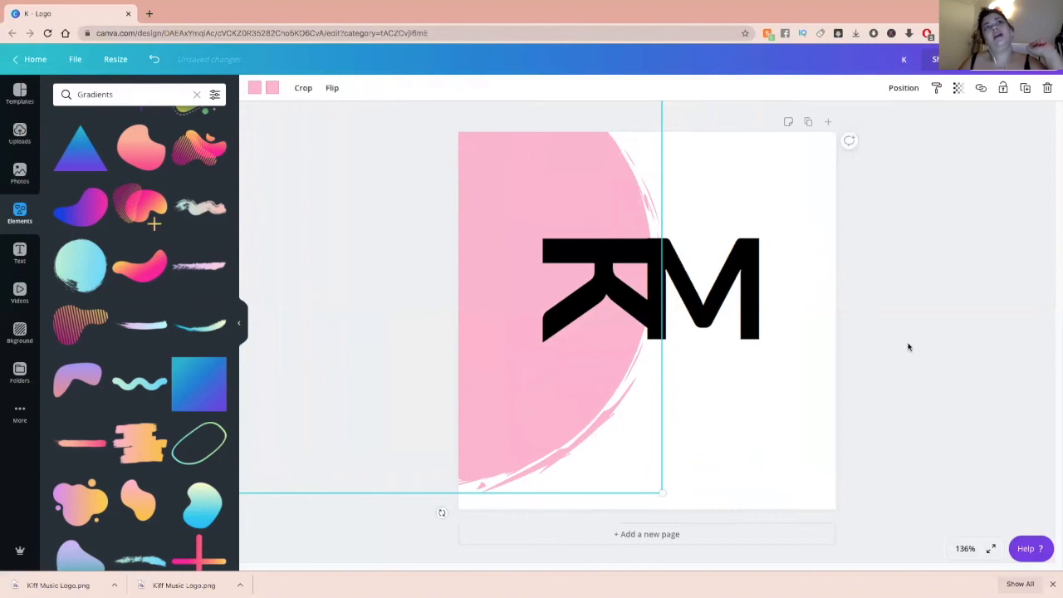
Resize the KM monogram and reposition it so the two letters straddle the edge of the pink circle.
click(705, 282)
drag(504, 216, 534, 237)
drag(636, 308, 631, 300)
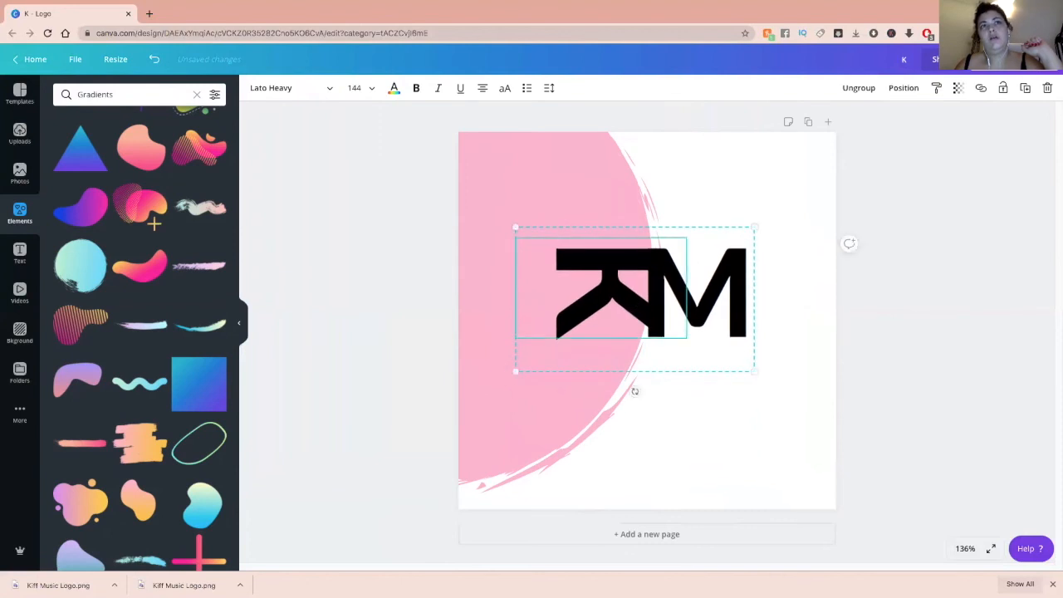
click(853, 178)
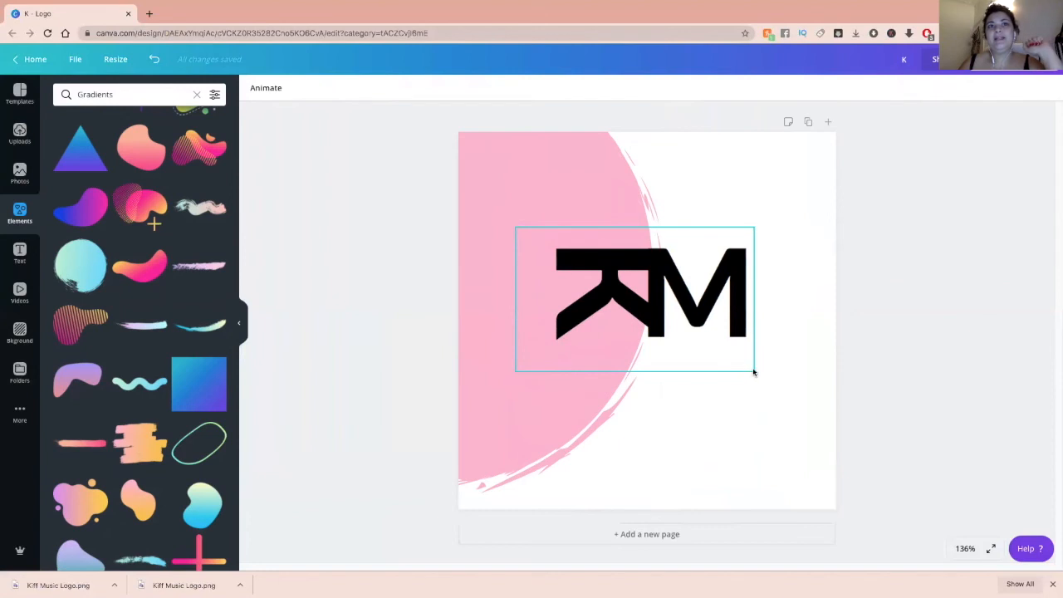
click(753, 371)
drag(753, 371, 792, 394)
drag(664, 319, 645, 312)
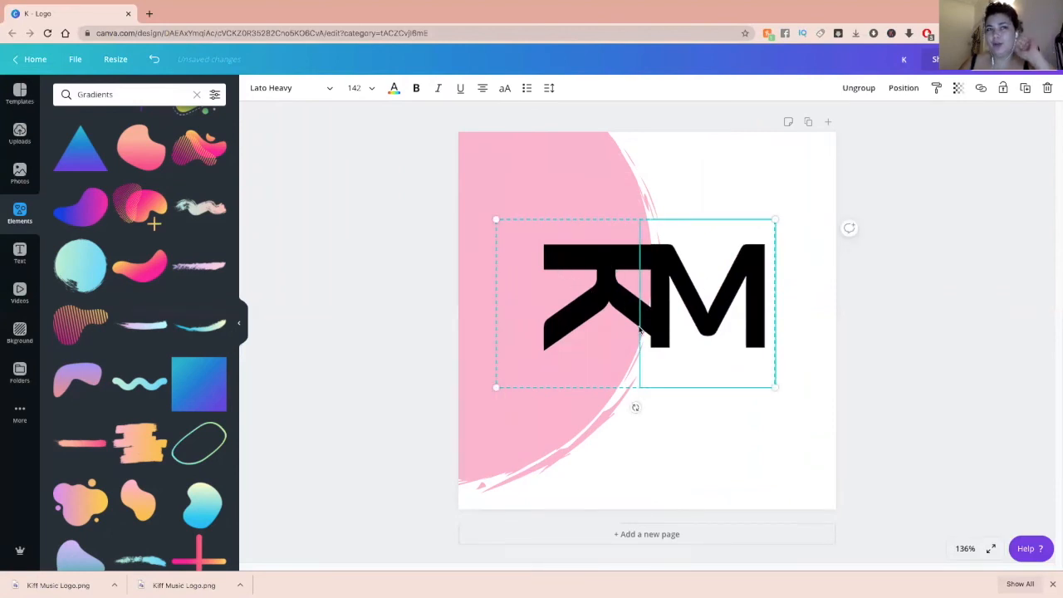
click(925, 290)
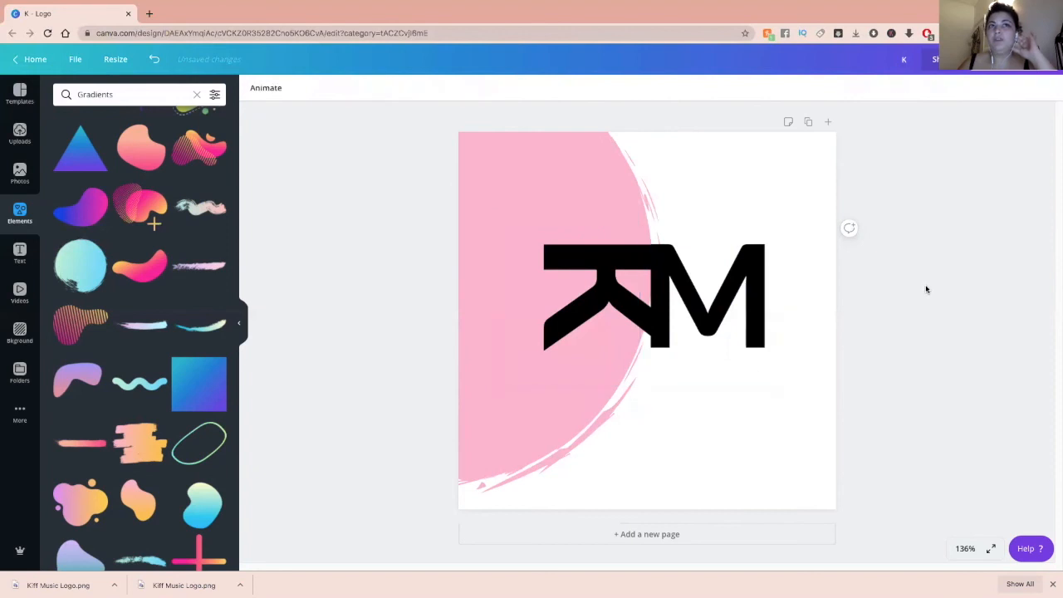
click(577, 162)
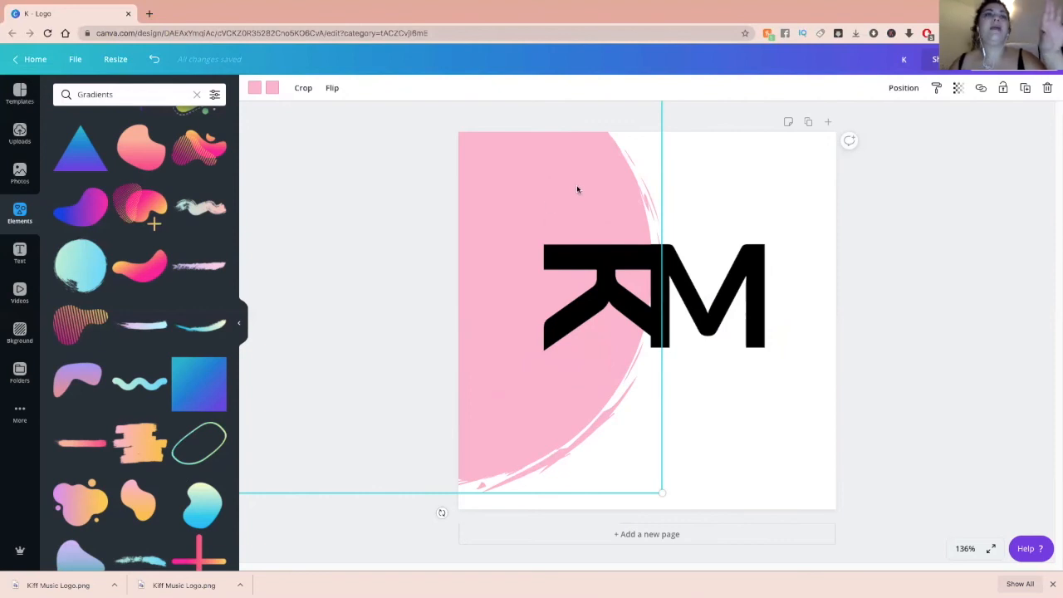
Add a subheading reading "Kiff Music" and place it just below the KM monogram.
click(19, 254)
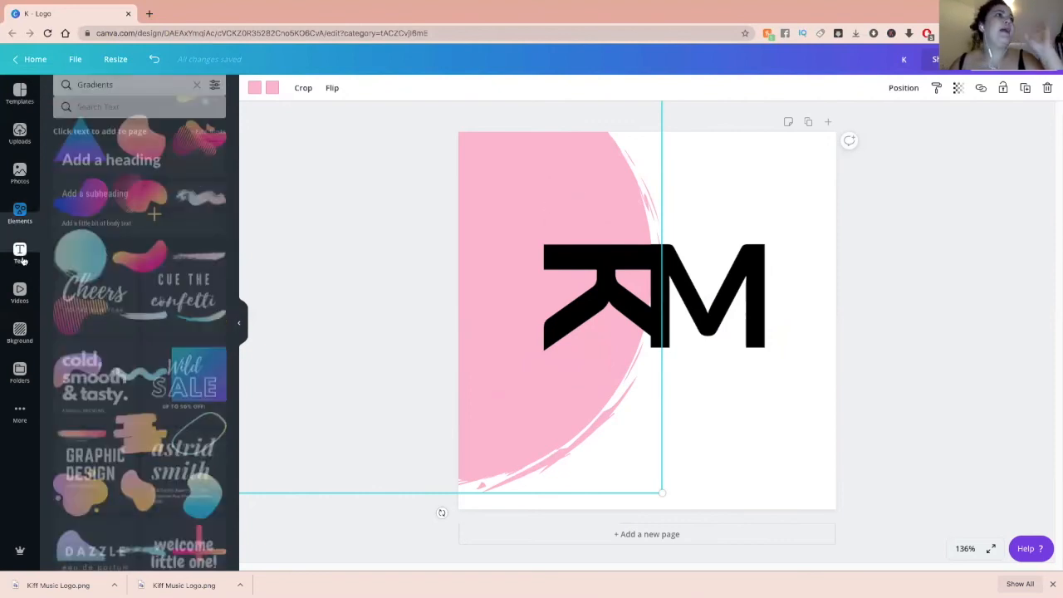
click(125, 181)
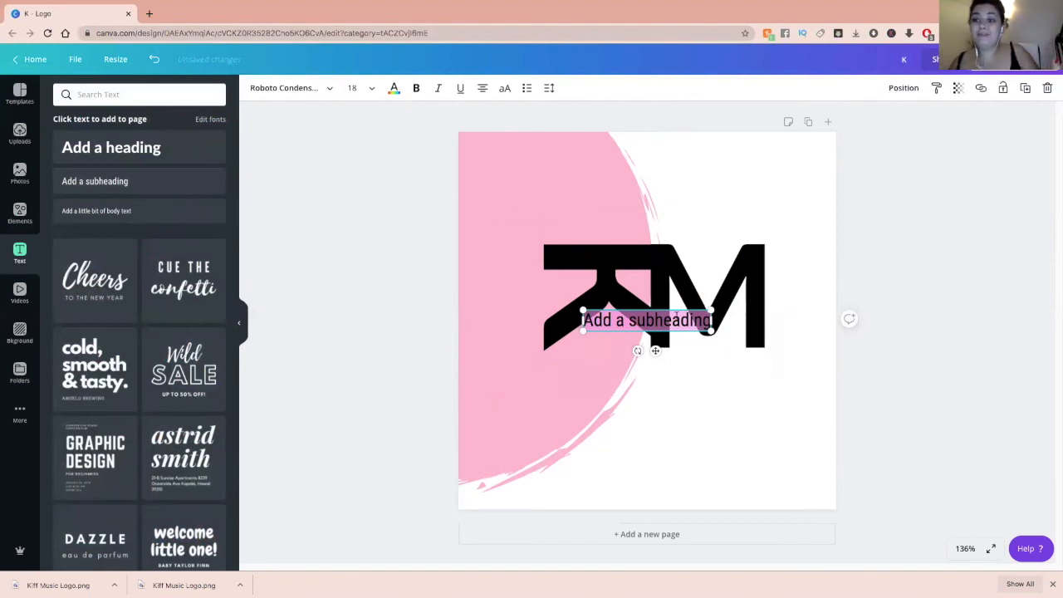
key(BackSpace)
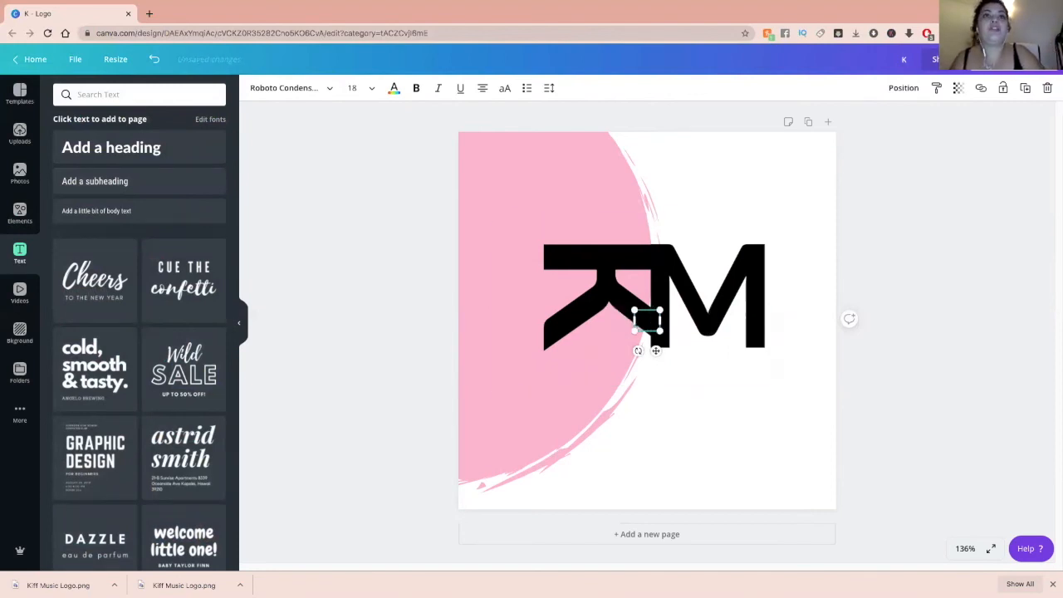
text(Kiff)
drag(657, 349, 646, 410)
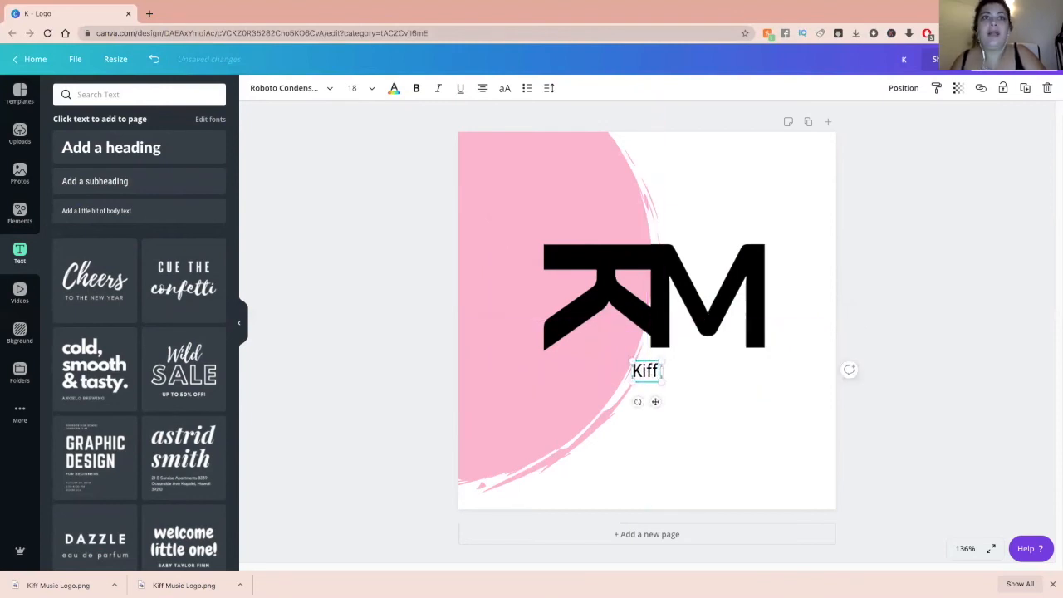
text(Music)
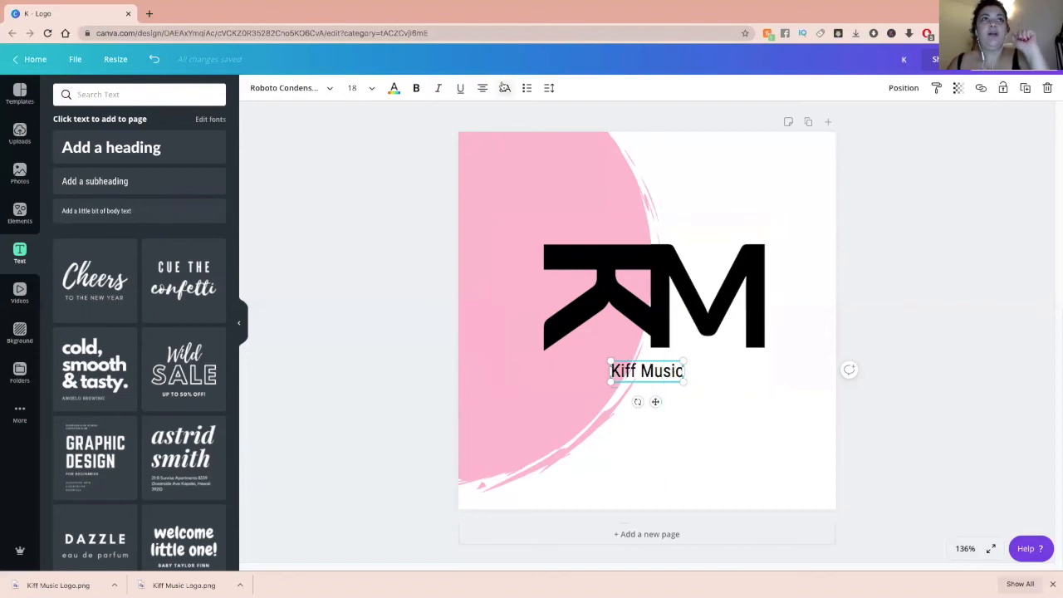
Set the Kiff Music text in uppercase with letter spacing 244 and centre it close beneath the monogram.
click(504, 87)
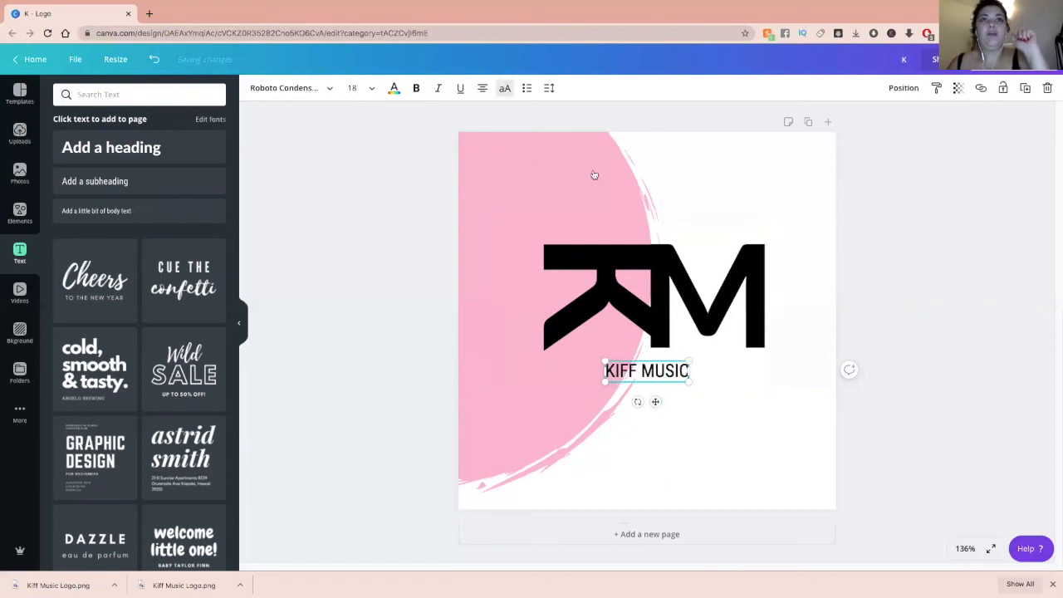
click(548, 88)
drag(624, 124, 636, 123)
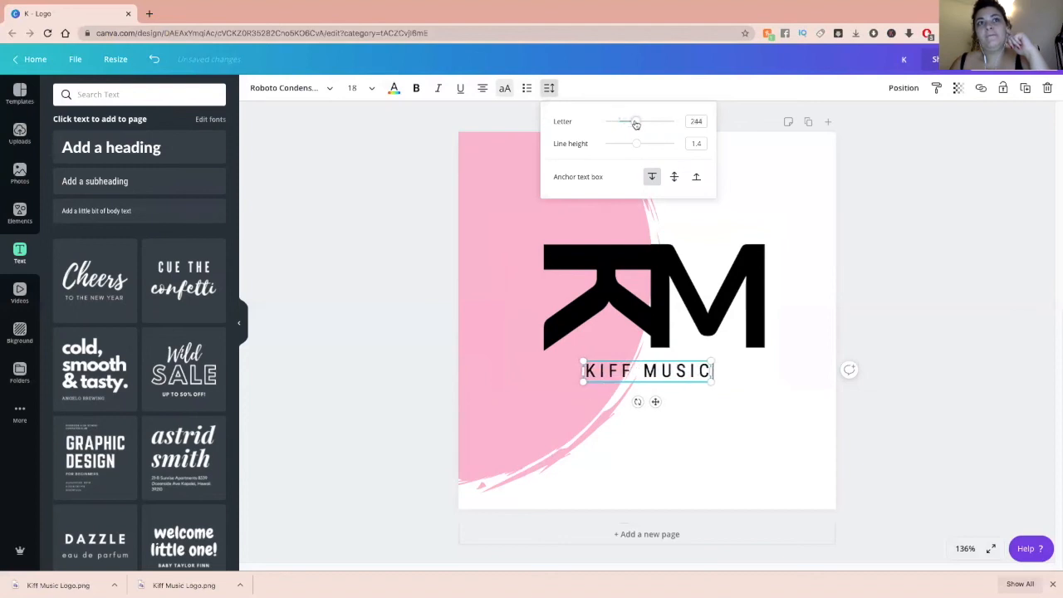
click(712, 447)
drag(666, 372, 671, 364)
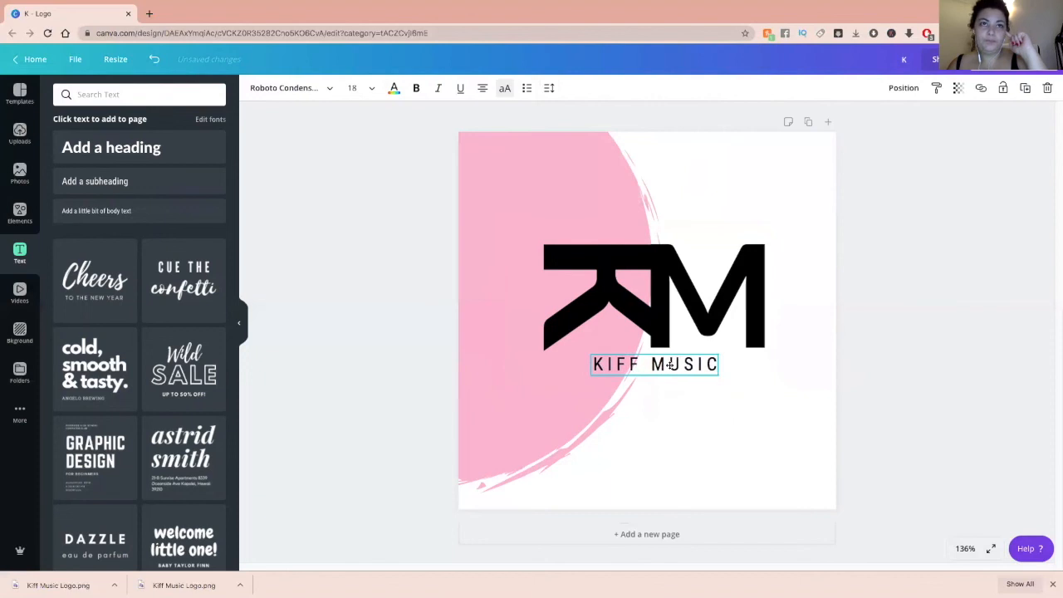
click(765, 432)
click(383, 299)
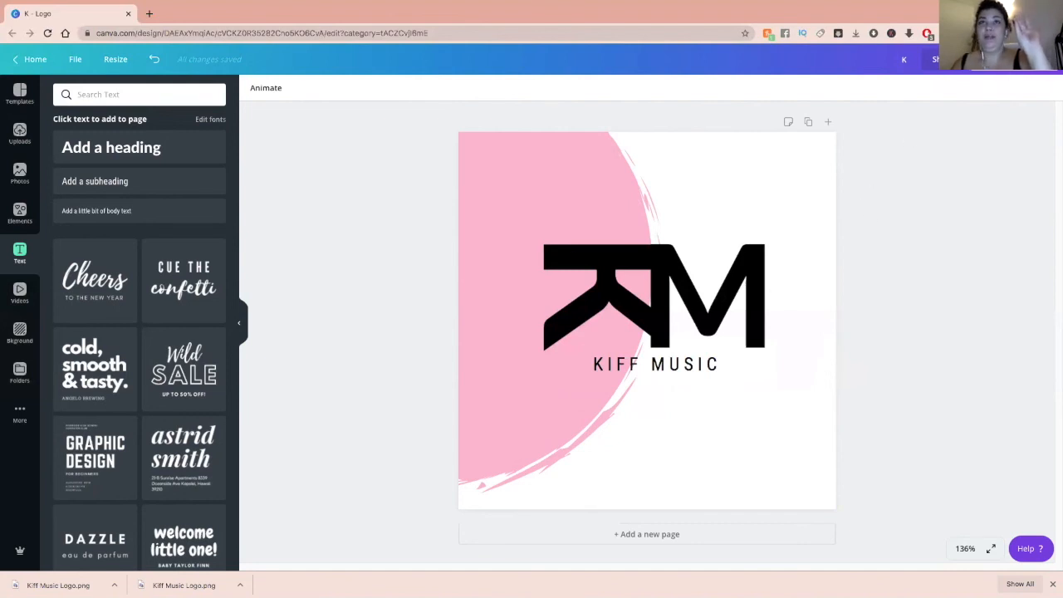
Review the download settings and the file types available for exporting the logo.
click(992, 59)
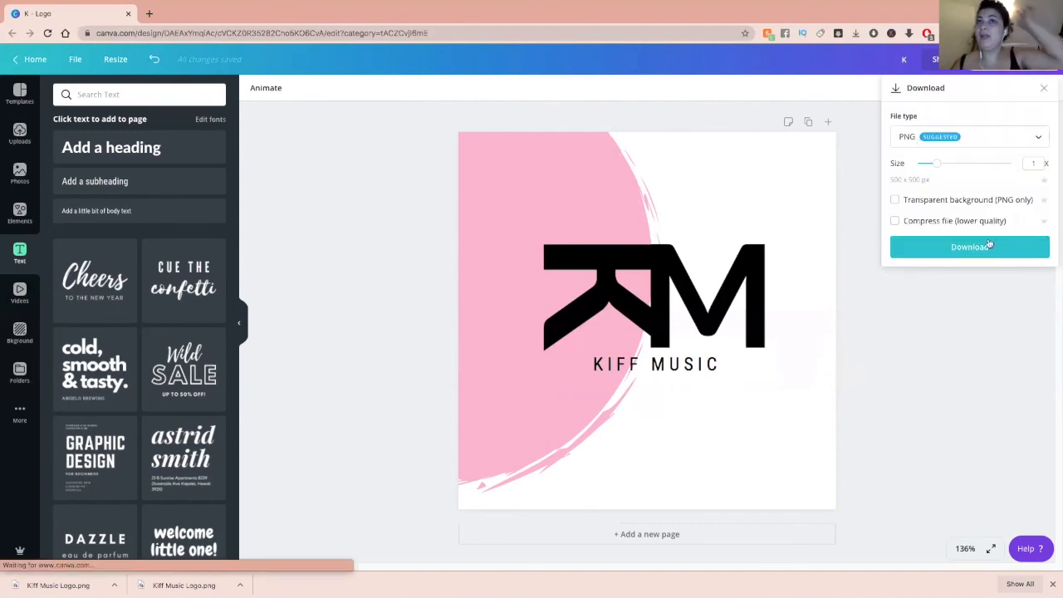
click(966, 245)
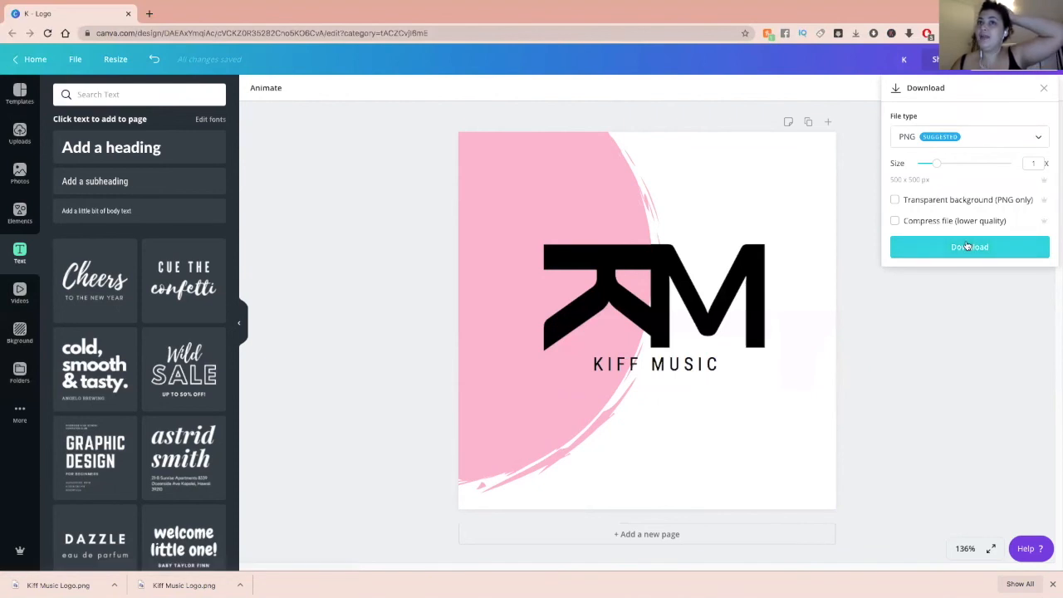
click(915, 147)
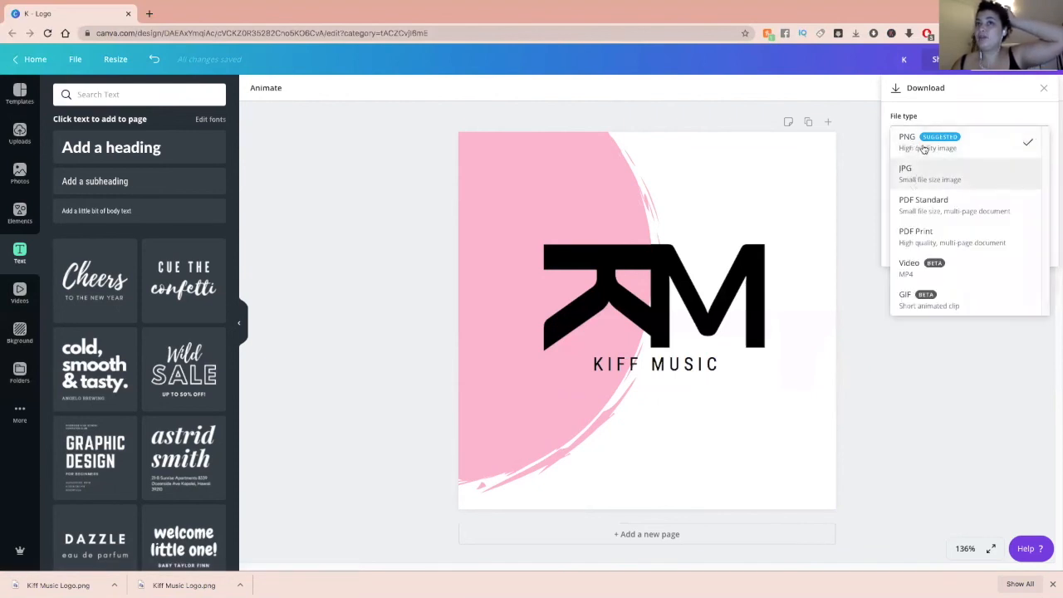
click(937, 114)
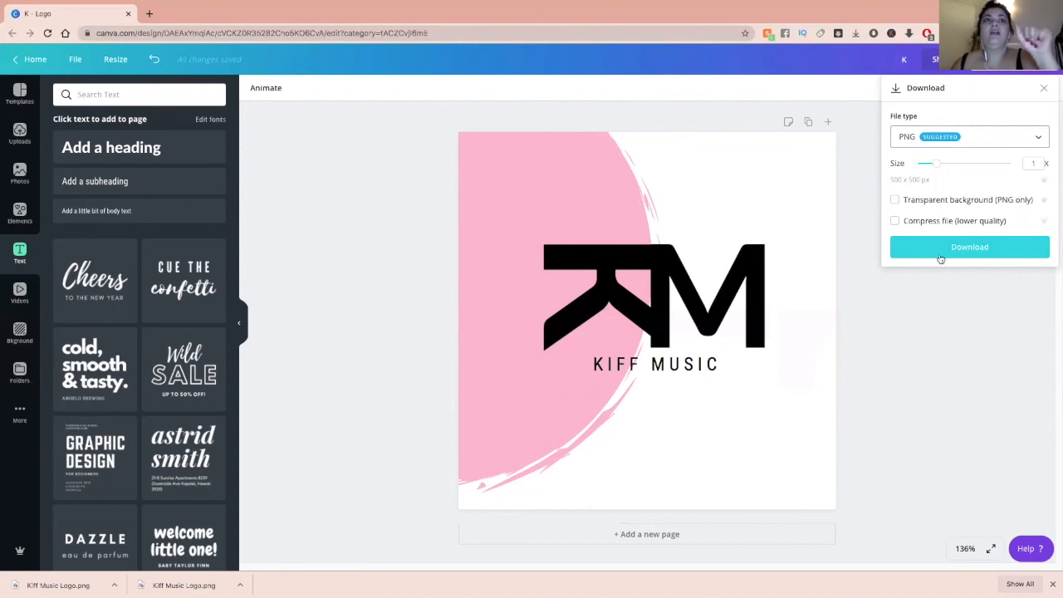
Replace the KIFF MUSIC text with "NEW AGE PROGRESSIVE HOUSE LABEL" and scale it down to size 9.6 on one line below the monogram.
click(673, 365)
drag(673, 374, 676, 387)
double_click(676, 380)
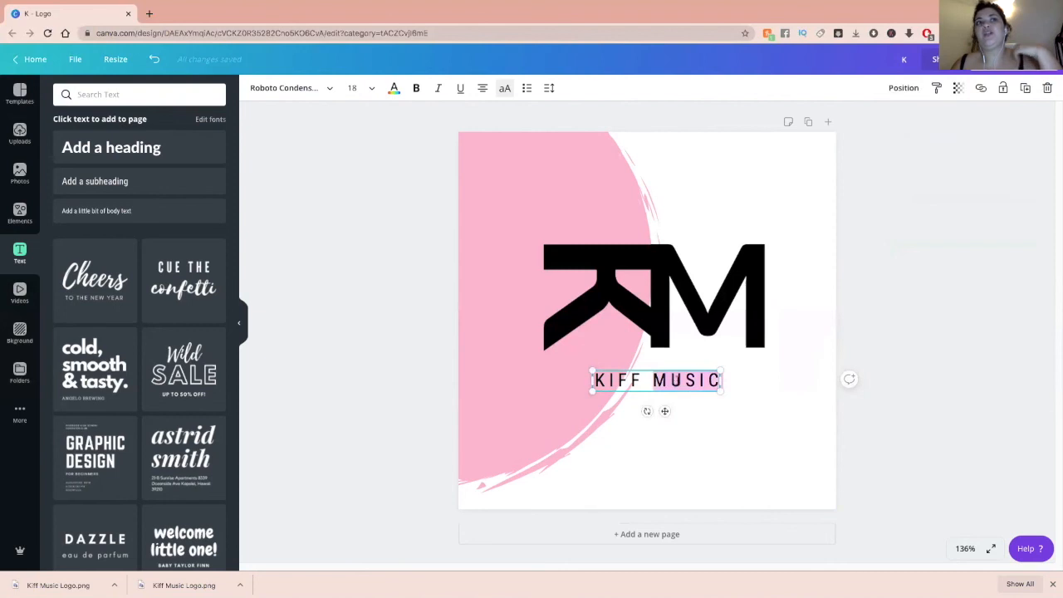
triple_click(679, 380)
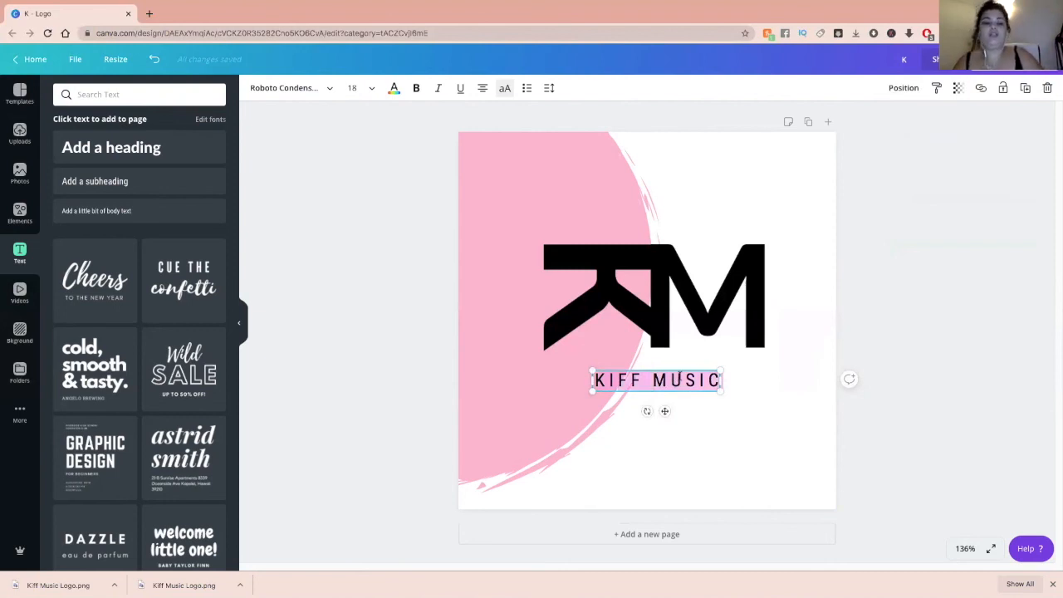
text(NEW)
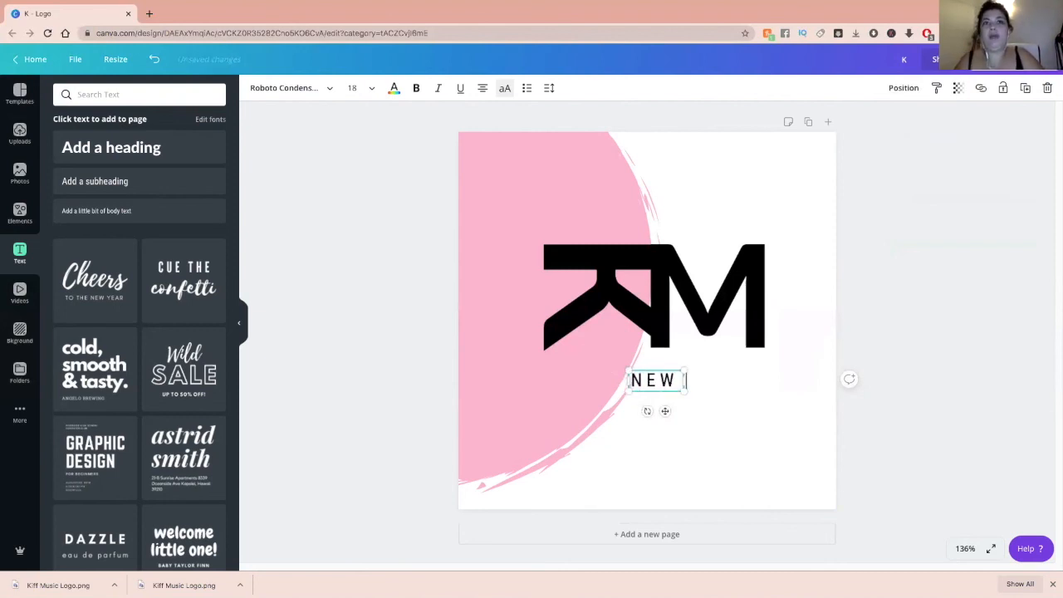
text( AGE)
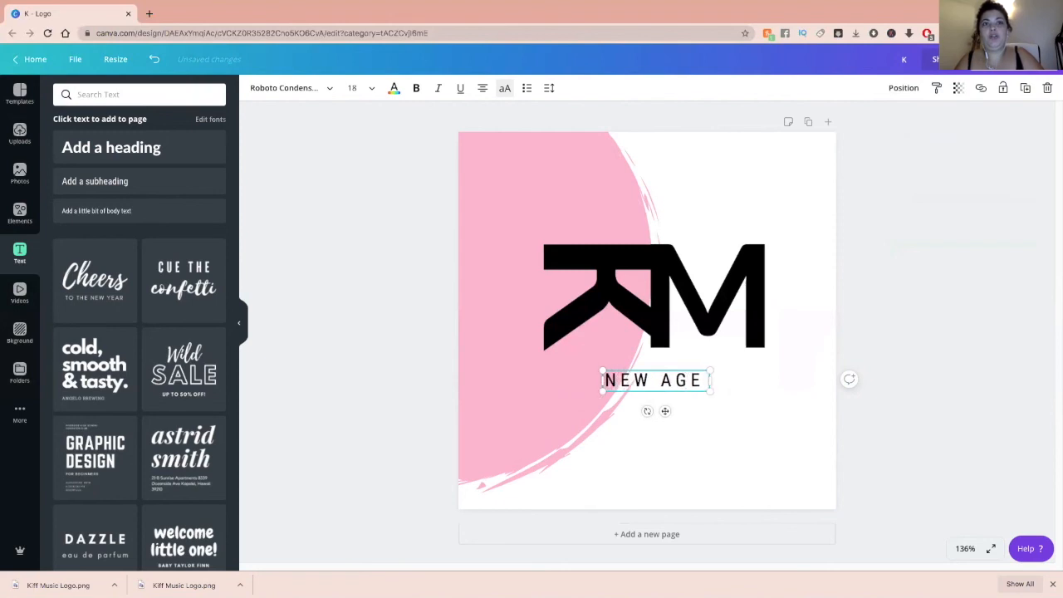
text( PROGRESSIVE HOUSE LABEL)
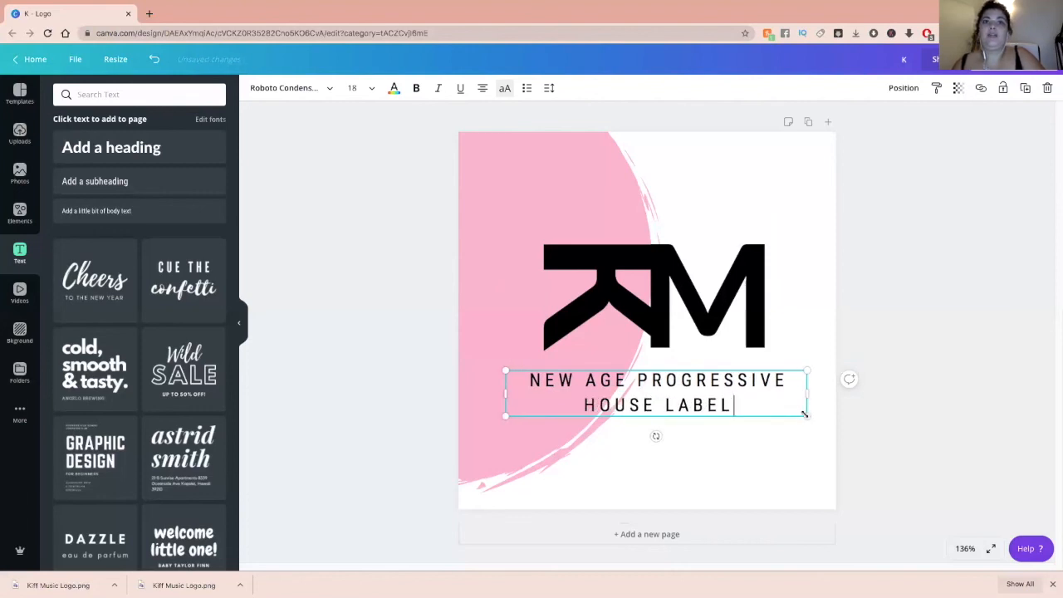
drag(802, 422, 805, 375)
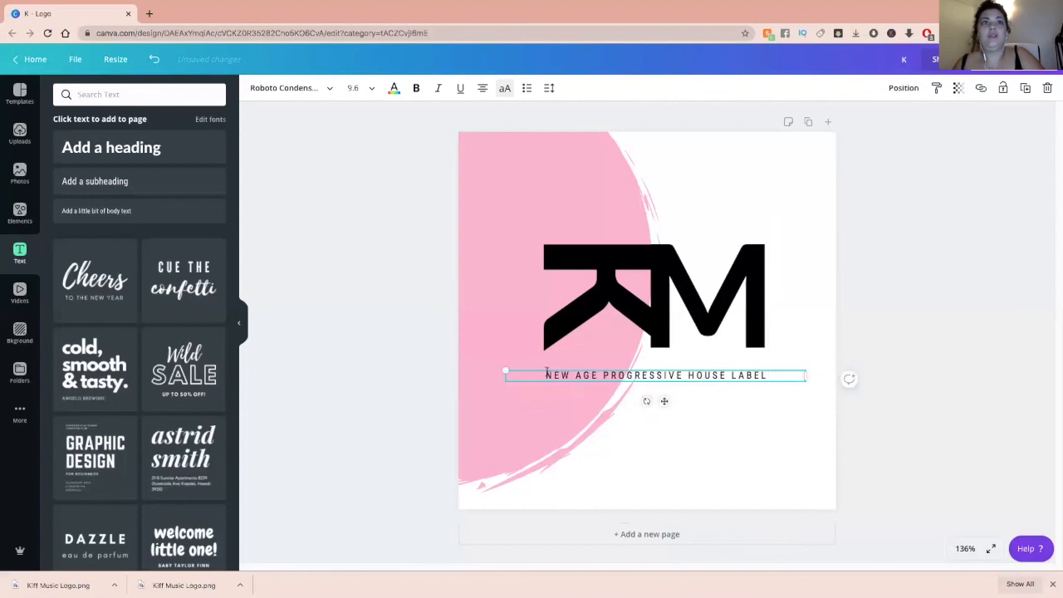
Enlarge the NEW AGE PROGRESSIVE HOUSE LABEL tagline to size 12.1 and centre it close beneath the KM monogram.
drag(504, 369, 425, 330)
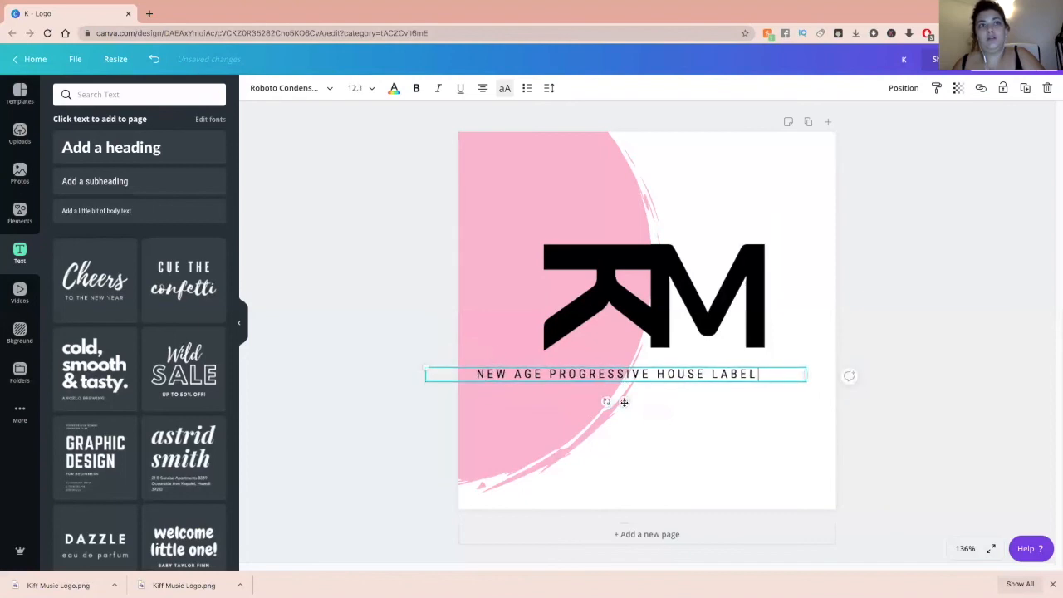
drag(636, 402, 666, 399)
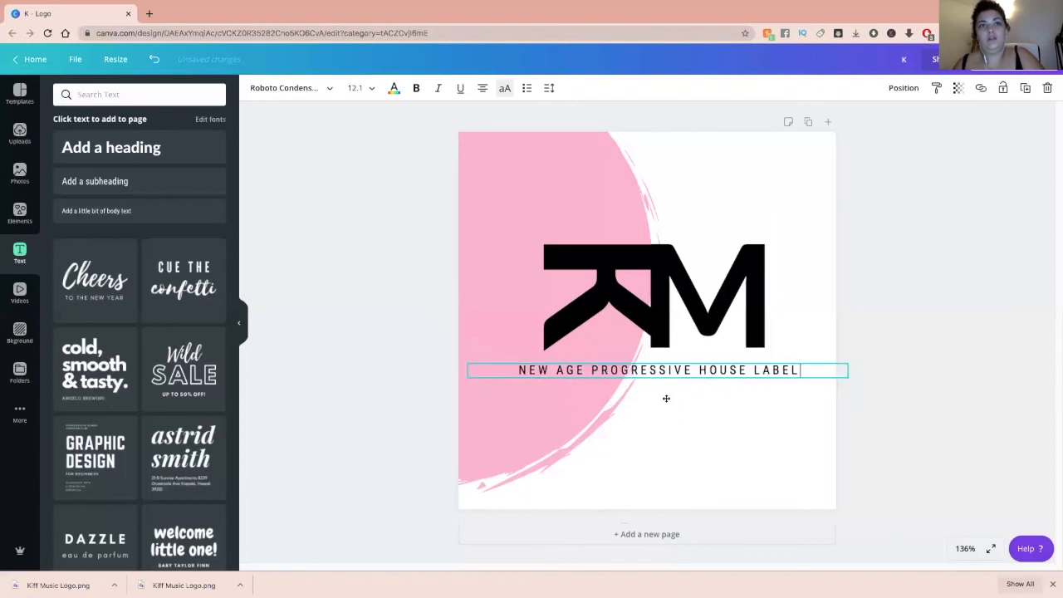
click(783, 423)
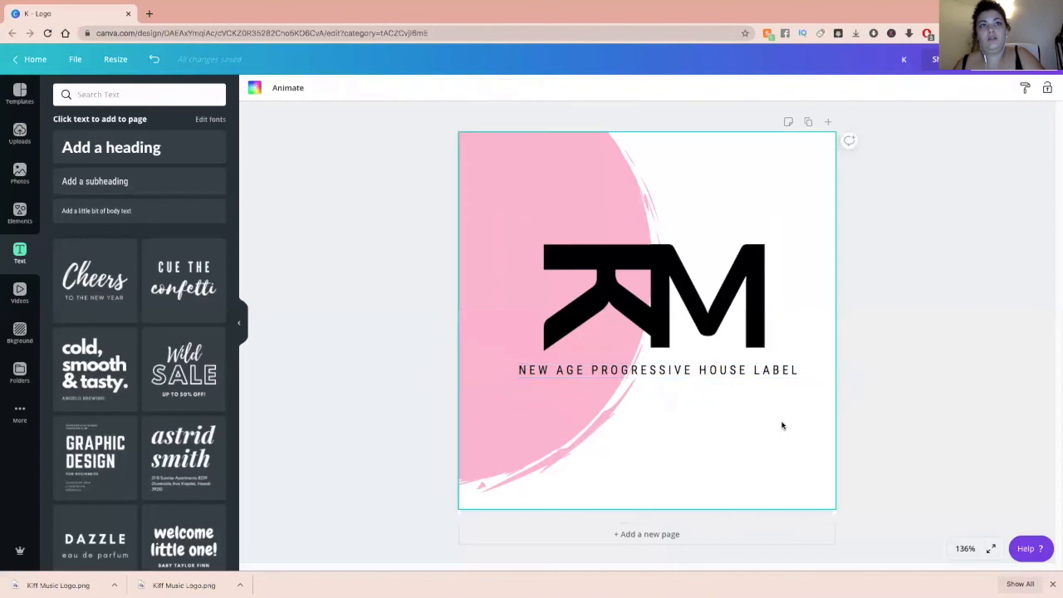
click(891, 385)
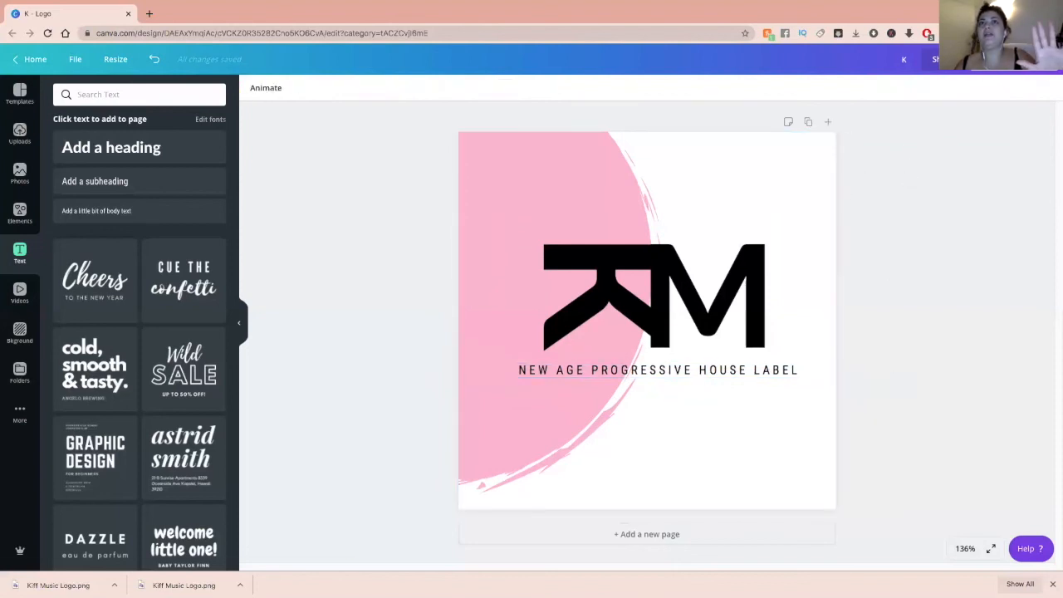
Download the logo as a PNG at size 1 and save it in Documents as "Kiff Music Label - 2".
click(979, 59)
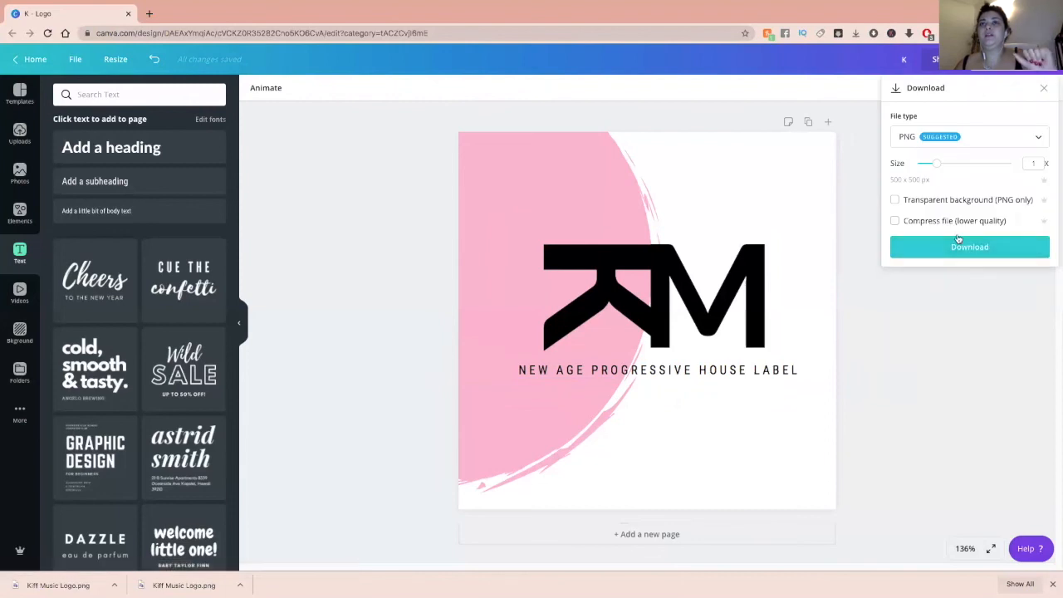
click(956, 244)
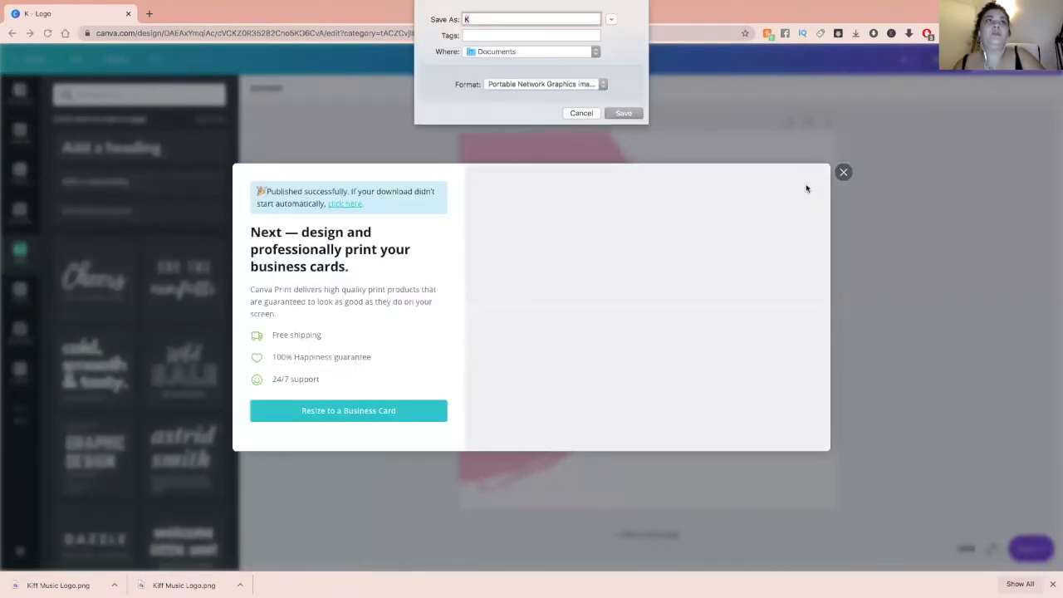
text(iff Music Label - 2)
key(Return)
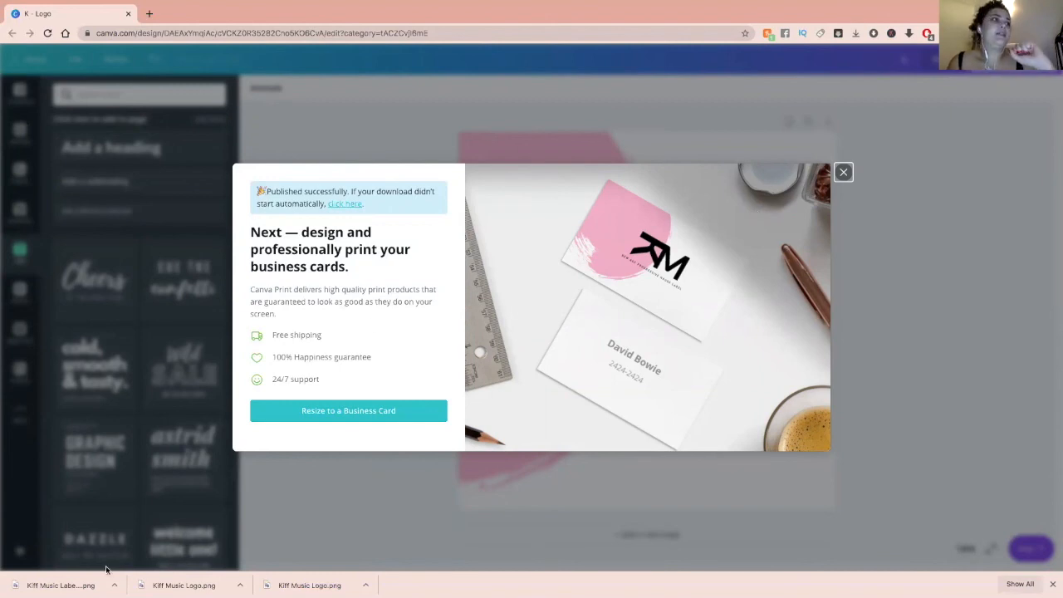
Open the downloaded Kiff Music Label - 2.png in Preview, minimise the browser and enlarge the image window to inspect the logo.
mouse_move(108, 593)
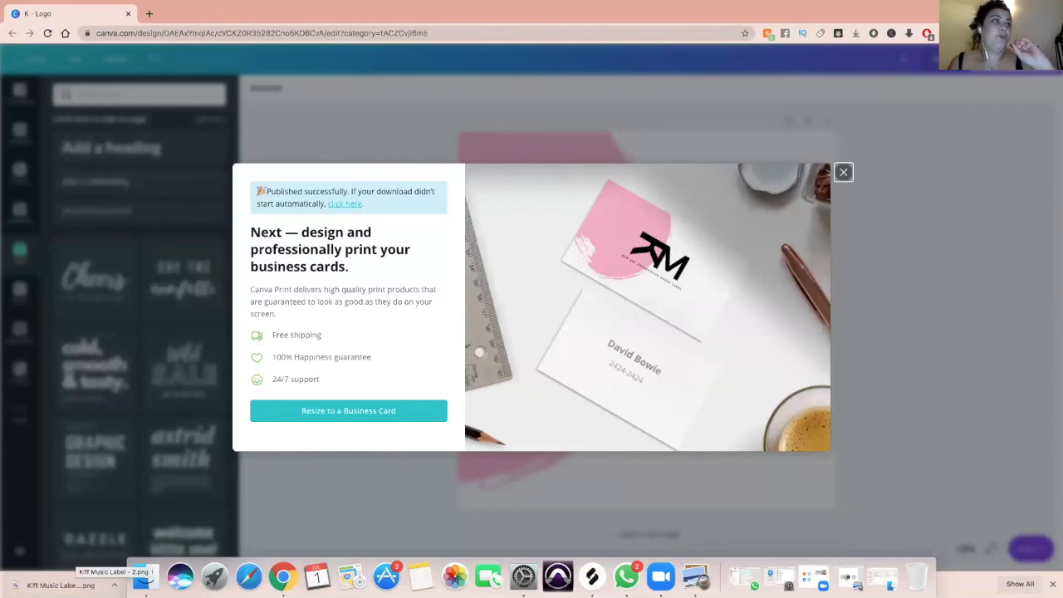
click(99, 585)
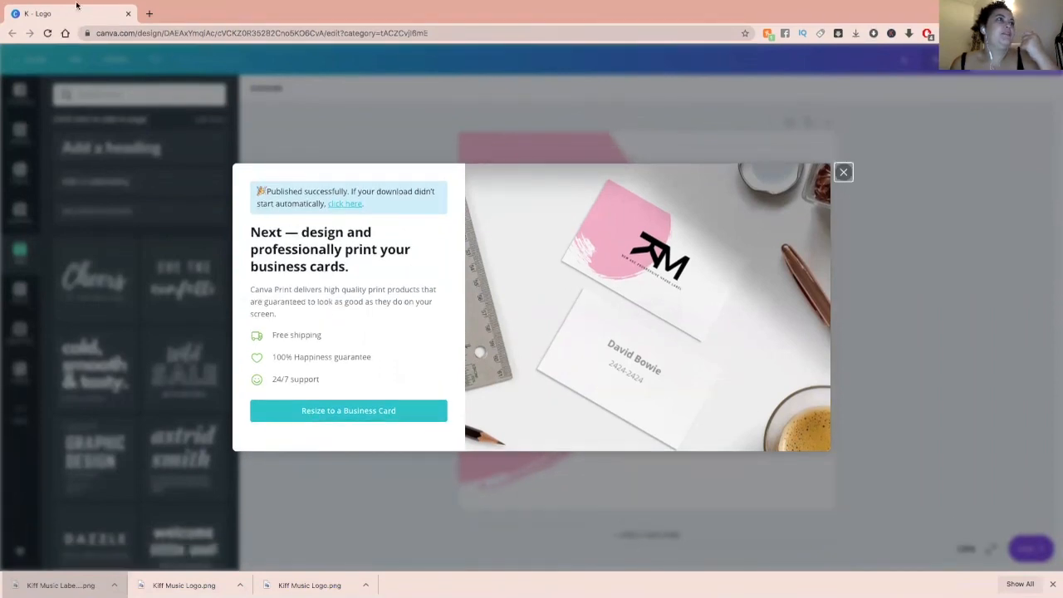
mouse_move(77, 6)
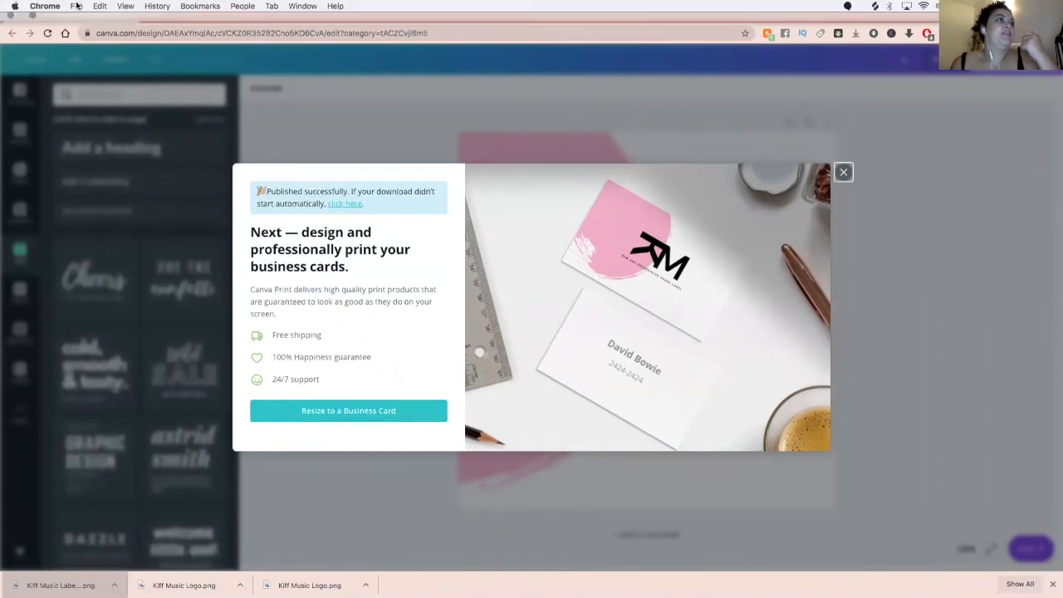
click(32, 19)
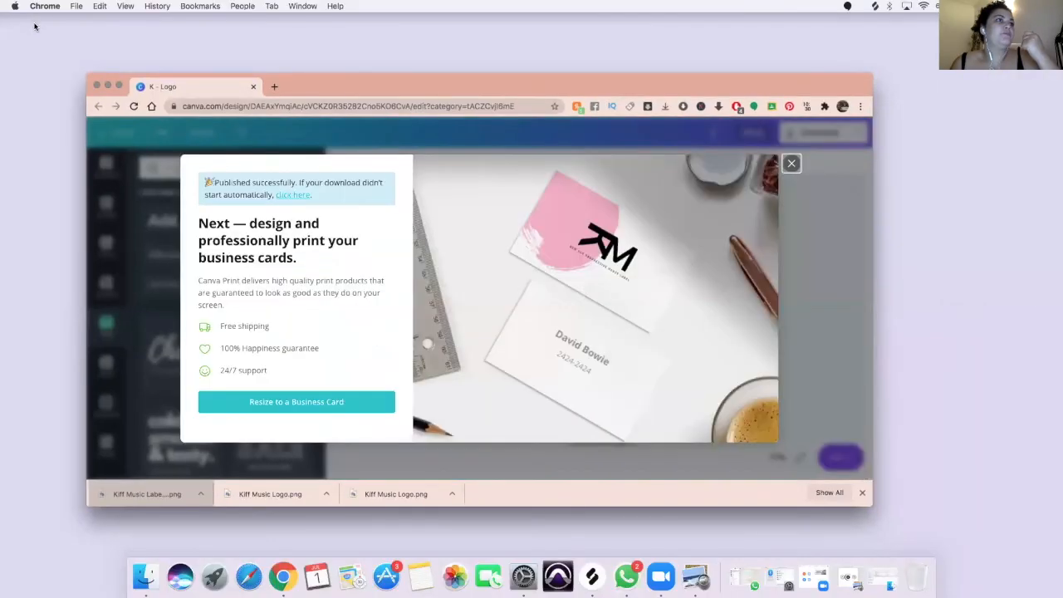
click(104, 86)
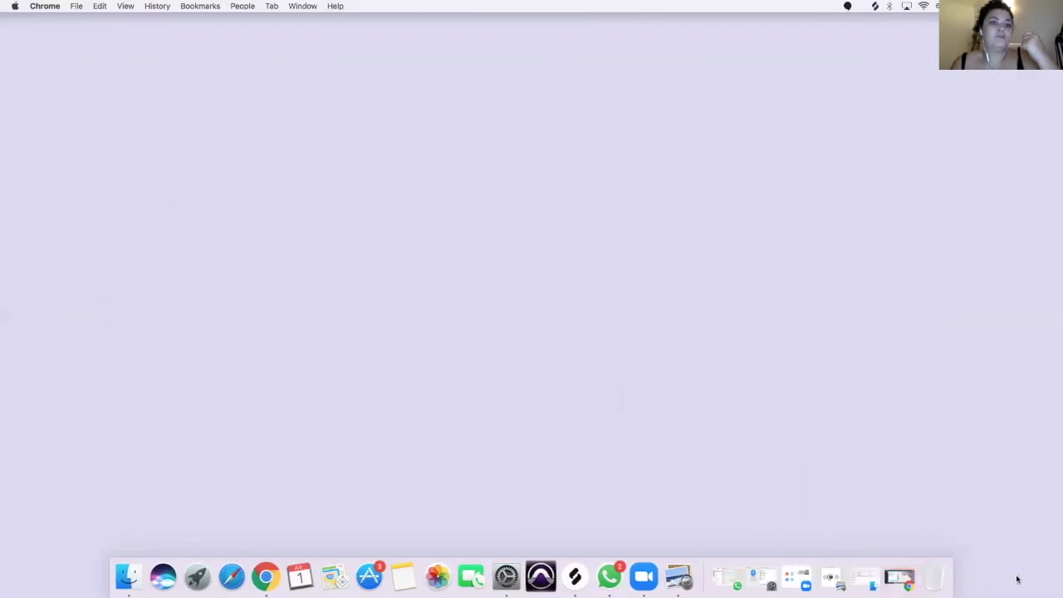
click(899, 575)
click(997, 465)
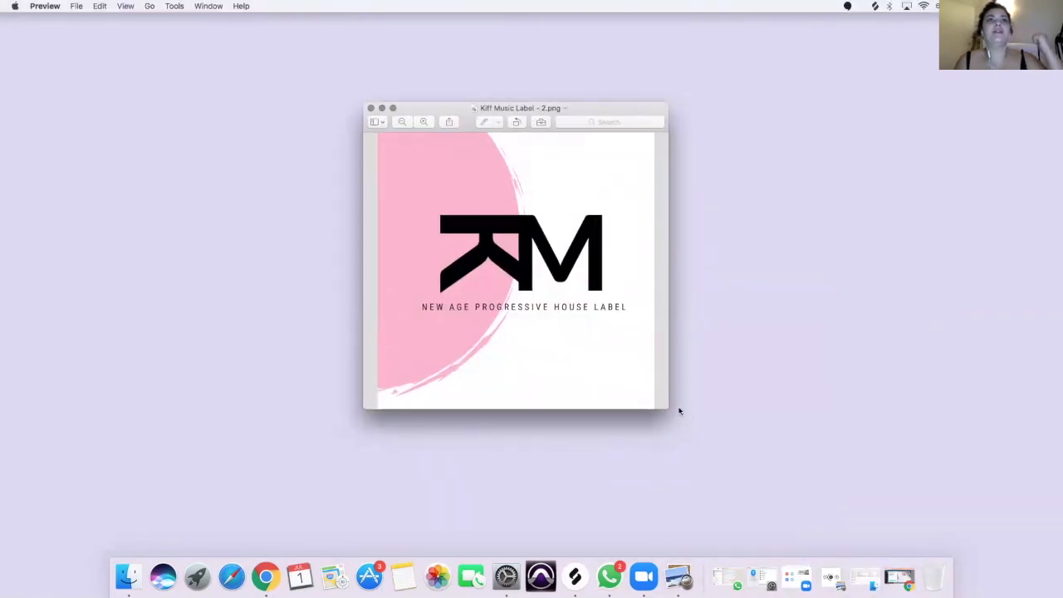
drag(663, 405, 936, 457)
drag(474, 99, 414, 80)
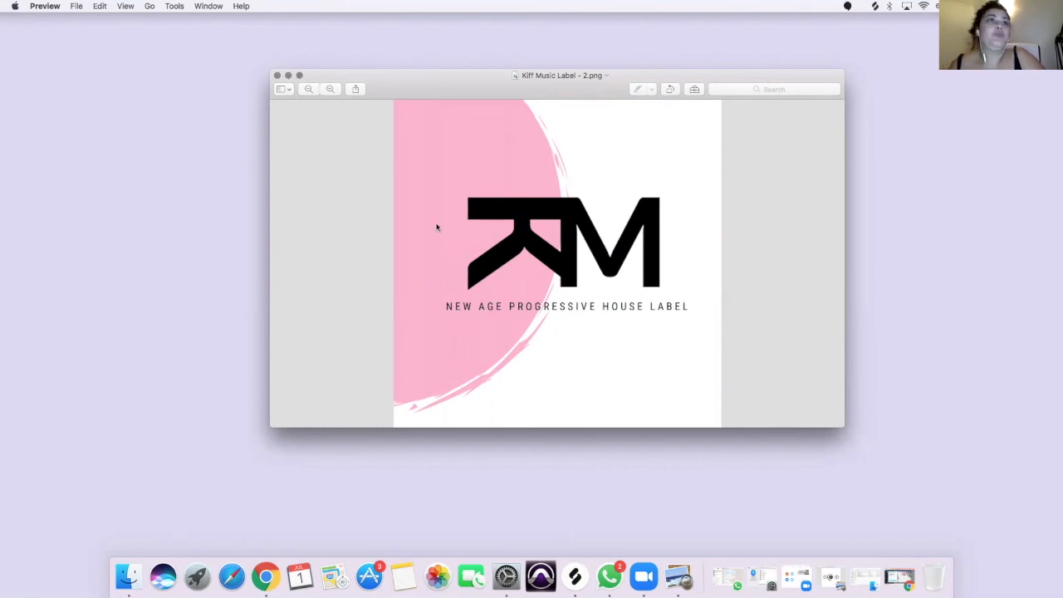
Switch back to Chrome and open facebook.com/kiffmusiclabel in a new tab.
click(277, 568)
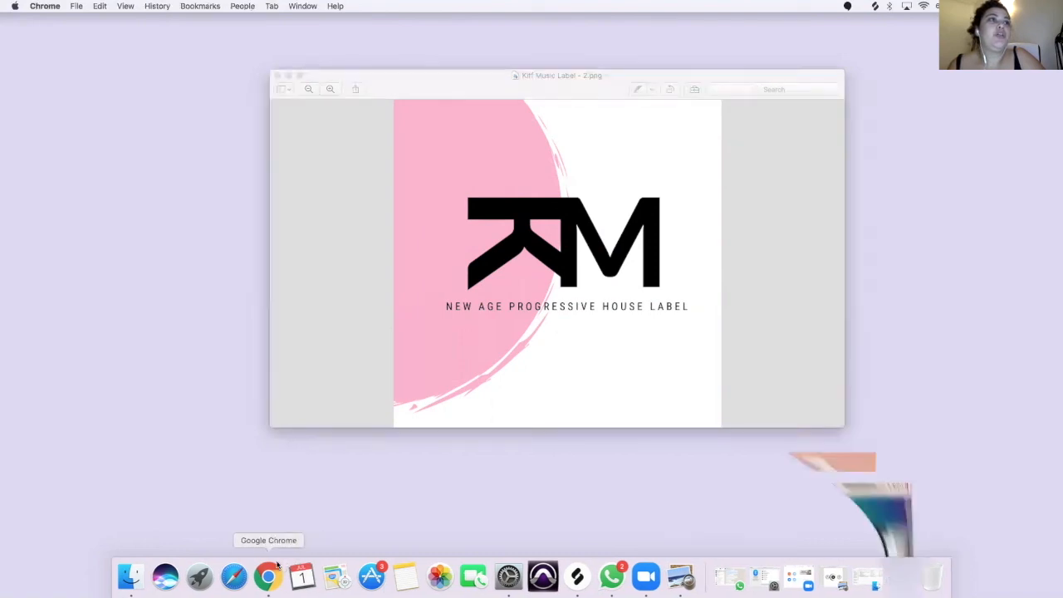
click(275, 86)
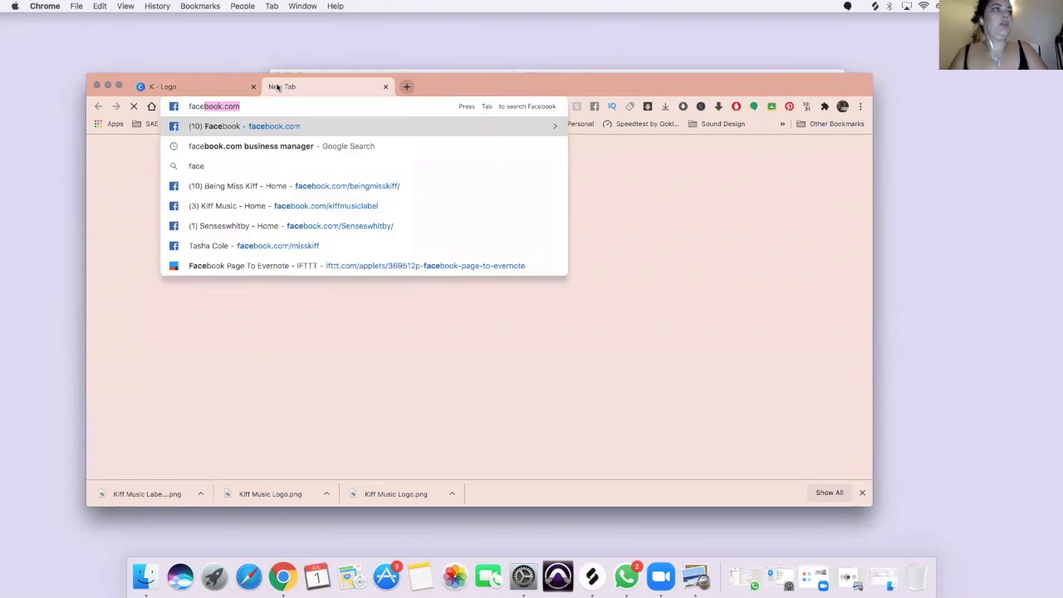
text(face)
key(Right)
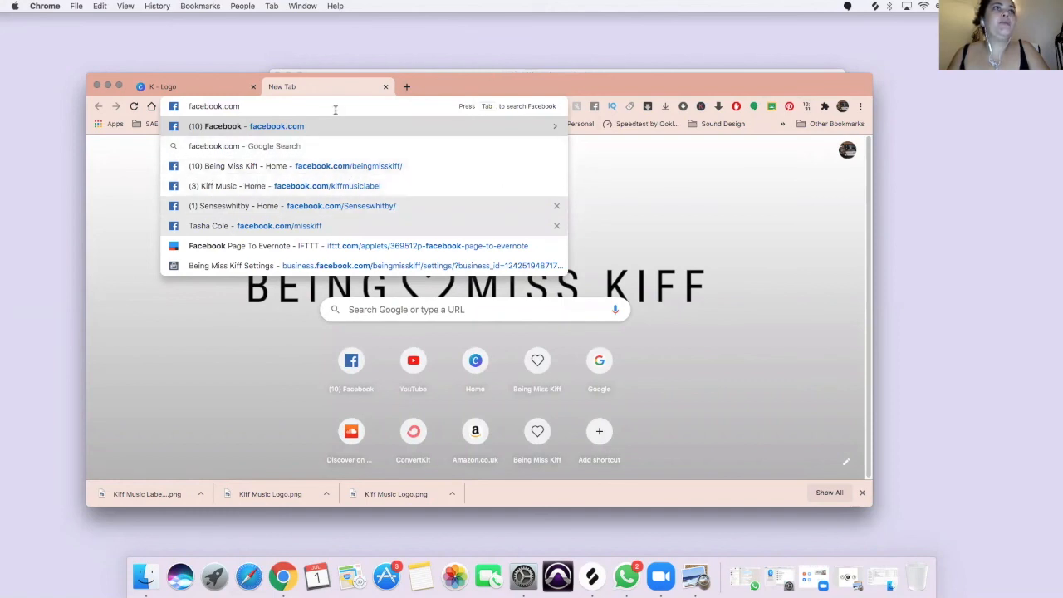
text(/kiffmusicl)
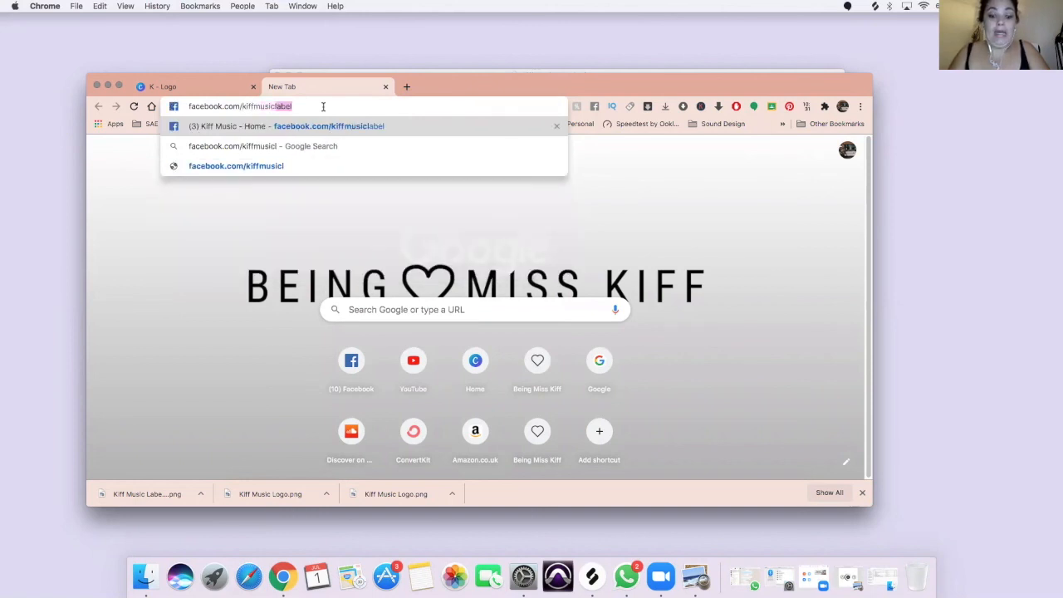
text(abel)
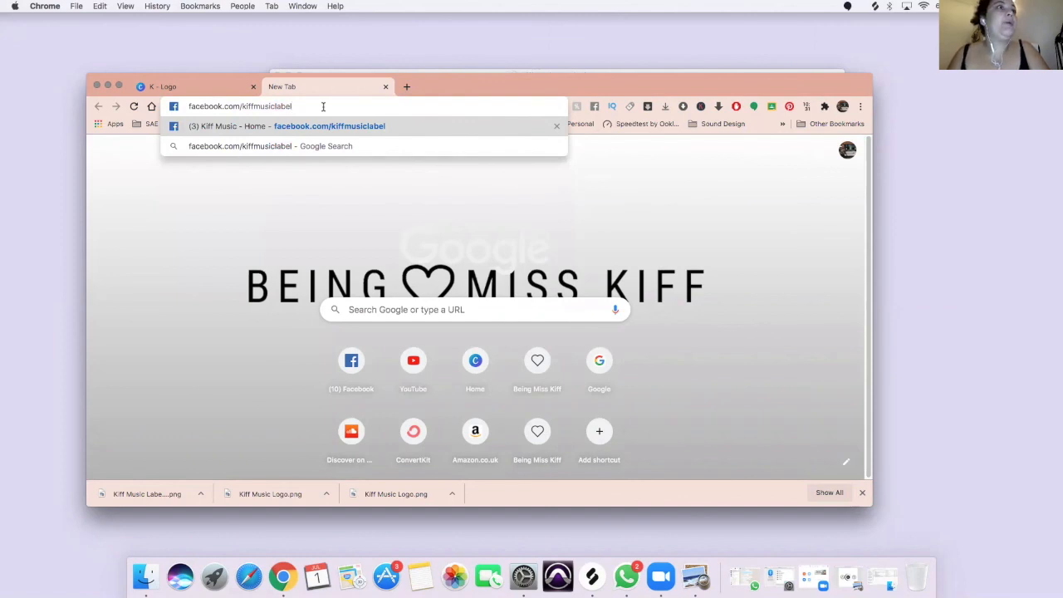
key(Return)
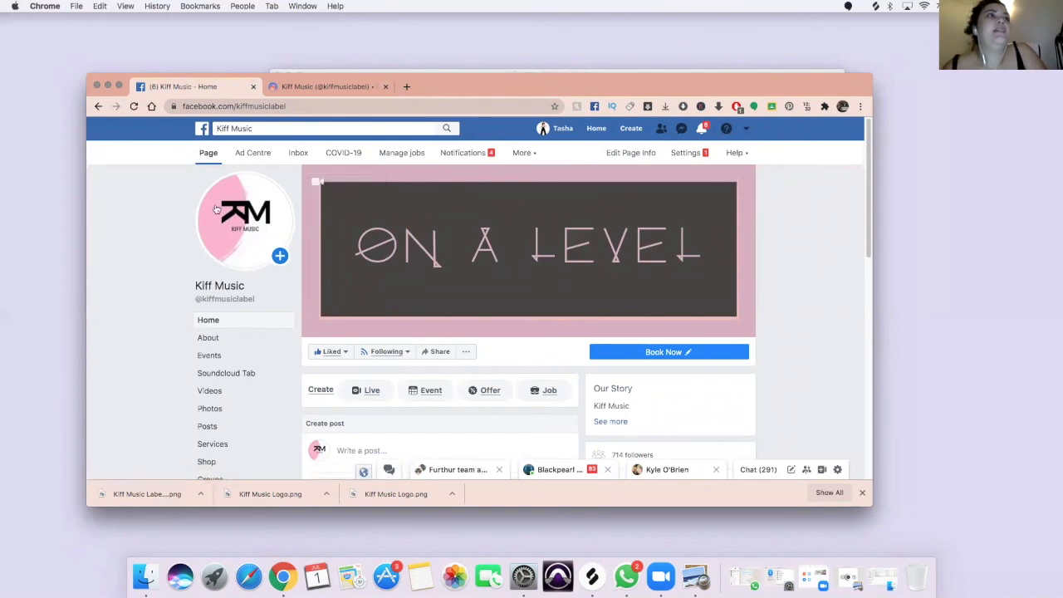
Upload Kiff Music Label - 2.png from Documents as the page's profile picture, zoomed out so the tagline fits the circle, and save it.
click(278, 256)
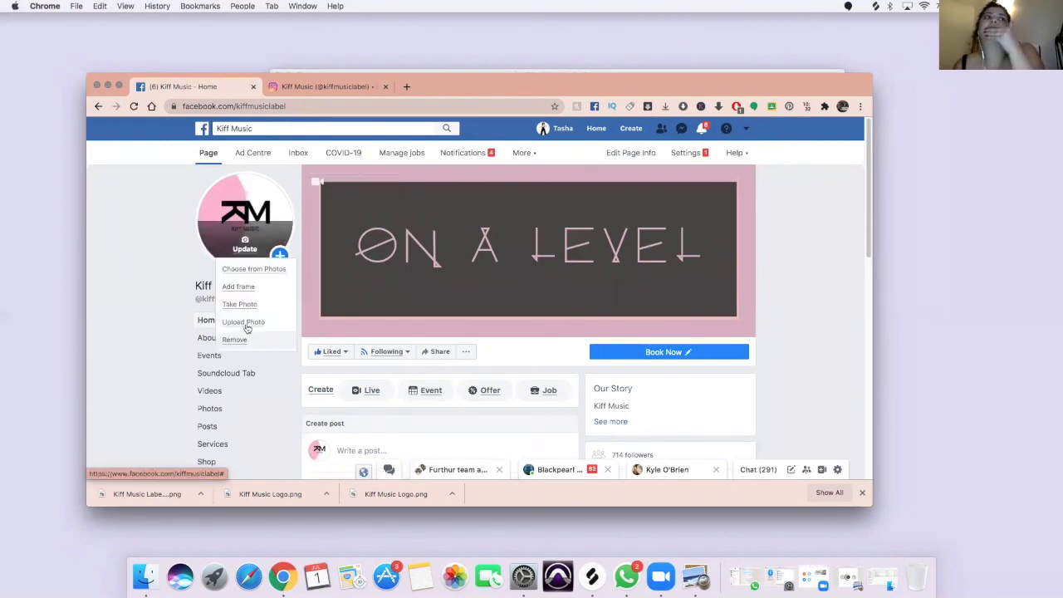
click(237, 322)
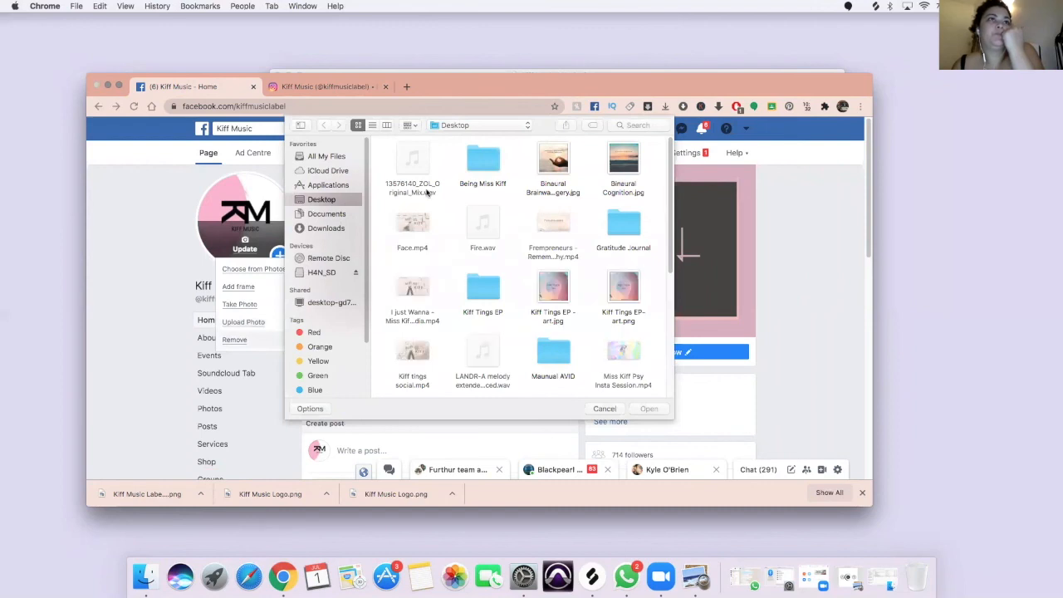
click(324, 215)
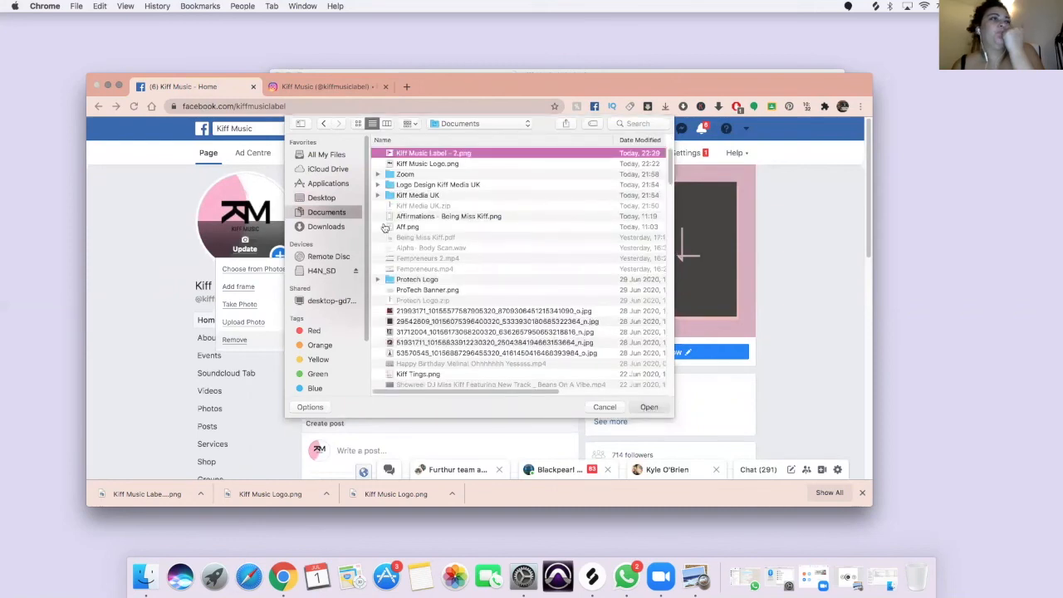
key(Return)
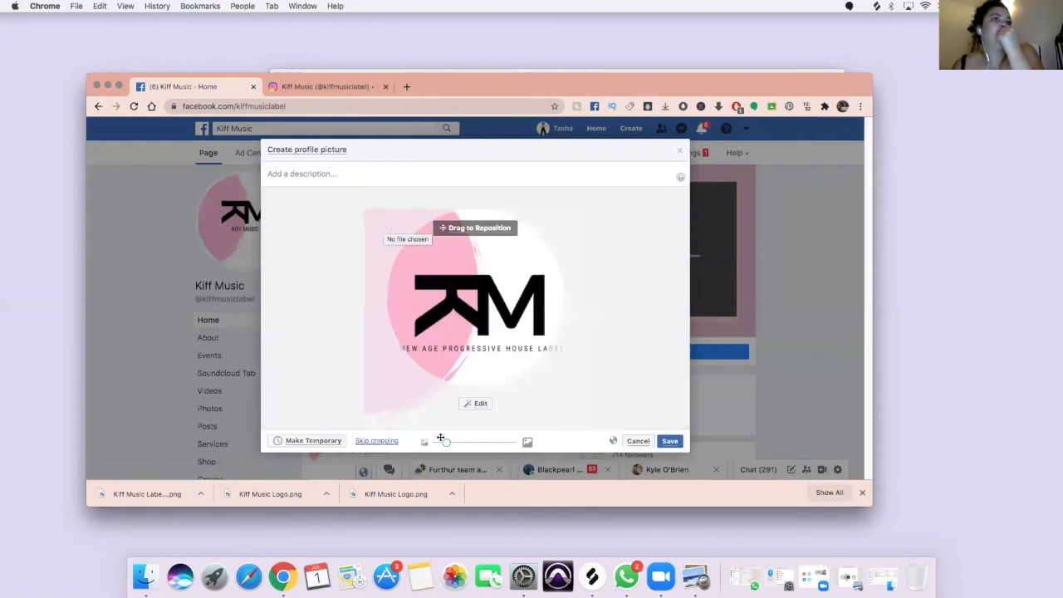
mouse_move(446, 441)
mouse_down()
mouse_move(428, 444)
mouse_move(445, 442)
mouse_up()
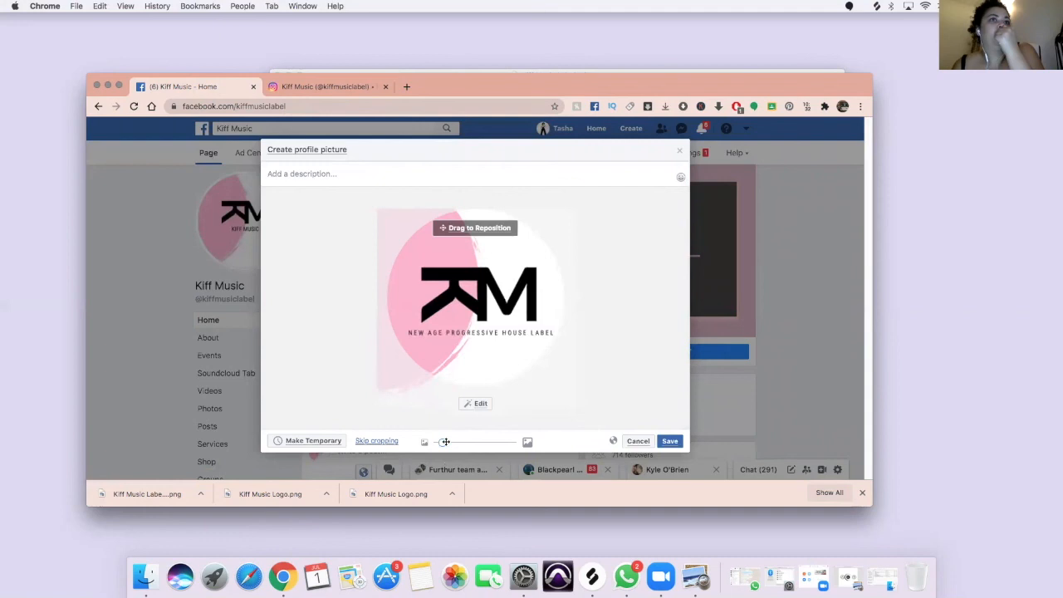
click(670, 441)
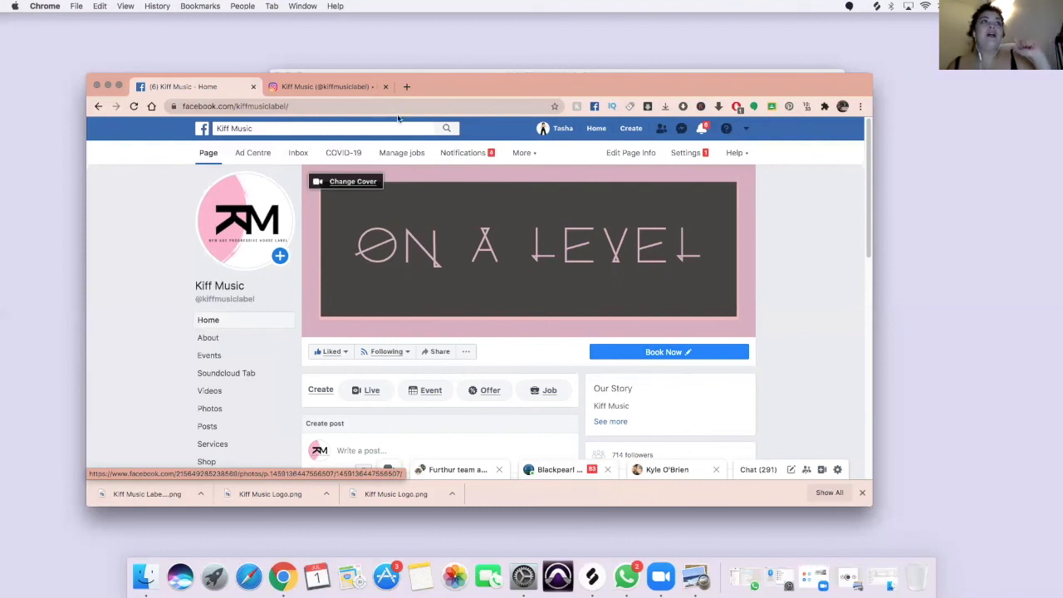
Compare the logo on the kiffmusiclabel Instagram profile with the Facebook page, and minimise the browser to view the Preview image.
click(321, 87)
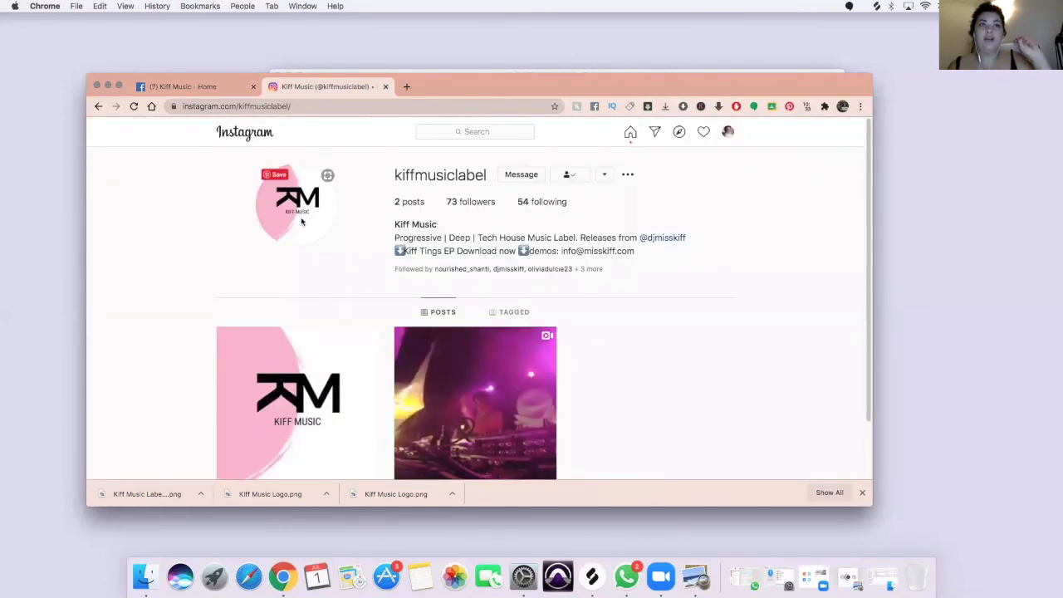
scroll(302, 221, down, 2)
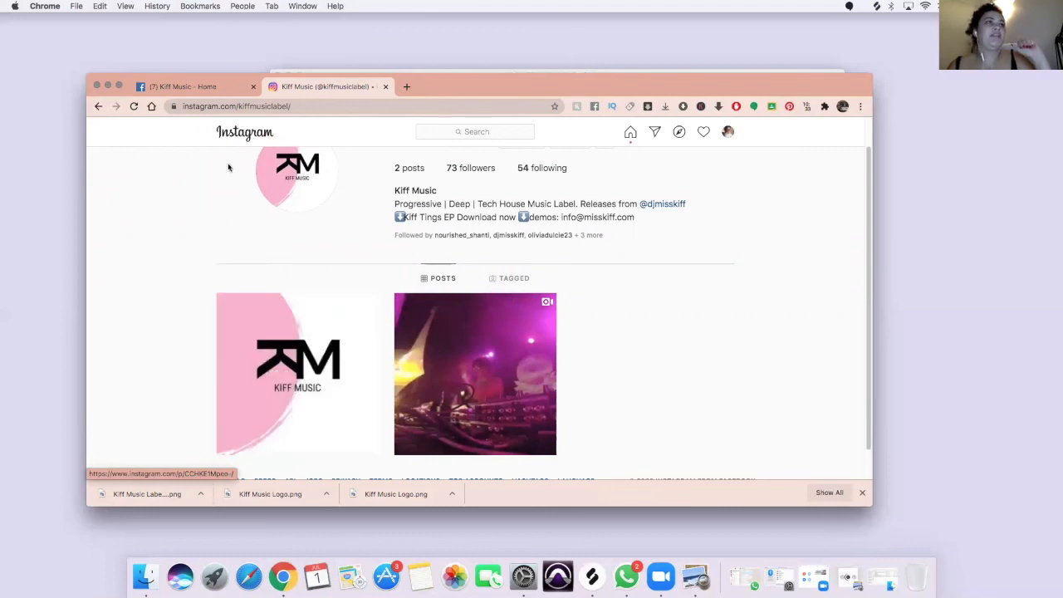
click(199, 86)
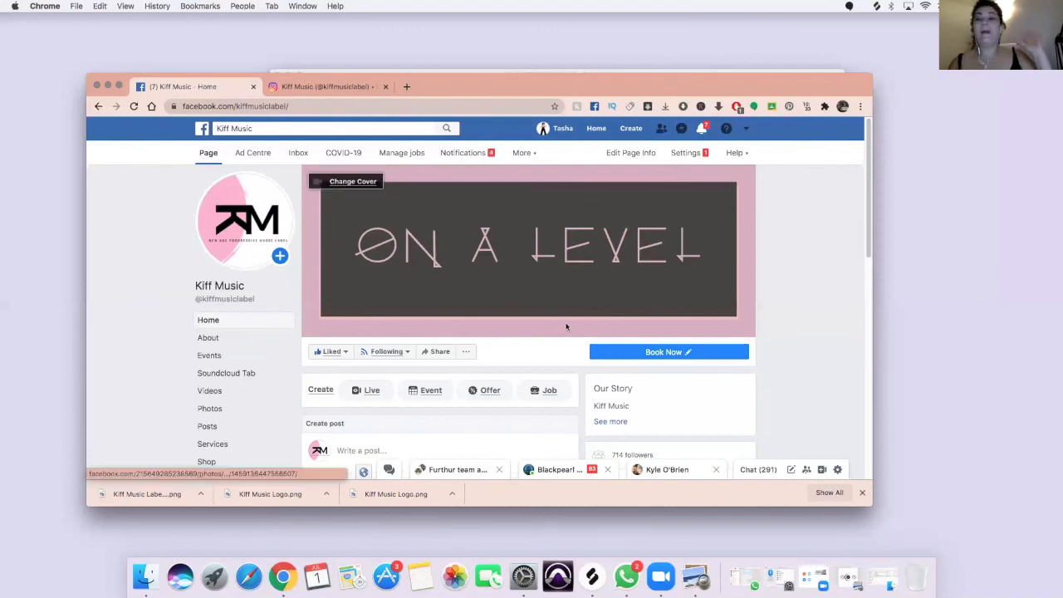
click(333, 86)
drag(457, 84, 506, 339)
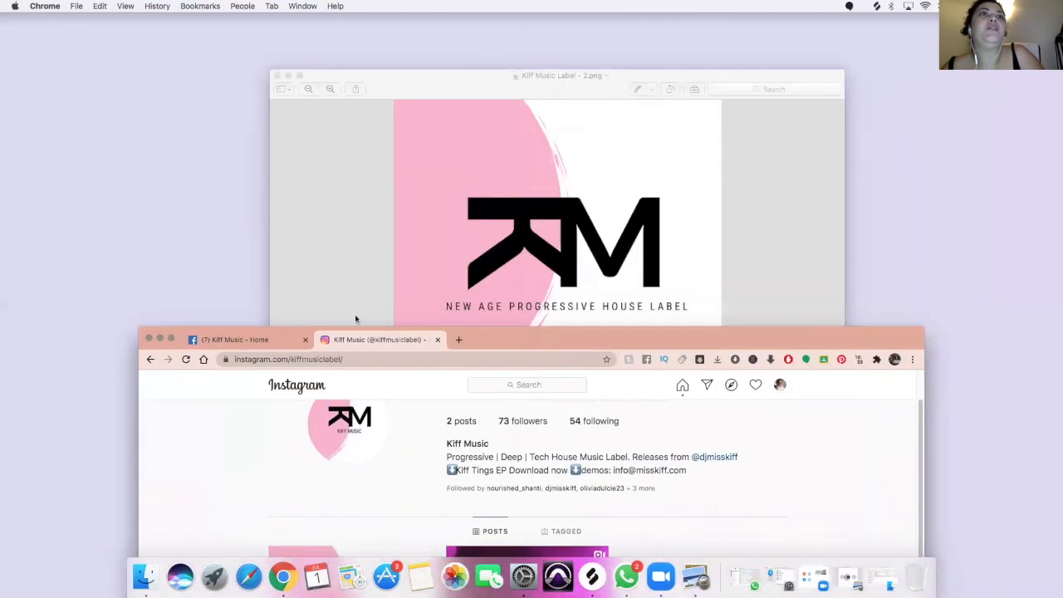
click(172, 337)
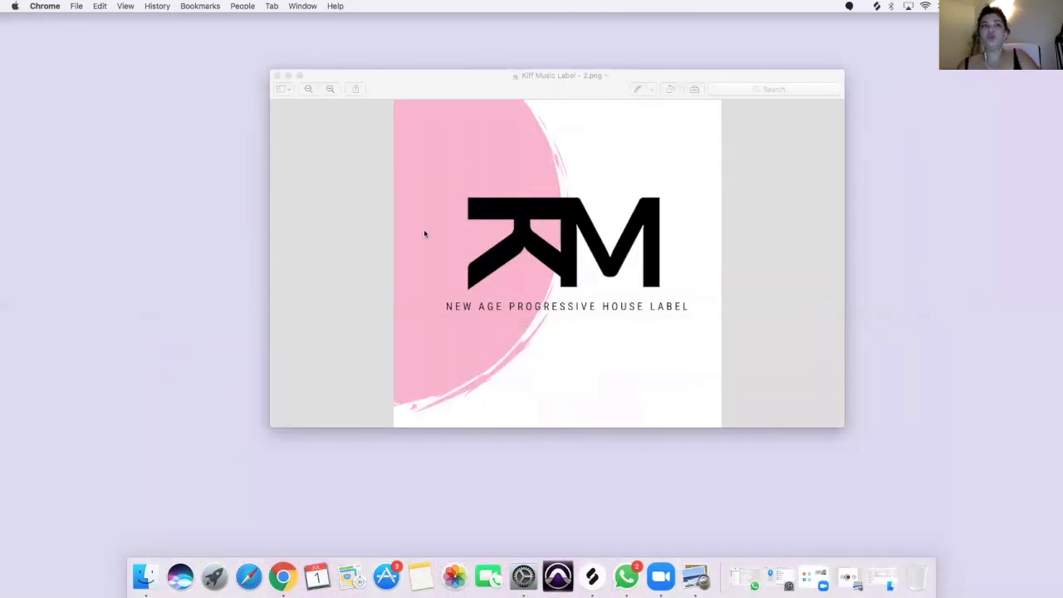